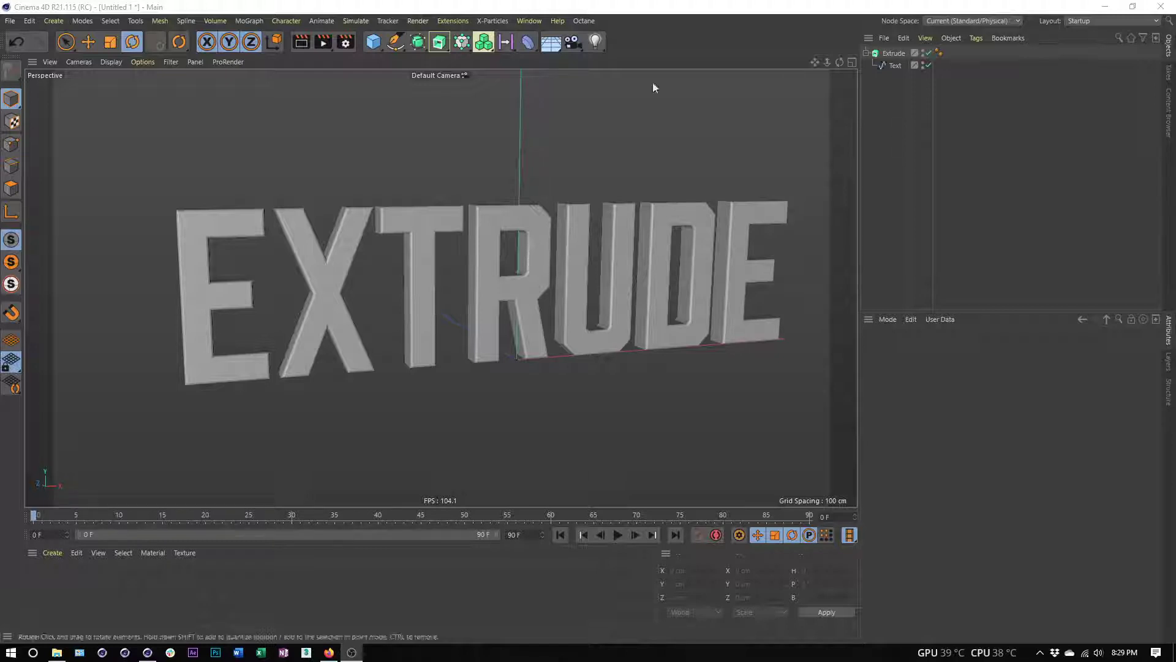
Take the Text spline out of the Extrude object and delete that Extrude object, leaving only the spline
{"action": "left_click", "coordinate": [391, 47]}
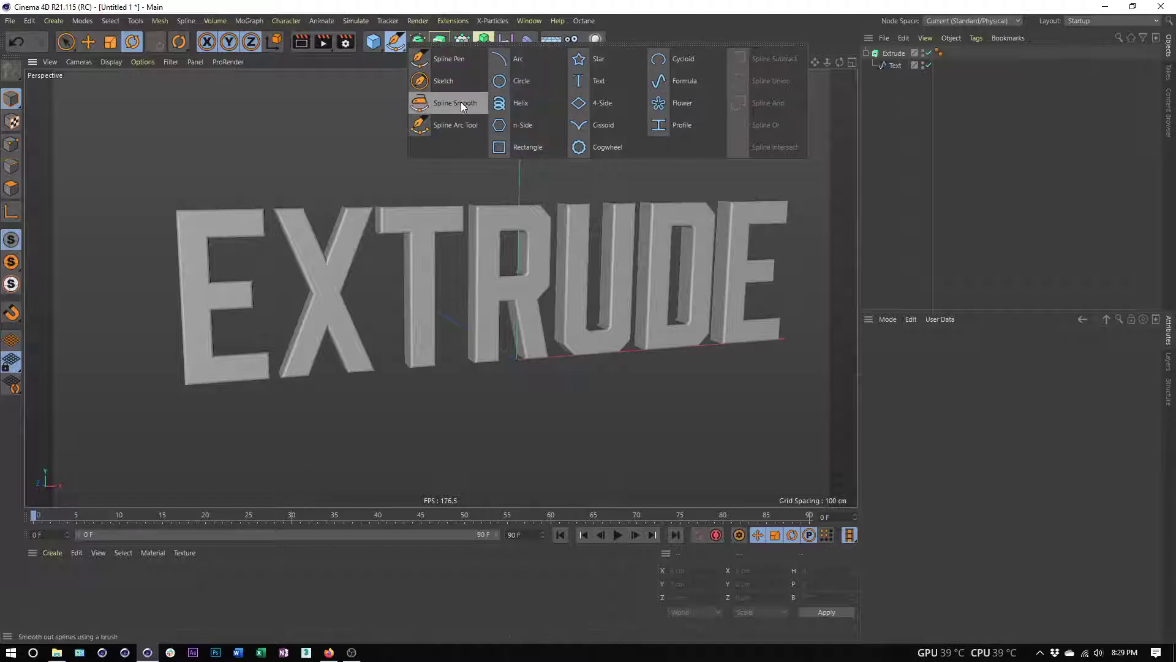
{"action": "left_click", "coordinate": [888, 64]}
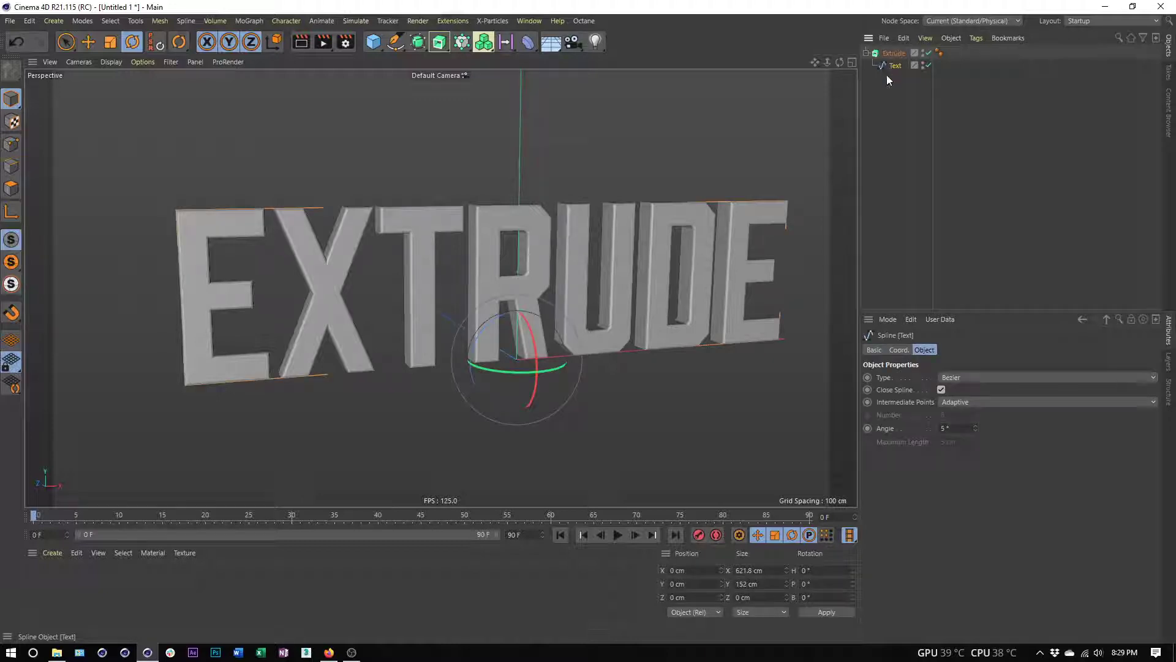
{"action": "key", "text": "ctrl+z"}
{"action": "key", "text": "ctrl+z"}
{"action": "key", "text": "ctrl+z"}
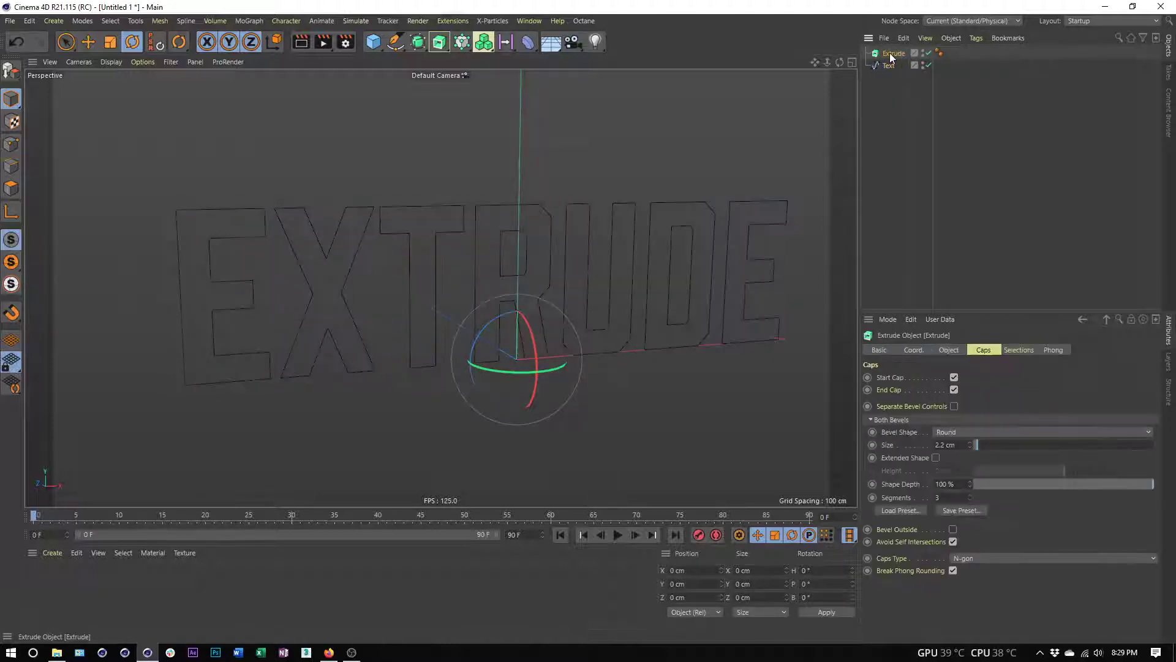
{"action": "left_click", "coordinate": [888, 54]}
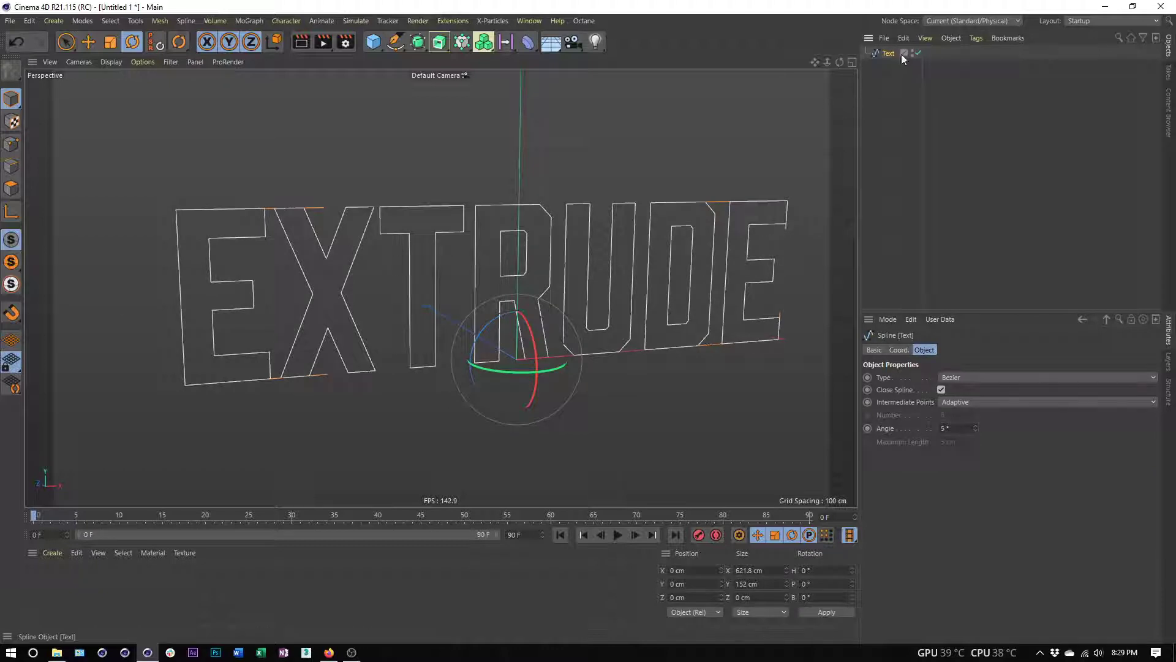
Add a new Extrude object and make the Text spline its child
{"action": "left_click", "coordinate": [395, 42]}
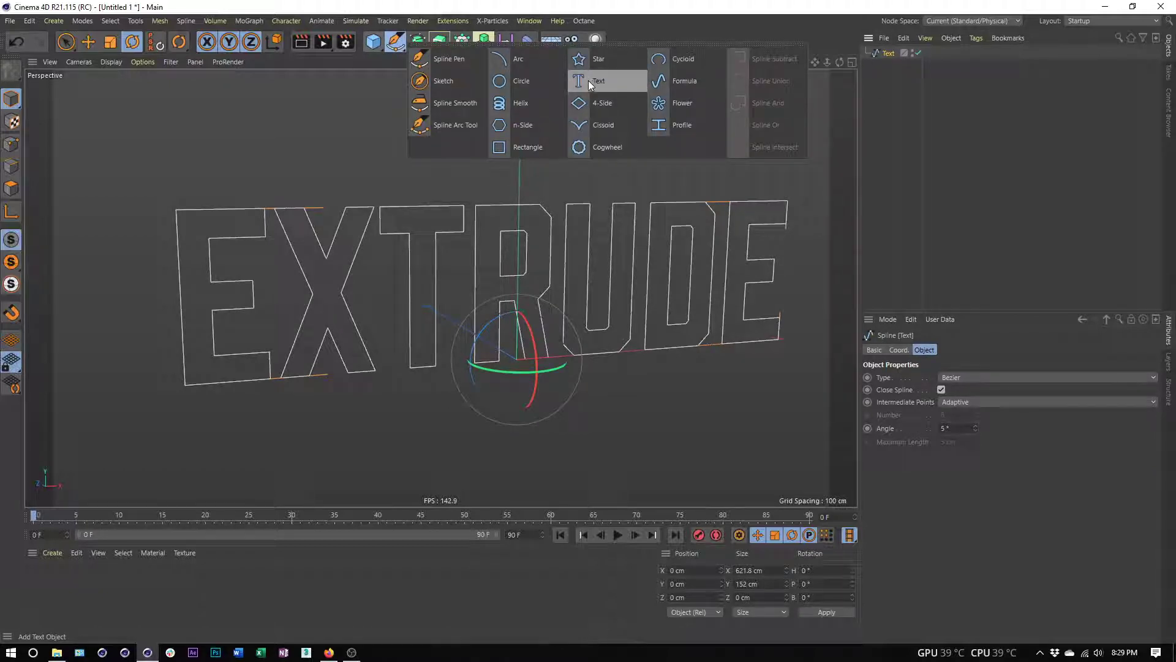
{"action": "left_click", "coordinate": [786, 428]}
{"action": "left_click", "coordinate": [882, 54]}
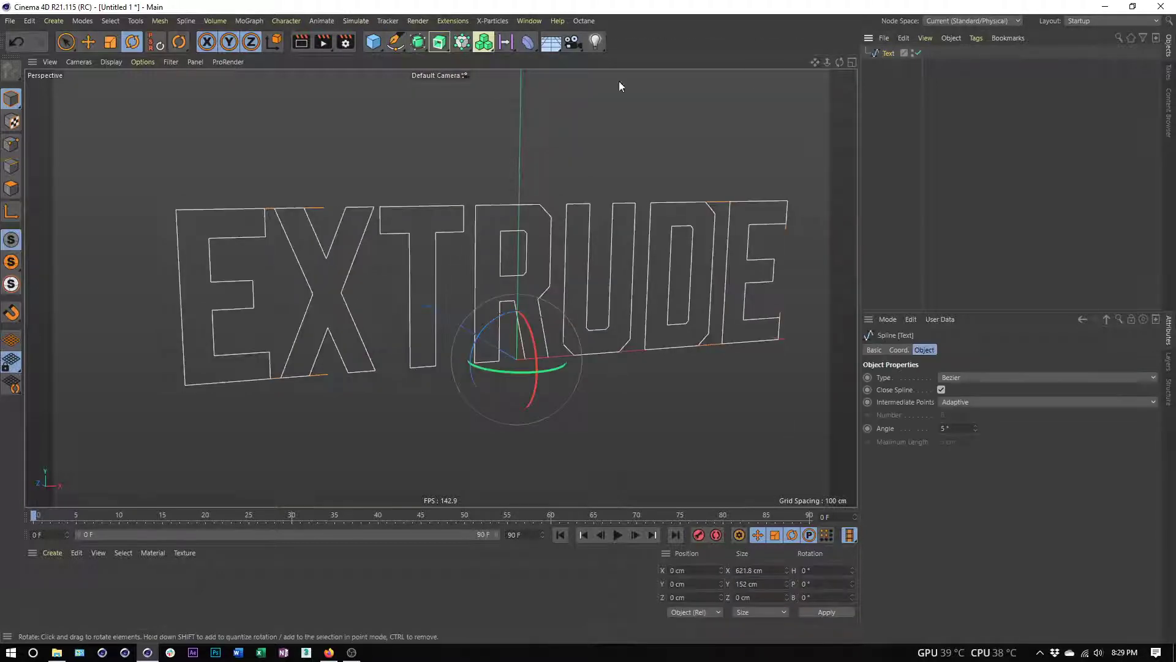
{"action": "left_click", "coordinate": [438, 45]}
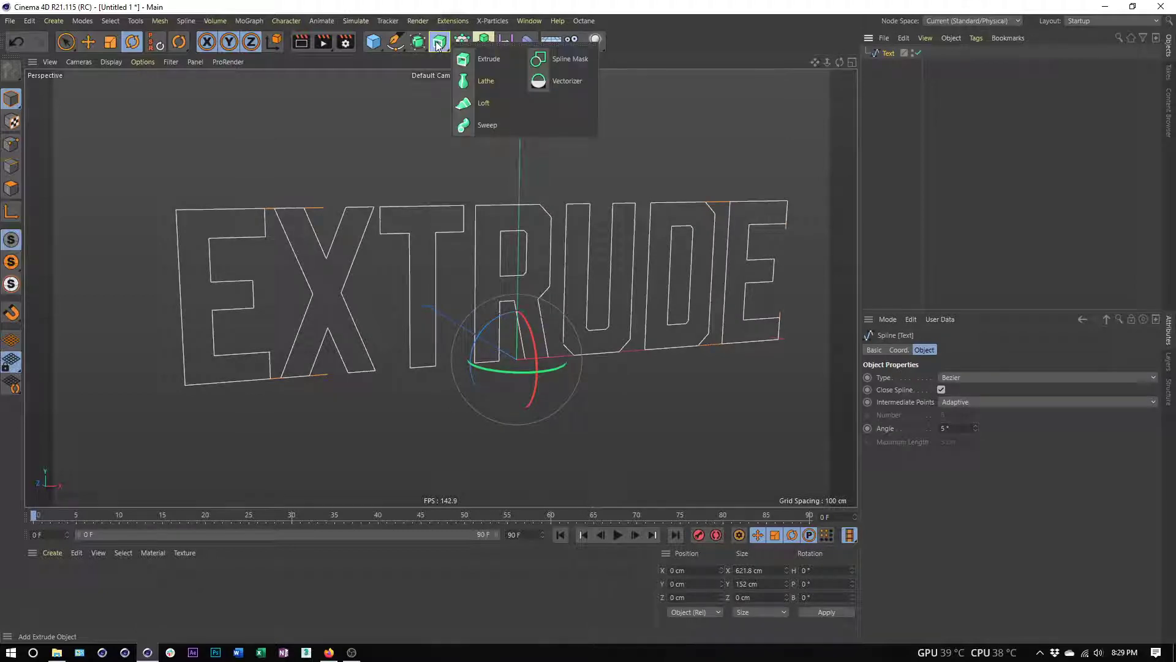
{"action": "left_click", "coordinate": [481, 60]}
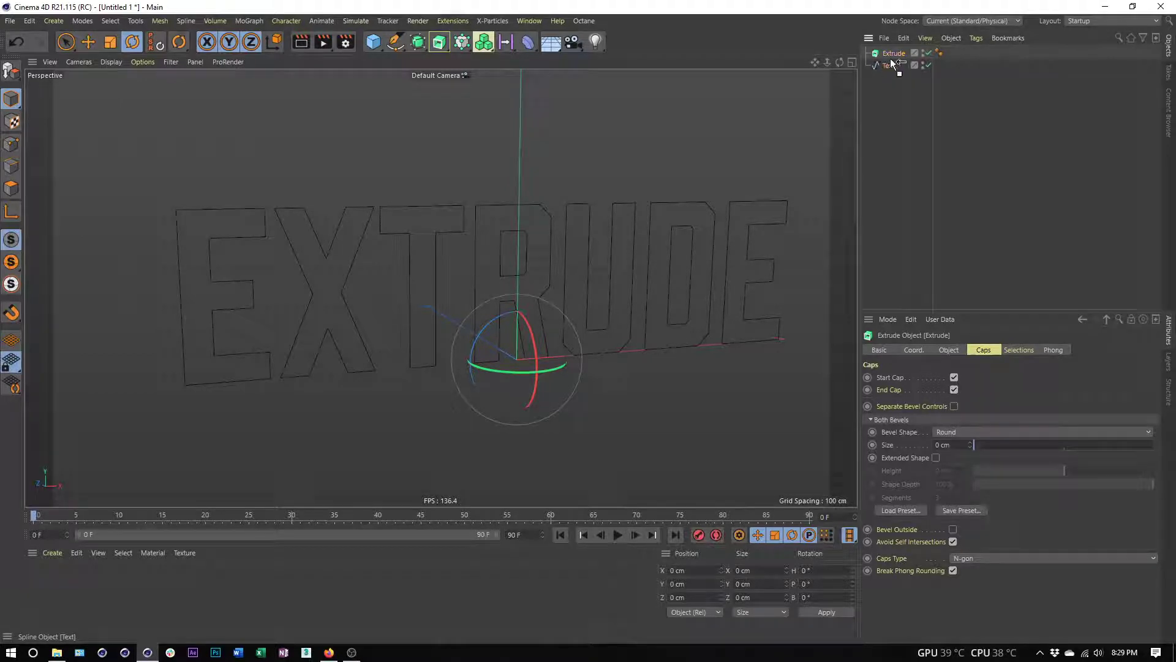
{"action": "left_click_drag", "start_coordinate": [893, 56], "coordinate": [894, 55]}
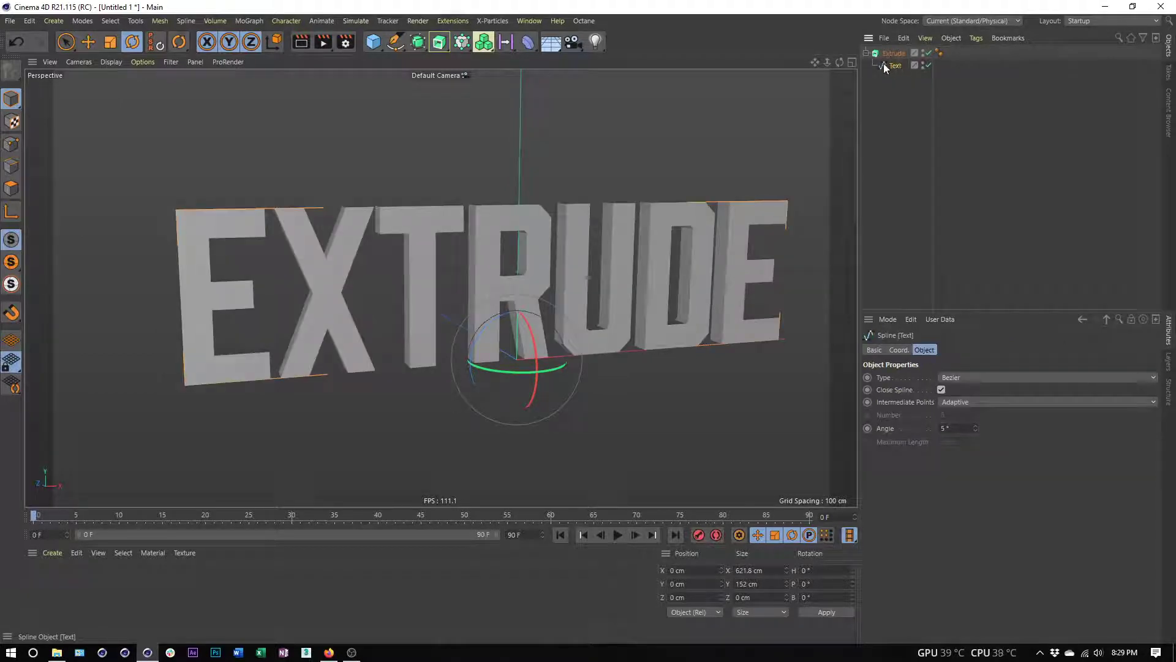
Set the Extrude object's movement to 98 cm in X, 103 cm in Y and 267 cm in Z
{"action": "left_click", "coordinate": [439, 43]}
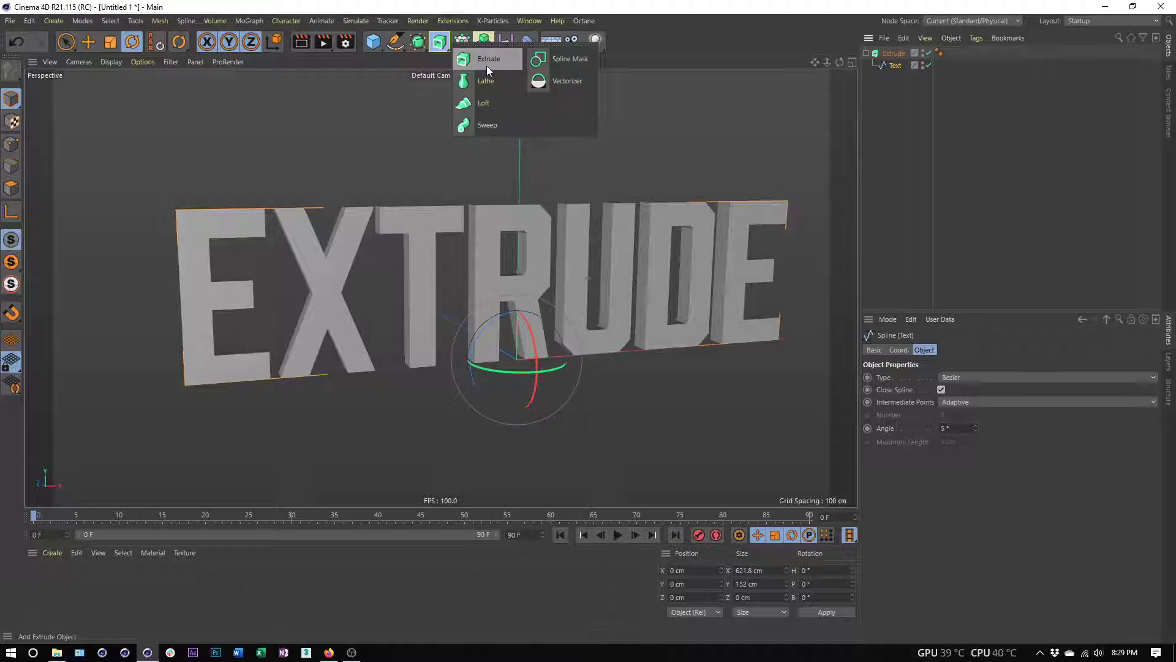
{"action": "left_click", "coordinate": [892, 90]}
{"action": "left_click", "coordinate": [892, 54]}
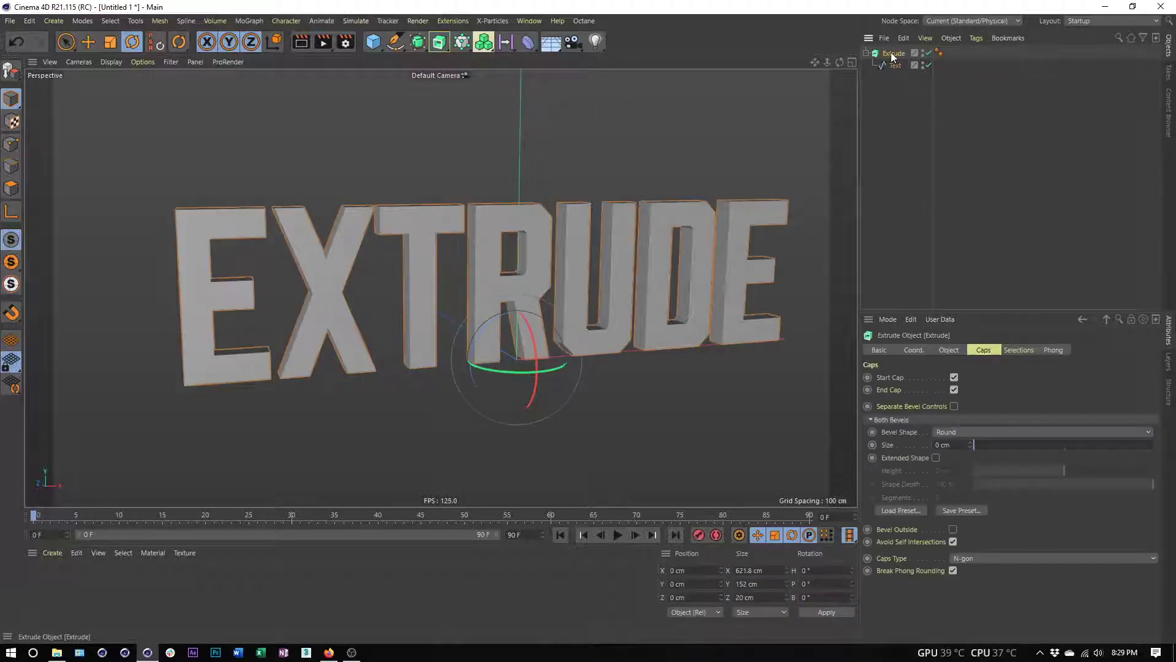
{"action": "left_click", "coordinate": [947, 350]}
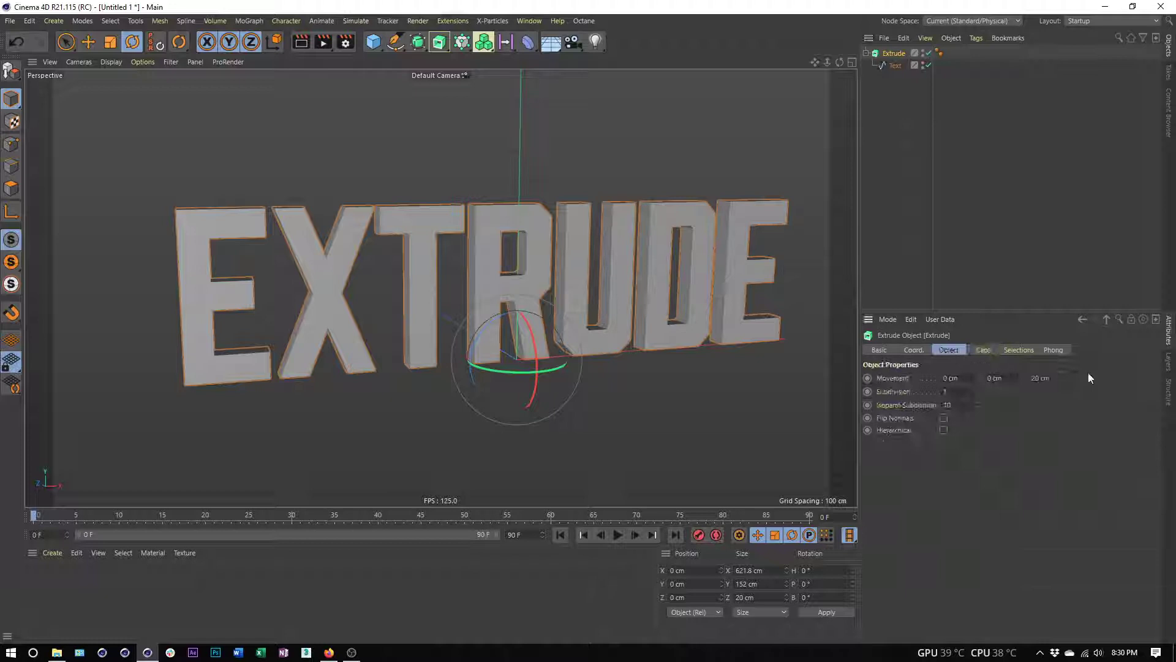
{"action": "left_click_drag", "start_coordinate": [1067, 379], "coordinate": [554, 255]}
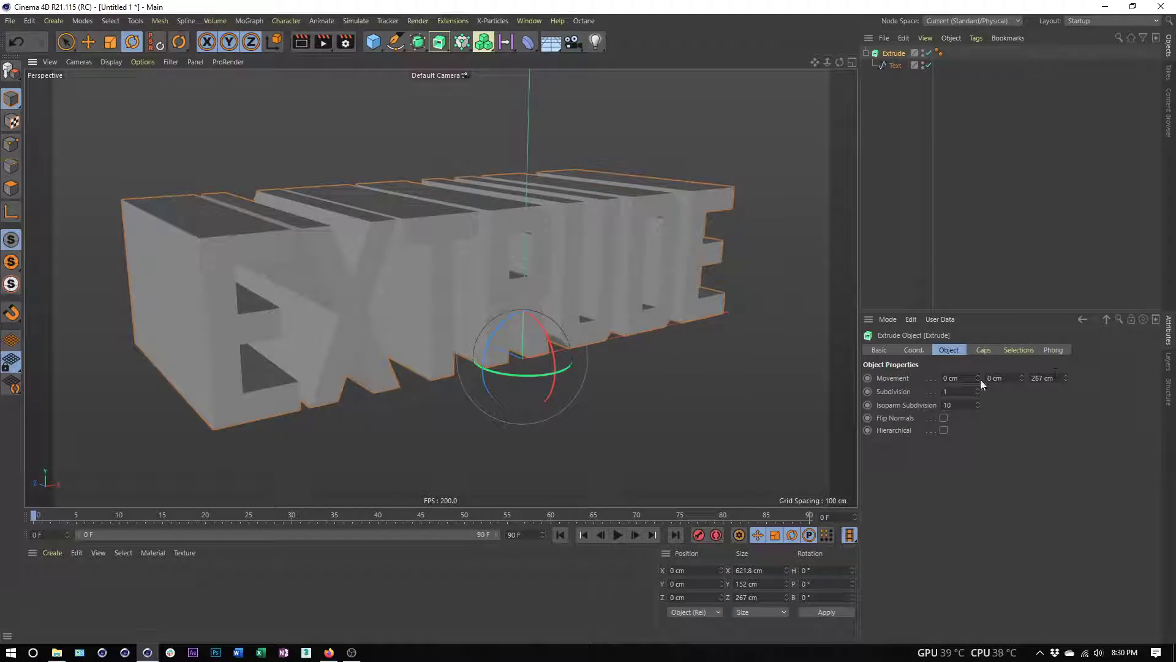
{"action": "left_click_drag", "start_coordinate": [978, 378], "coordinate": [1021, 315]}
{"action": "left_click_drag", "start_coordinate": [587, 316], "coordinate": [556, 318], "text": "alt"}
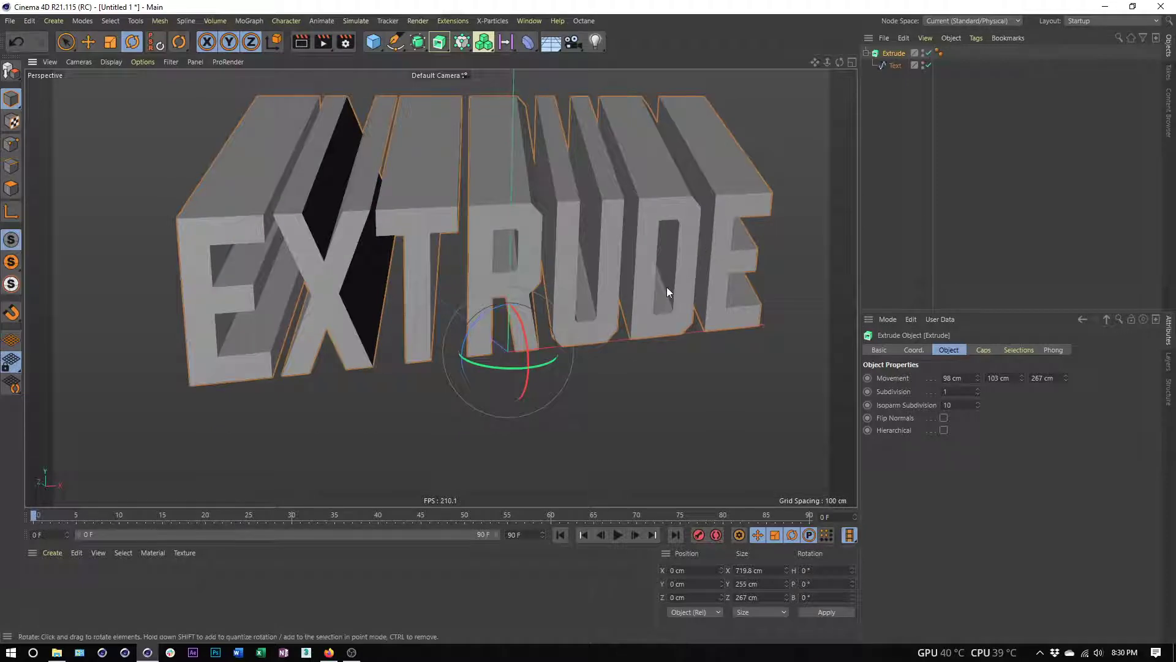
Undo the changes to the Extrude object's movement values
{"action": "key", "text": "ctrl+z"}
{"action": "key", "text": "ctrl+z"}
{"action": "key", "text": "ctrl+z"}
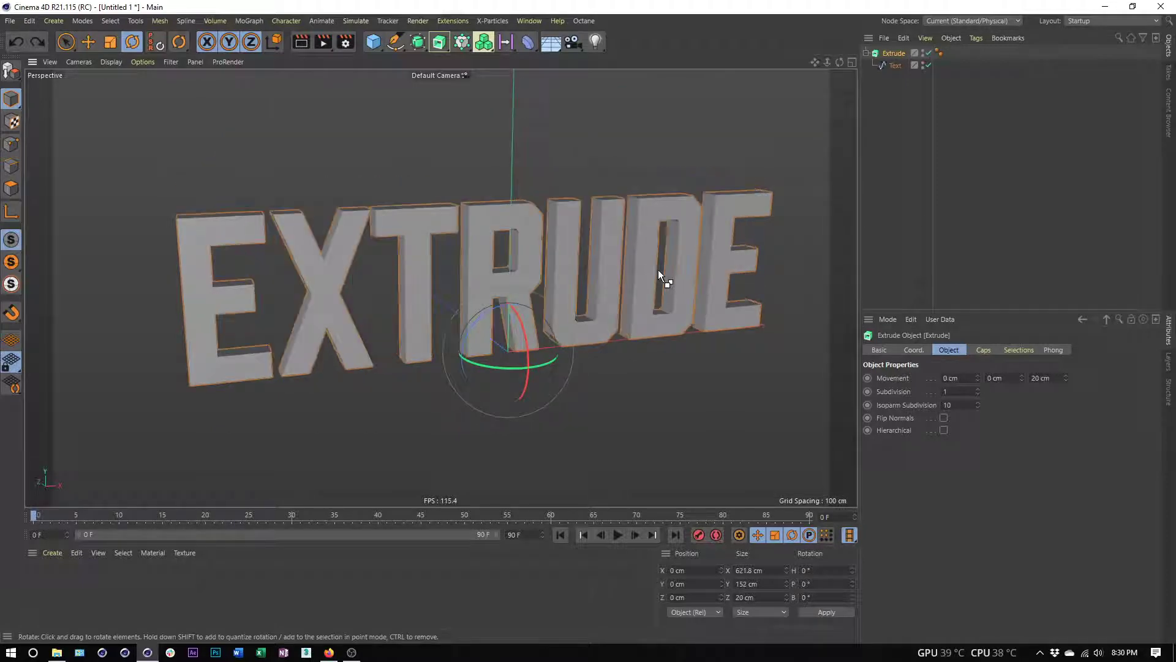
{"action": "left_click", "coordinate": [890, 431]}
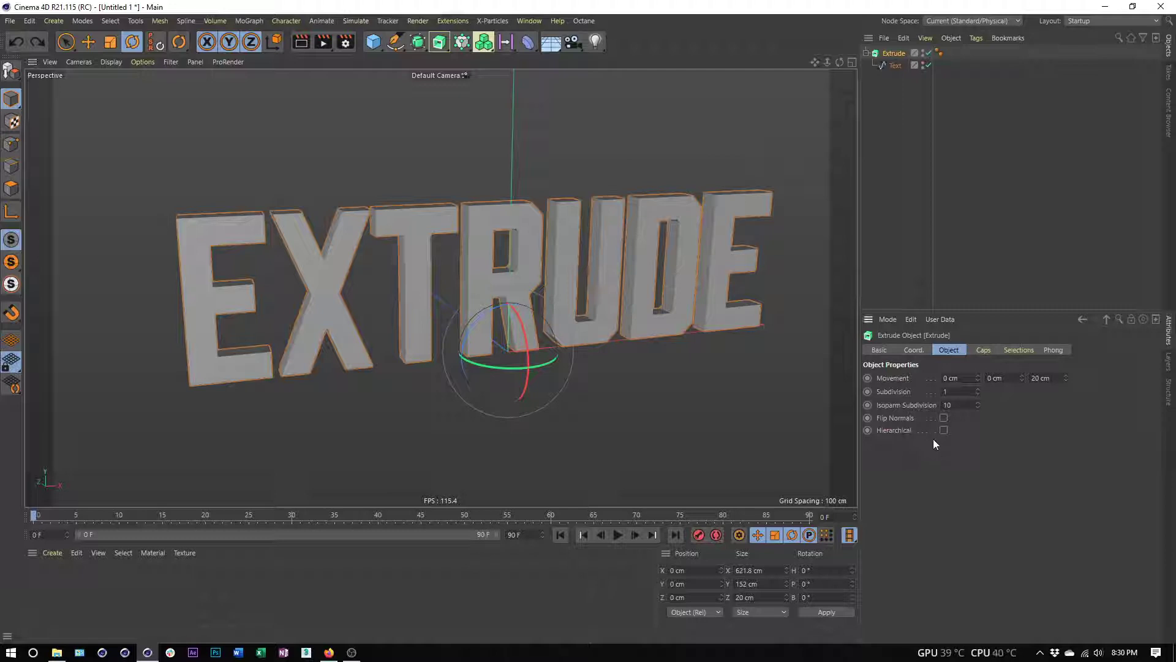
Add a Star spline, scale it to an outer radius of about 85 cm and place it before the first letter E
{"action": "left_click", "coordinate": [397, 44]}
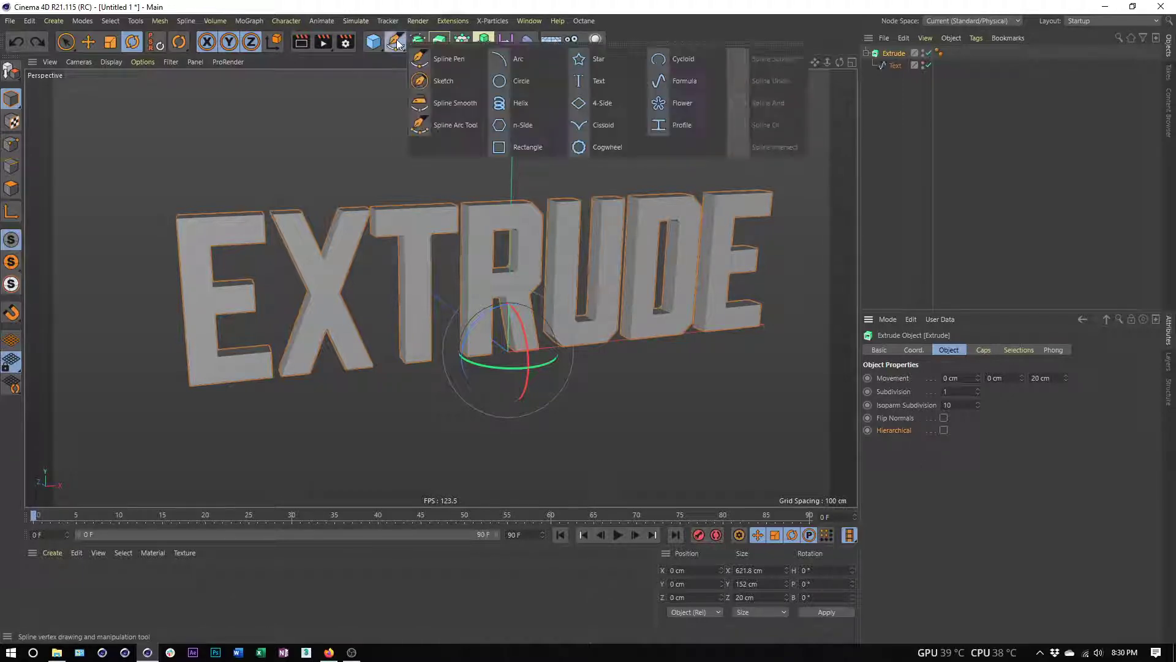
{"action": "left_click", "coordinate": [632, 55]}
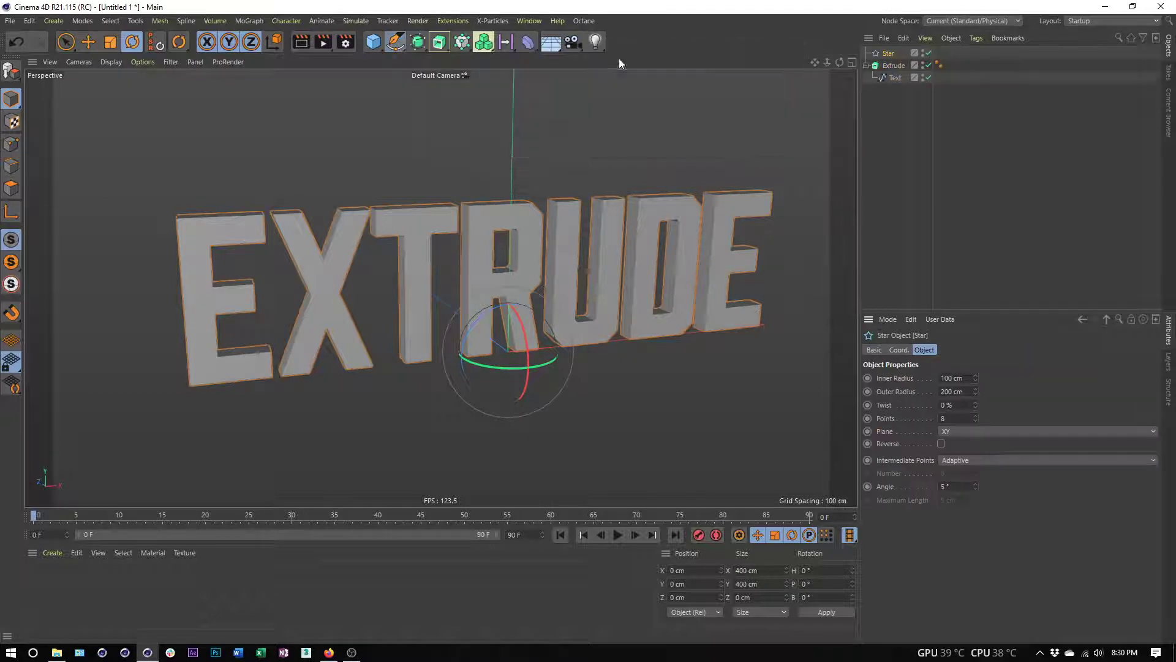
{"action": "scroll", "coordinate": [494, 214], "scroll_direction": "down", "scroll_amount": 5}
{"action": "key", "text": "t"}
{"action": "left_click_drag", "start_coordinate": [517, 205], "coordinate": [345, 248]}
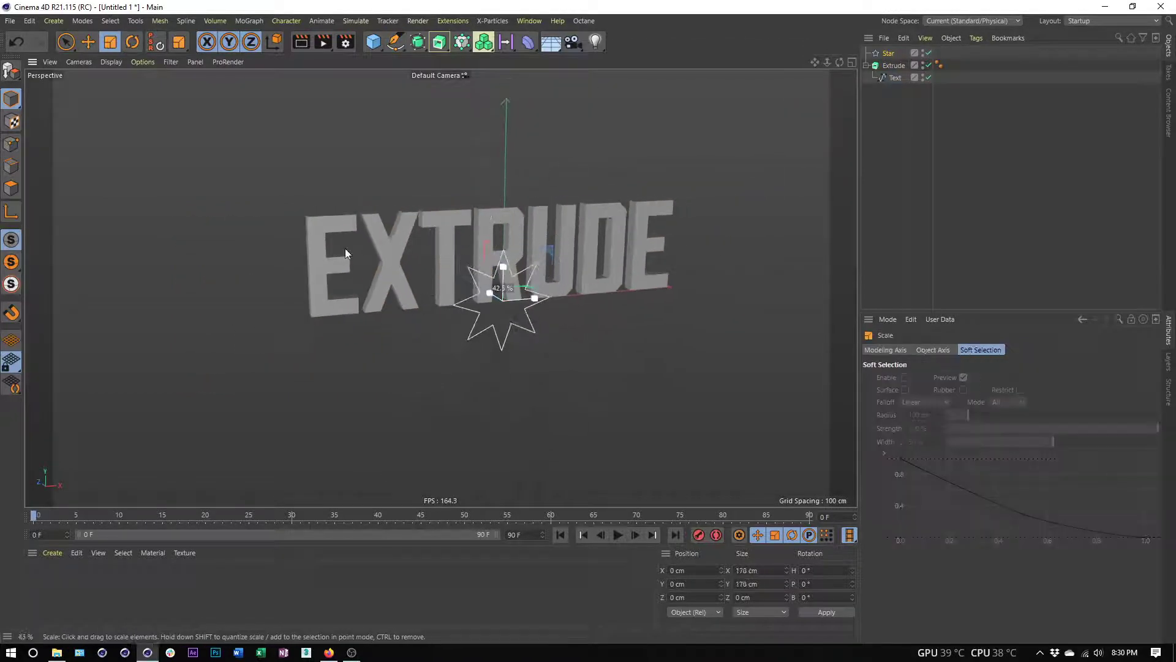
{"action": "key", "text": "e"}
{"action": "left_click_drag", "start_coordinate": [546, 251], "coordinate": [259, 223]}
Set the star to 5 points and rotate its bank about -17° so one point faces up
{"action": "left_click", "coordinate": [887, 55]}
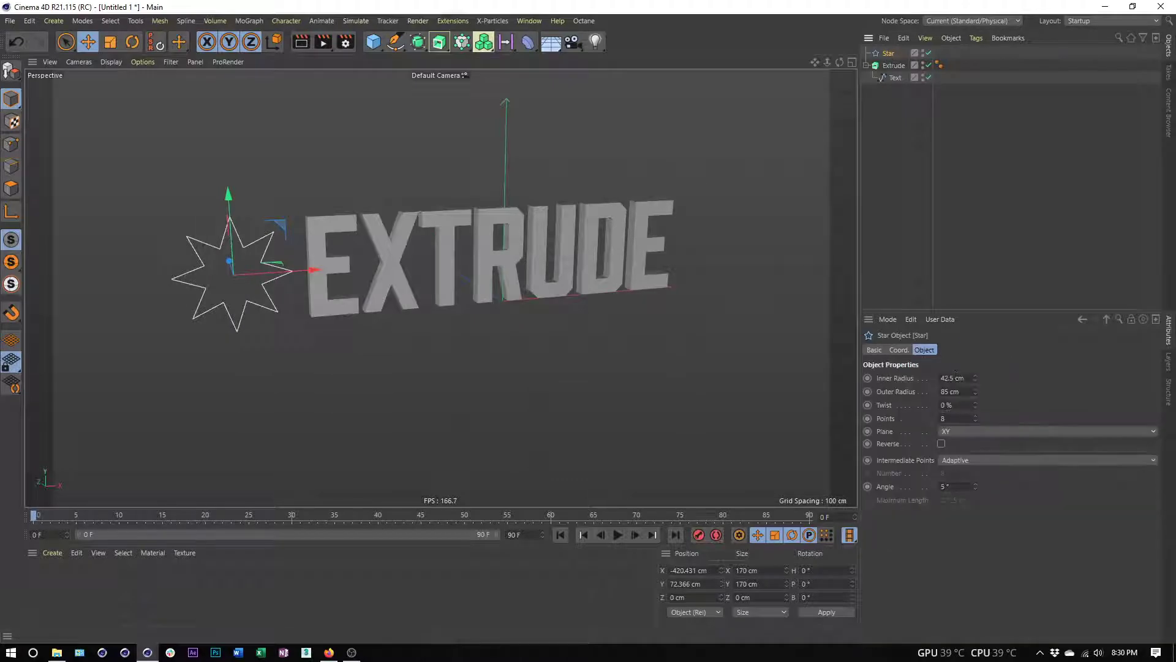
{"action": "left_click", "coordinate": [975, 421]}
{"action": "left_click", "coordinate": [975, 421]}
{"action": "left_click", "coordinate": [976, 421]}
{"action": "key", "text": "r"}
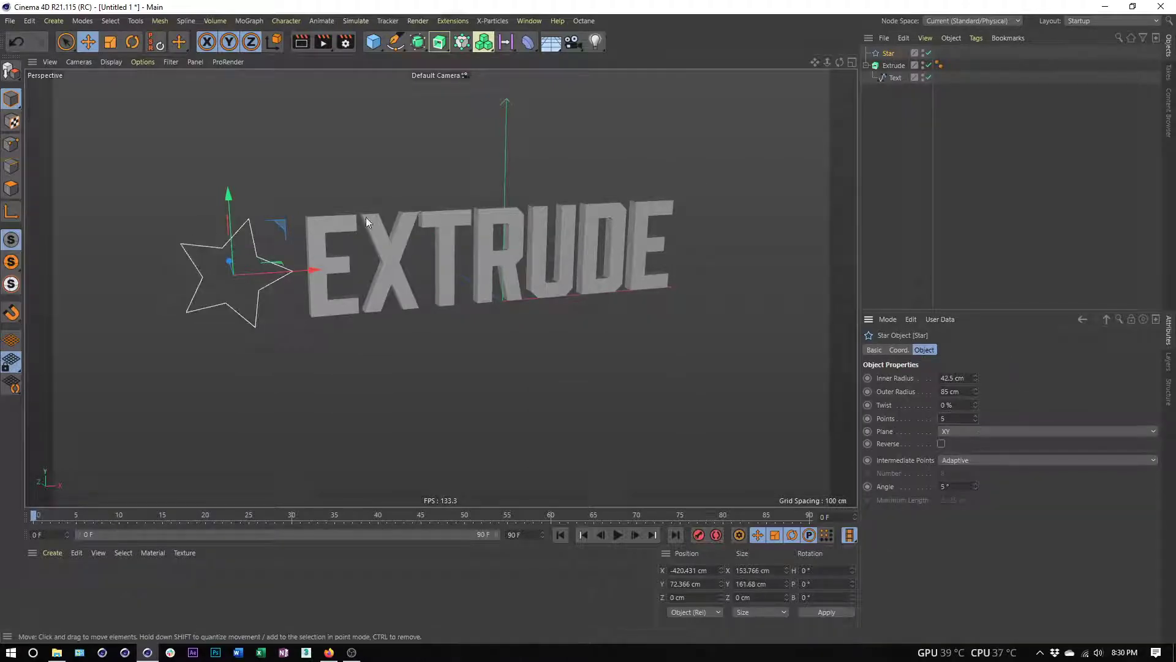
{"action": "left_click_drag", "start_coordinate": [263, 235], "coordinate": [242, 243]}
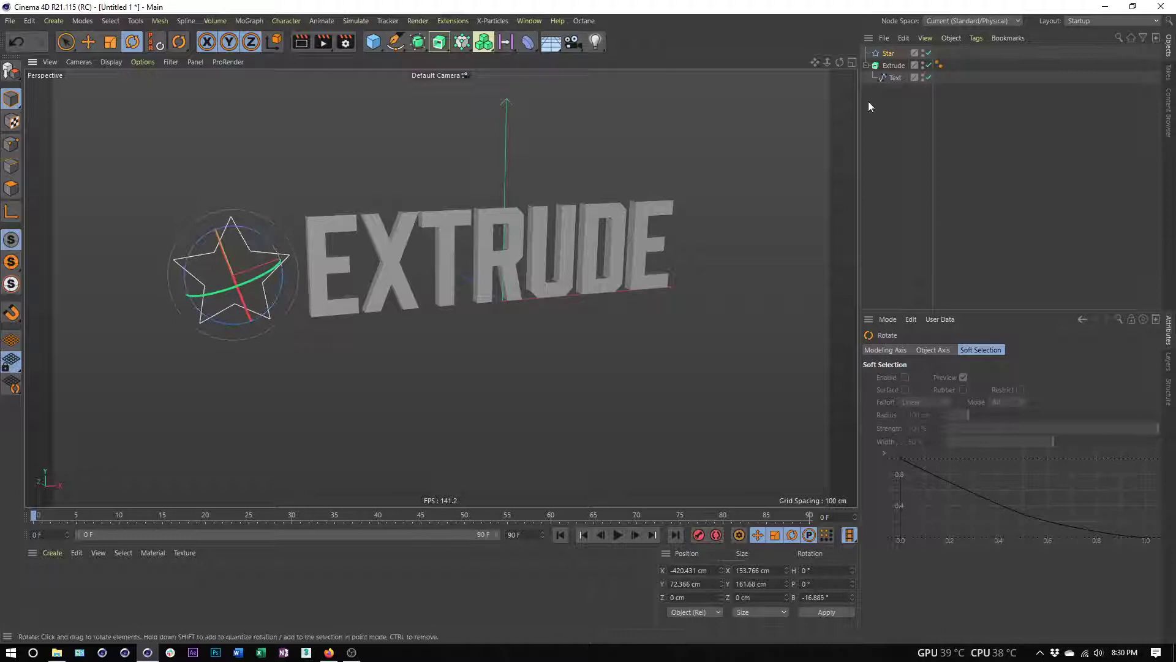
Nest the Star in the Extrude object below the Text spline and enable Hierarchical on the Extrude
{"action": "mouse_move", "coordinate": [879, 59]}
{"action": "left_mouse_down"}
{"action": "mouse_move", "coordinate": [891, 55]}
{"action": "mouse_move", "coordinate": [891, 66]}
{"action": "left_mouse_up"}
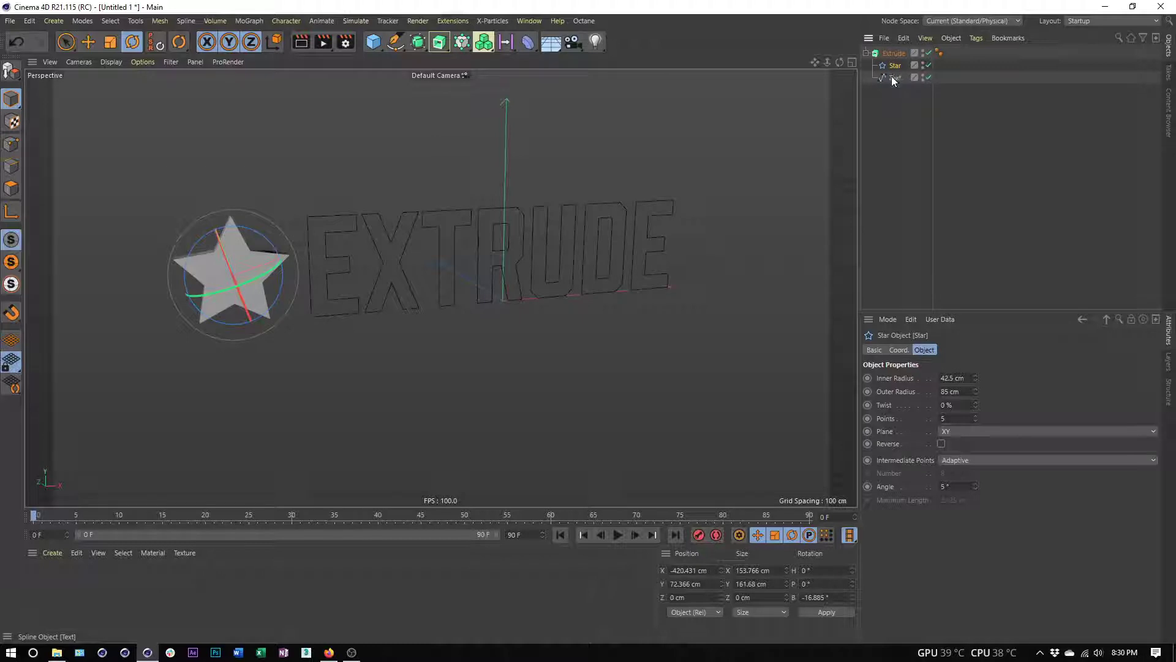
{"action": "left_click", "coordinate": [891, 78]}
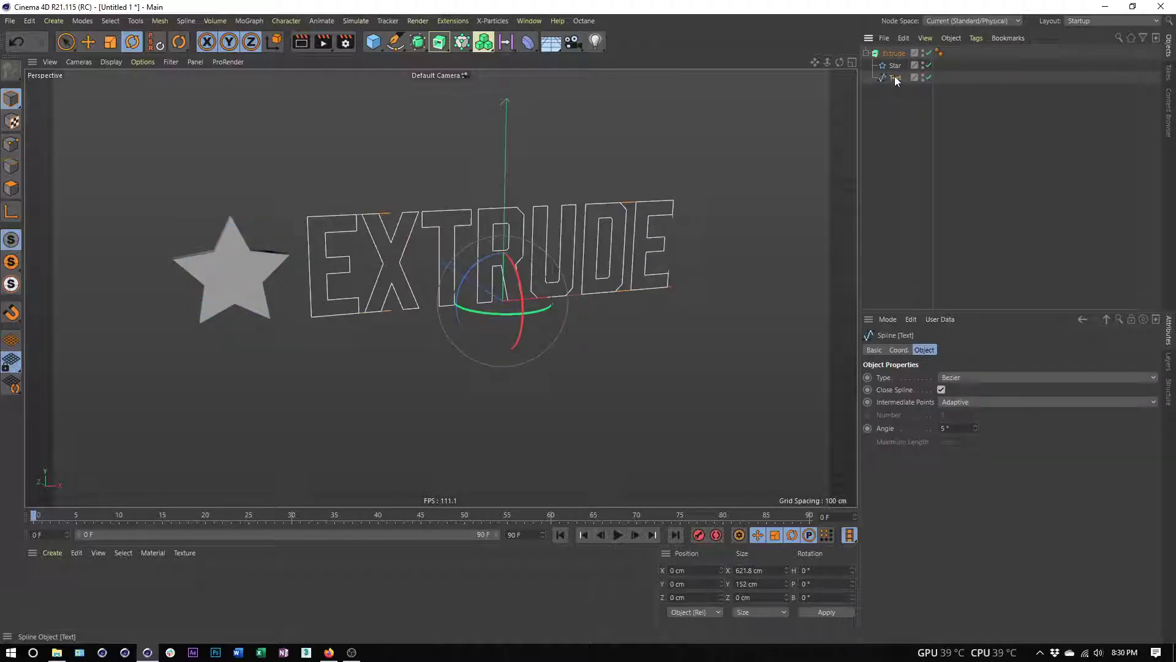
{"action": "left_click_drag", "start_coordinate": [894, 76], "coordinate": [886, 66]}
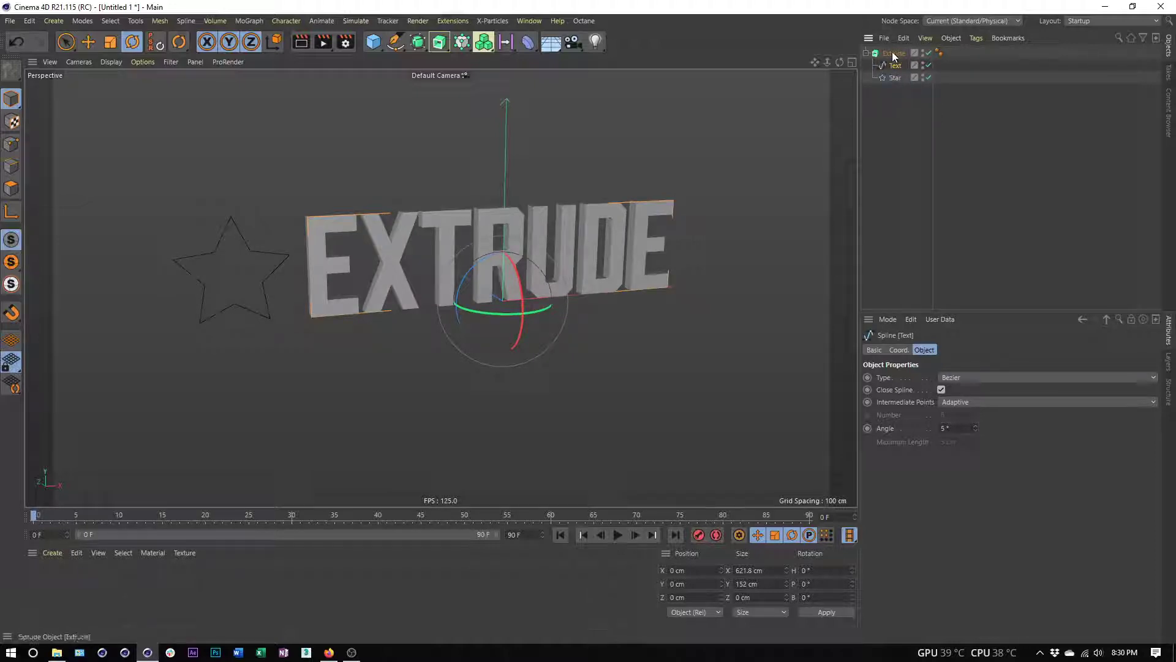
{"action": "left_click", "coordinate": [893, 54]}
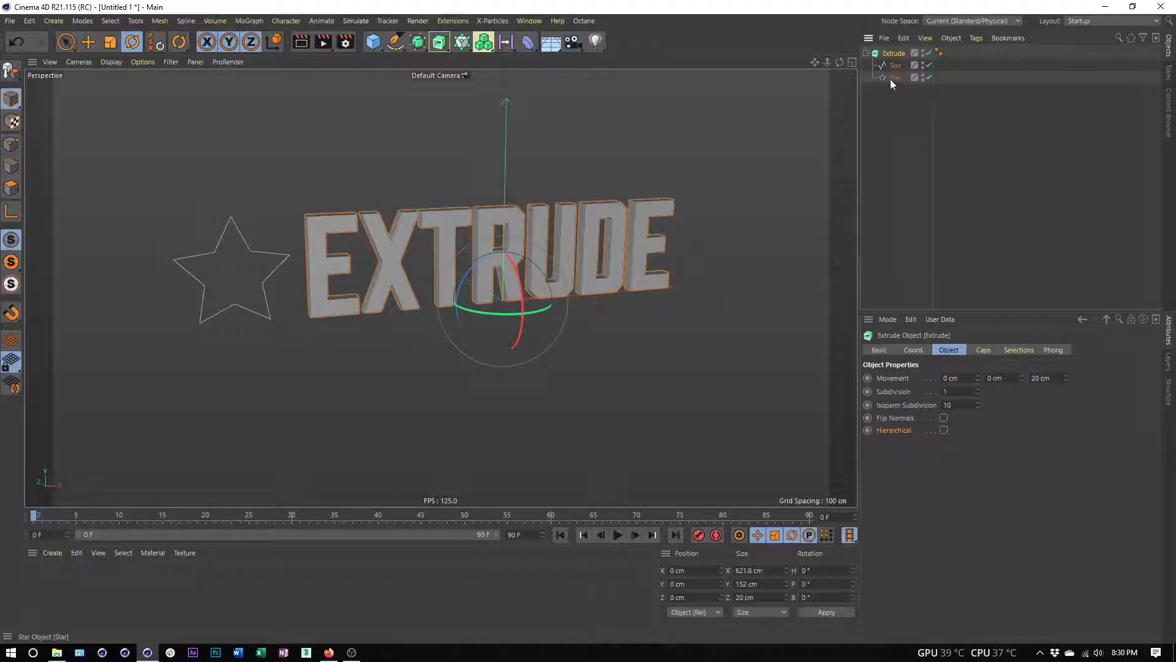
{"action": "left_click", "coordinate": [943, 431]}
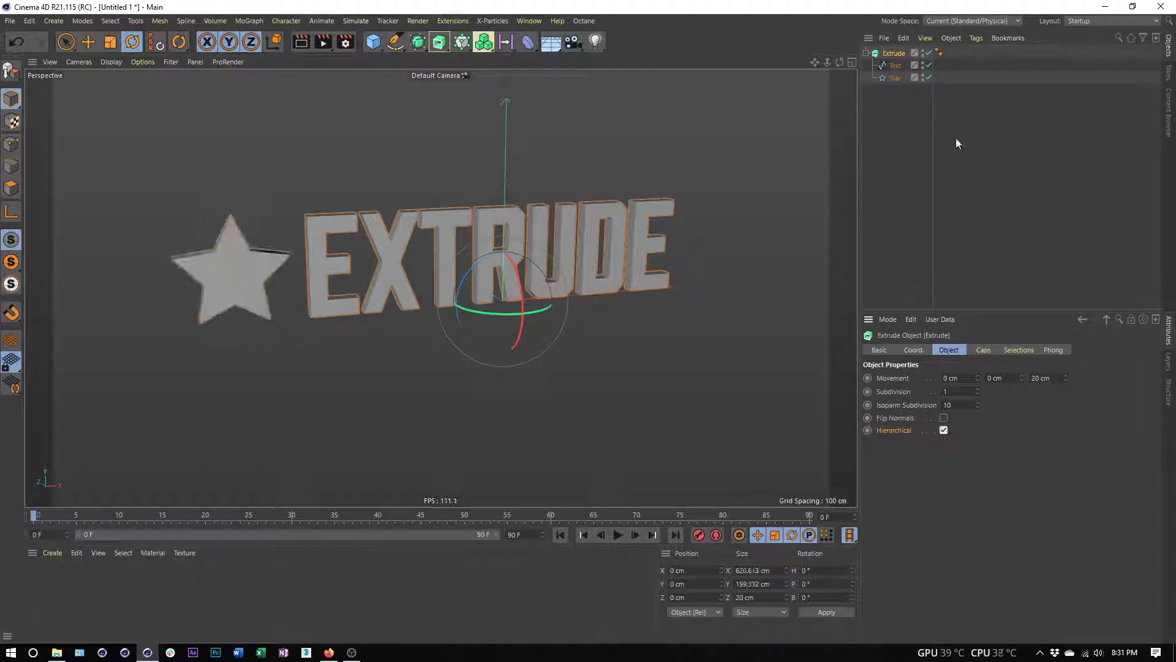
Group the Text and Star splines into a null inside the Extrude object and expand the group
{"action": "left_click", "coordinate": [895, 66]}
{"action": "left_click", "coordinate": [898, 76], "text": "ctrl"}
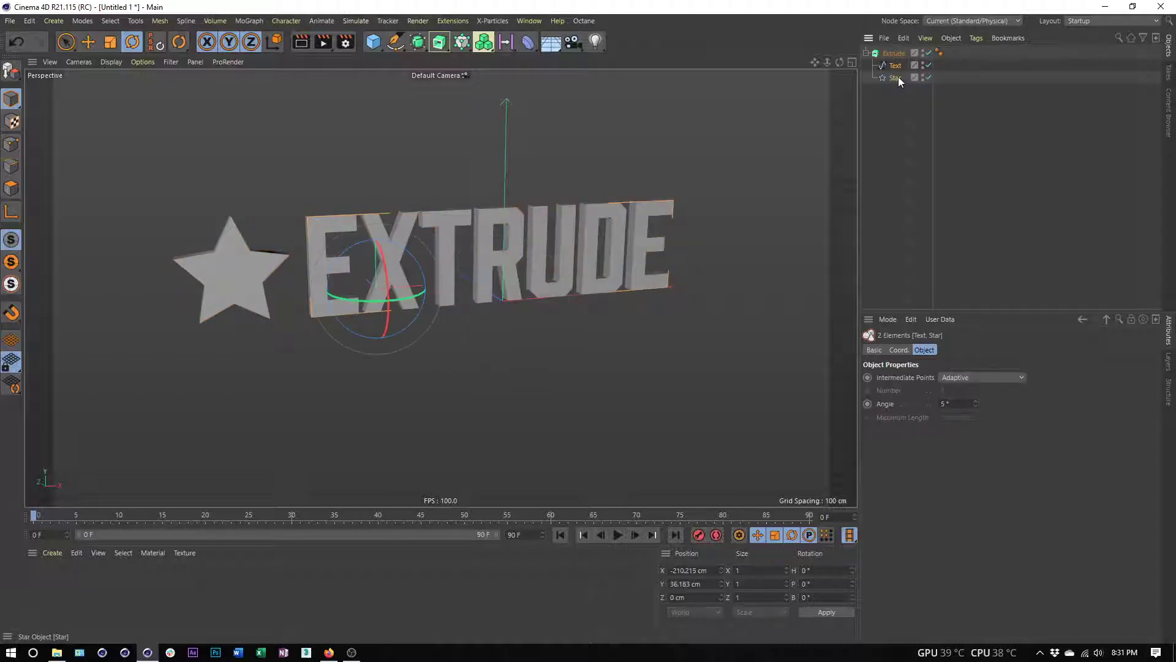
{"action": "right_click", "coordinate": [898, 76]}
{"action": "left_click", "coordinate": [958, 500]}
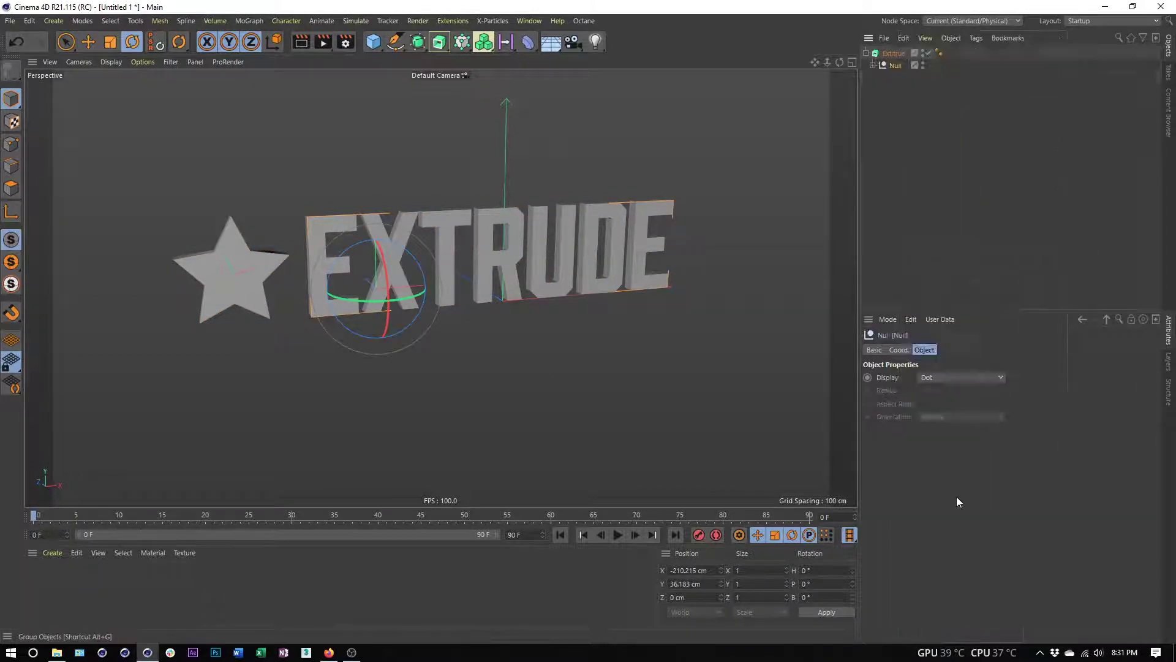
{"action": "left_click", "coordinate": [893, 54]}
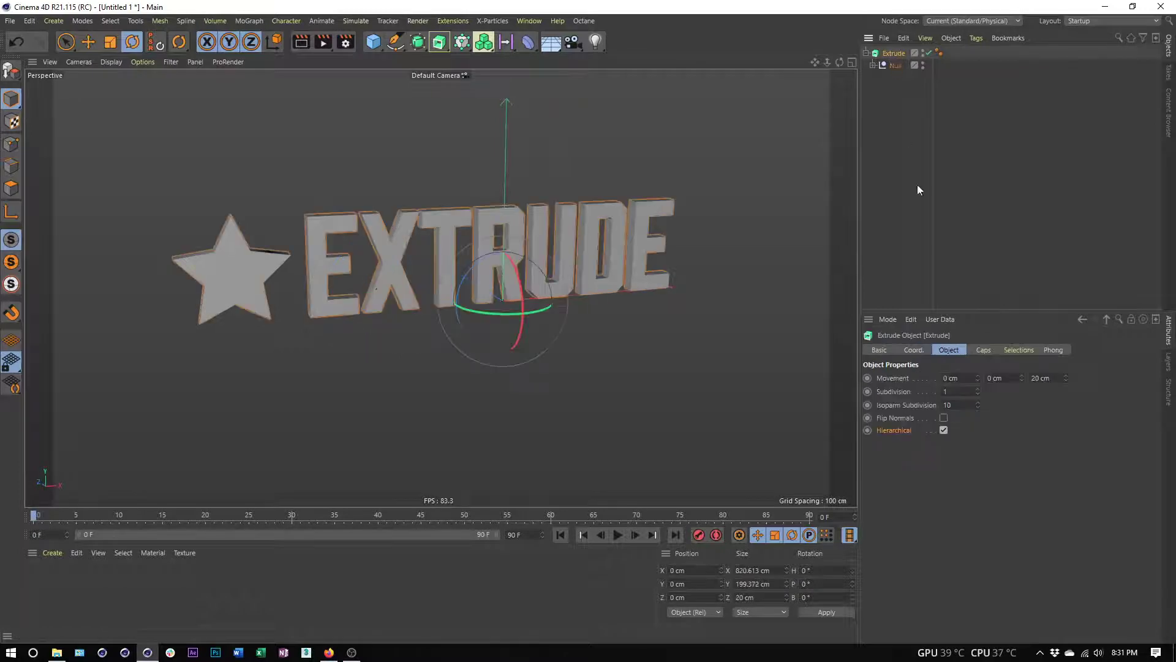
{"action": "left_click", "coordinate": [885, 63]}
{"action": "left_click", "coordinate": [872, 65]}
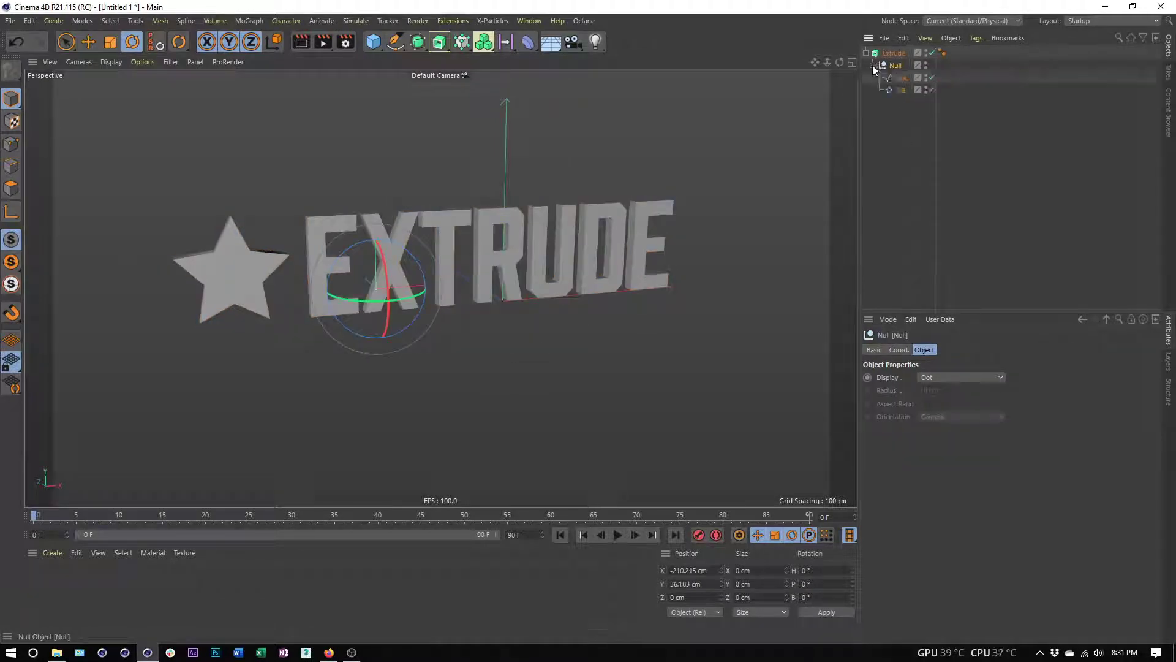
Toggle the Extrude object's Hierarchical option off and on to compare the result, leaving it off
{"action": "left_click", "coordinate": [889, 56]}
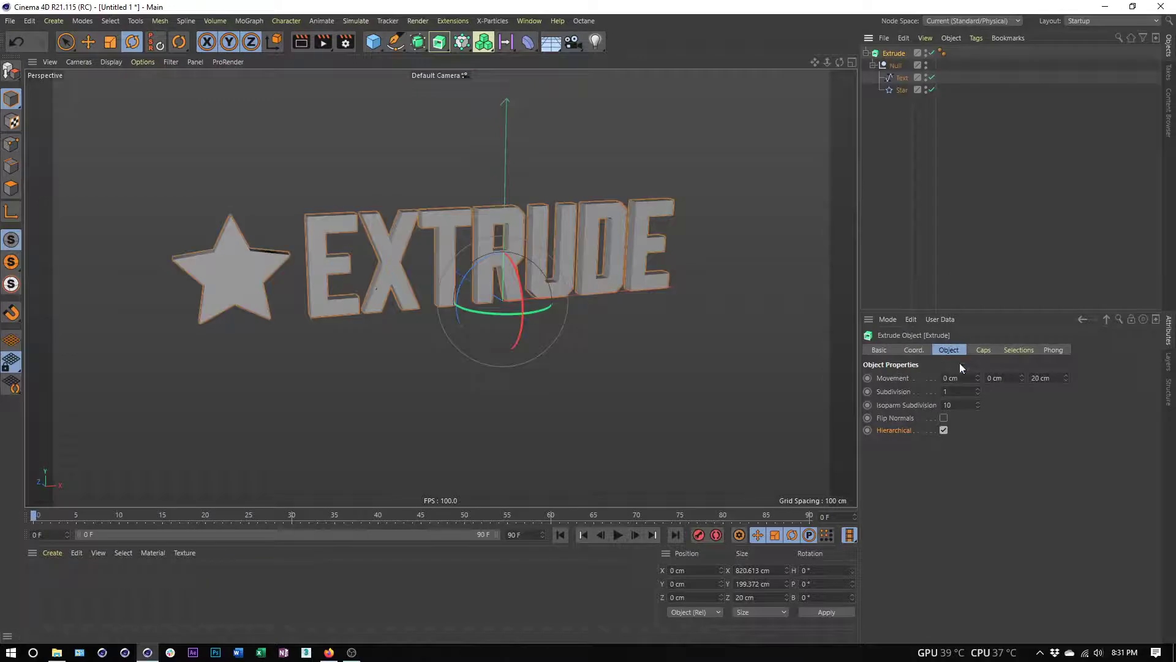
{"action": "left_click", "coordinate": [943, 430]}
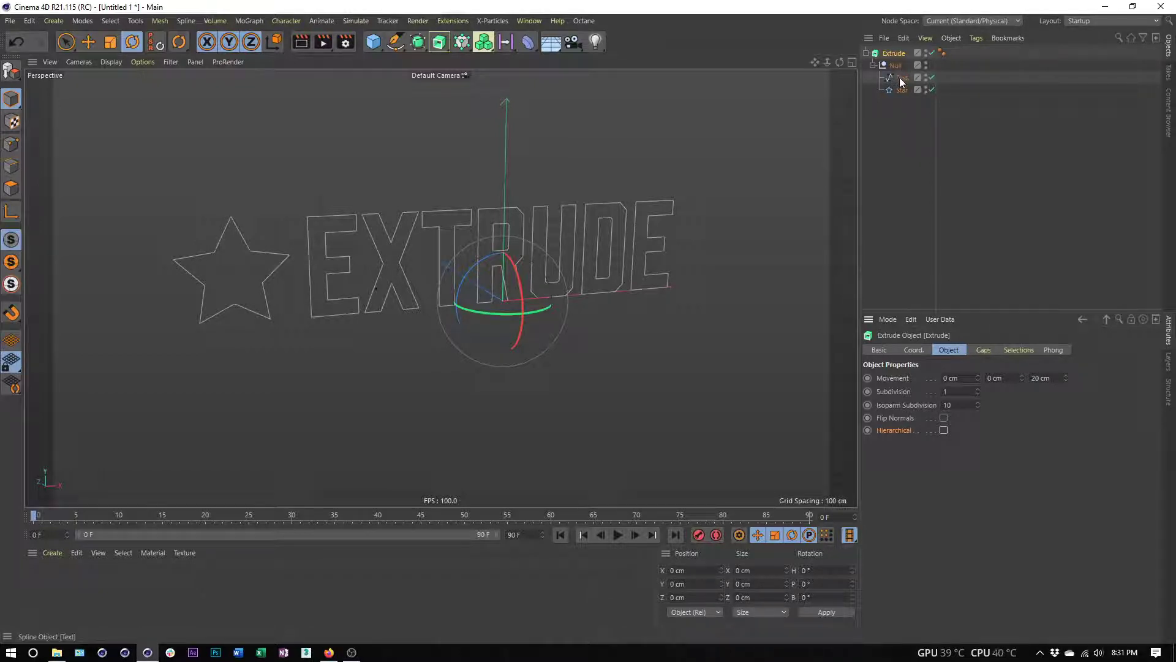
{"action": "left_click", "coordinate": [944, 430]}
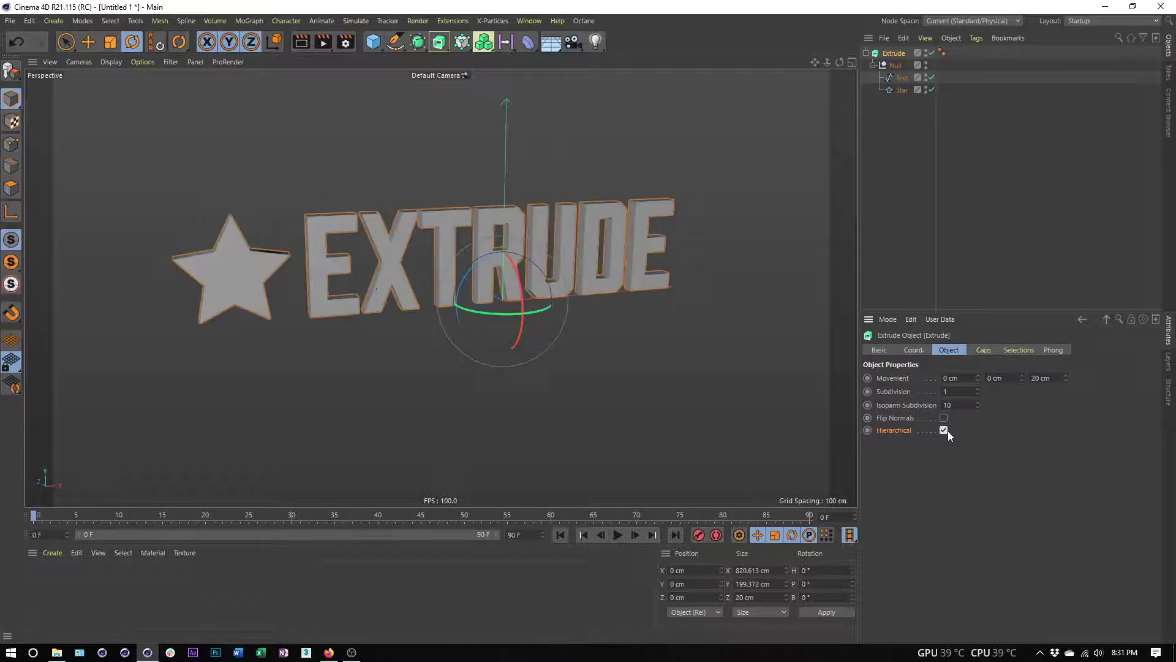
{"action": "left_click", "coordinate": [944, 430]}
Move the Text spline directly under the Extrude object and delete the null containing the star
{"action": "left_click_drag", "start_coordinate": [901, 78], "coordinate": [894, 60]}
{"action": "left_click", "coordinate": [897, 76]}
{"action": "key", "text": "Delete"}
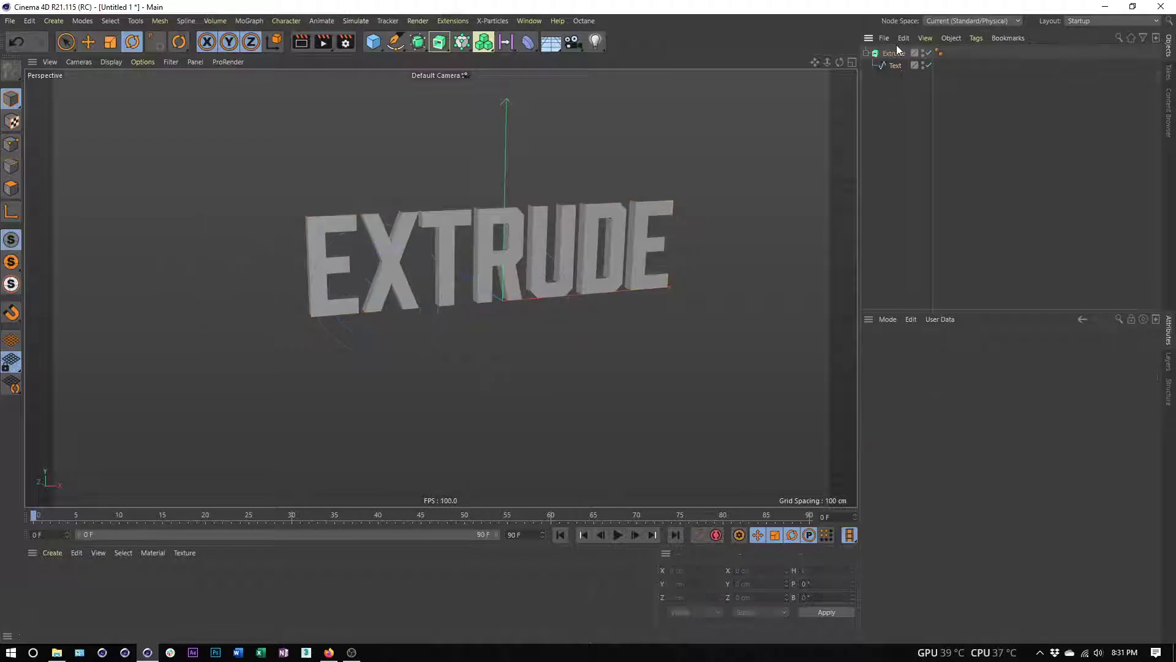
Show the Extrude object's cap settings and give both Round bevels a size of about 8.98 cm
{"action": "left_click", "coordinate": [895, 55]}
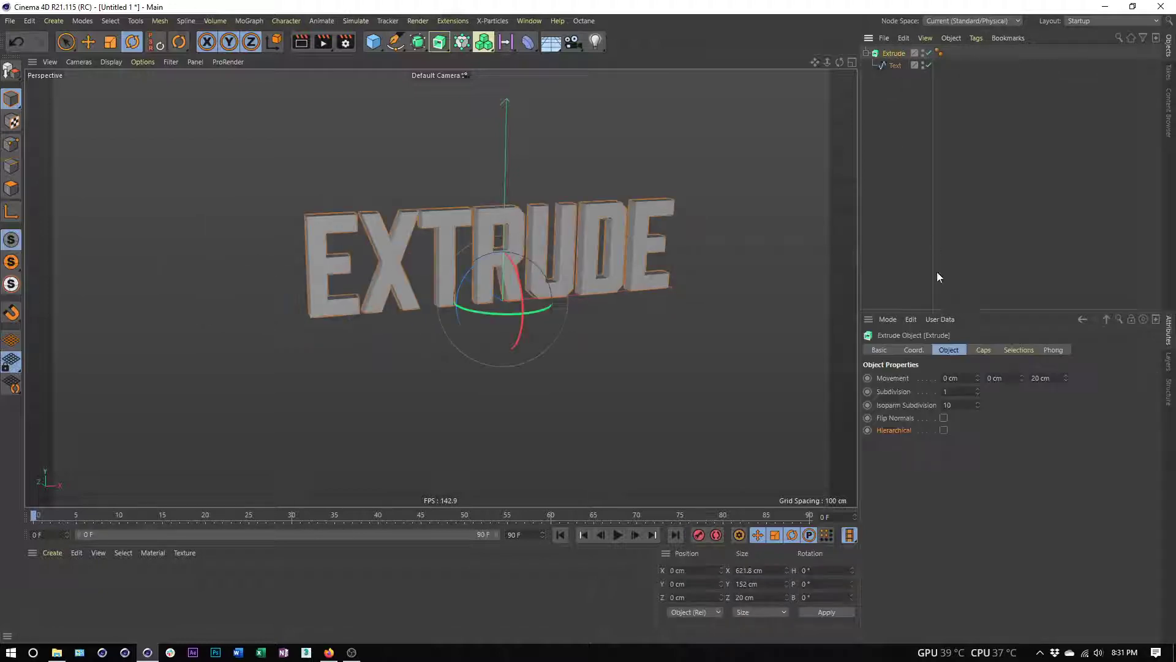
{"action": "left_click", "coordinate": [979, 349]}
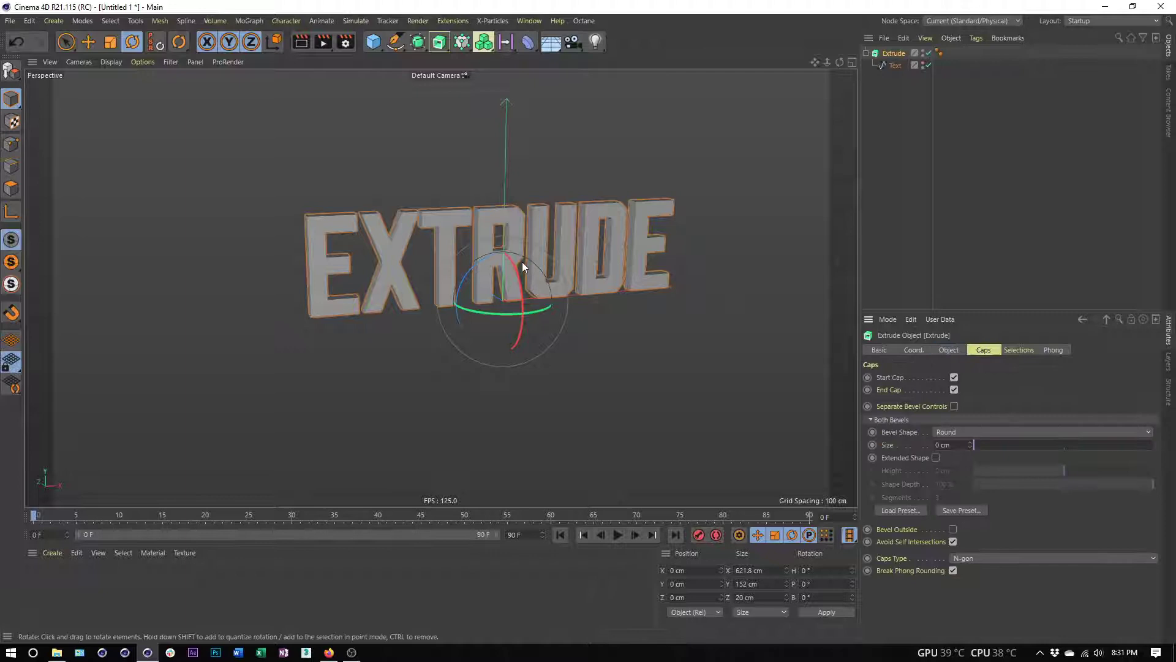
{"action": "middle_click_drag", "start_coordinate": [504, 283], "coordinate": [495, 293], "text": "alt"}
{"action": "right_click_drag", "start_coordinate": [453, 264], "coordinate": [487, 255], "text": "alt"}
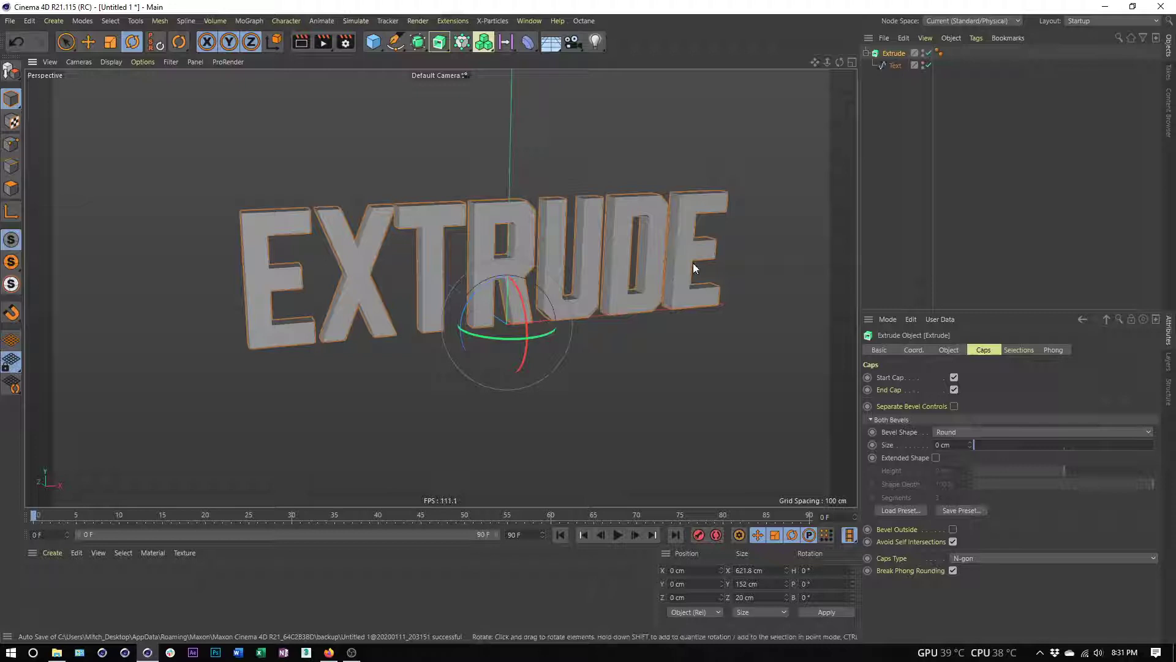
{"action": "left_click_drag", "start_coordinate": [693, 263], "coordinate": [623, 221], "text": "alt"}
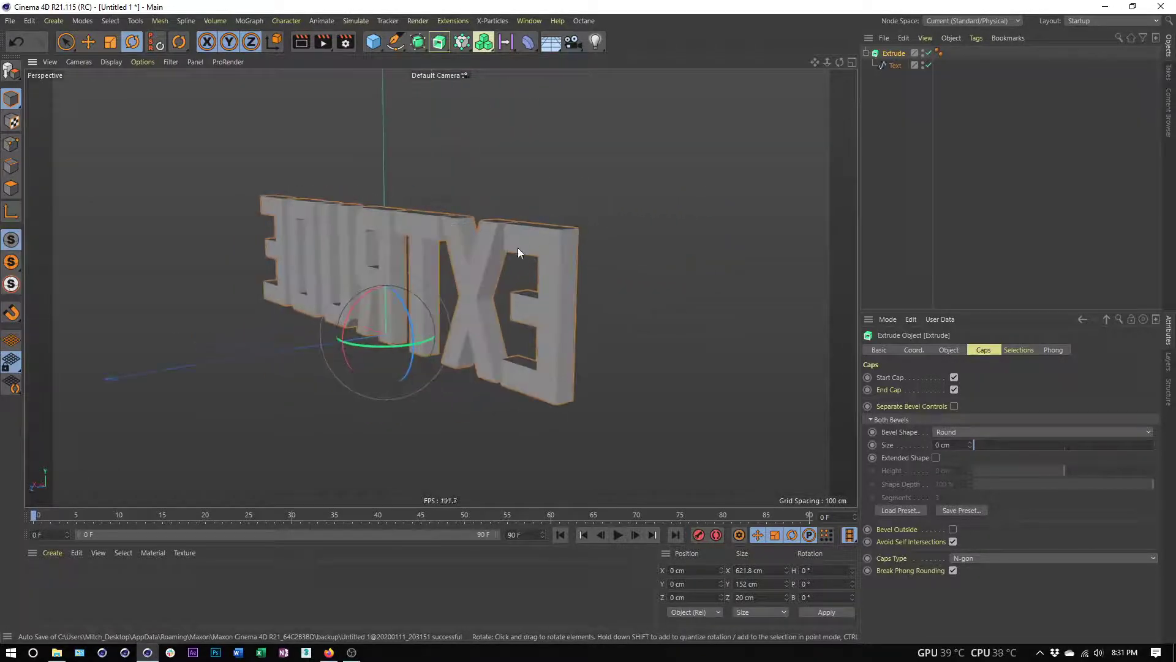
{"action": "left_click_drag", "start_coordinate": [551, 218], "coordinate": [652, 338], "text": "alt"}
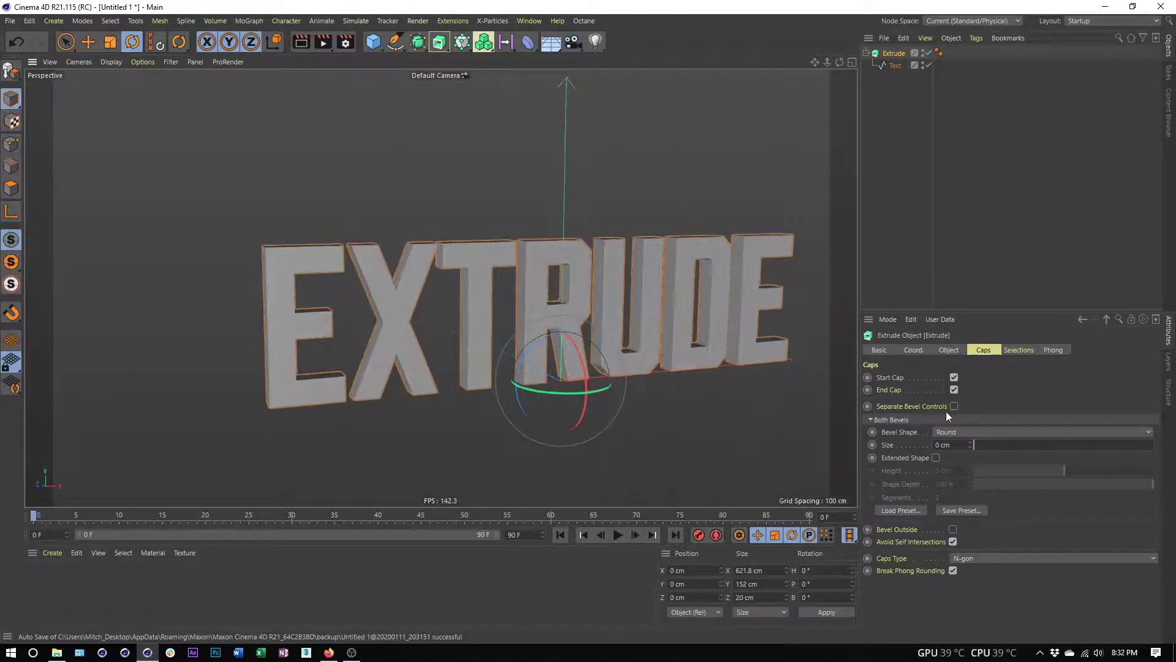
{"action": "left_click_drag", "start_coordinate": [707, 377], "coordinate": [701, 391], "text": "alt"}
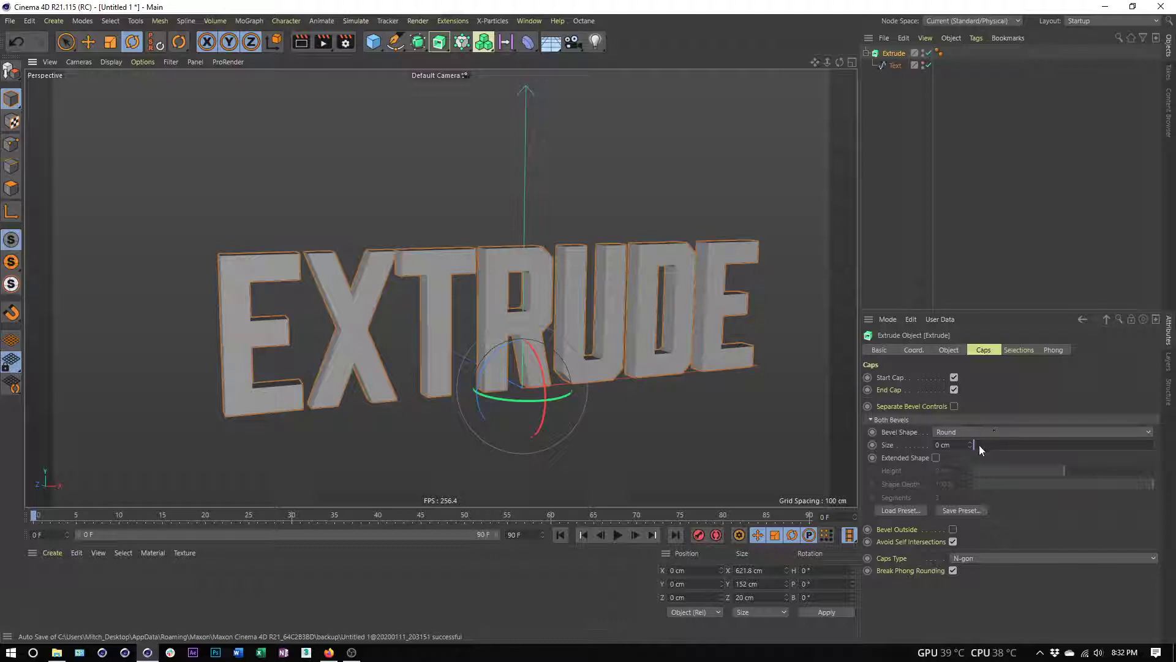
{"action": "left_click_drag", "start_coordinate": [979, 445], "coordinate": [990, 444]}
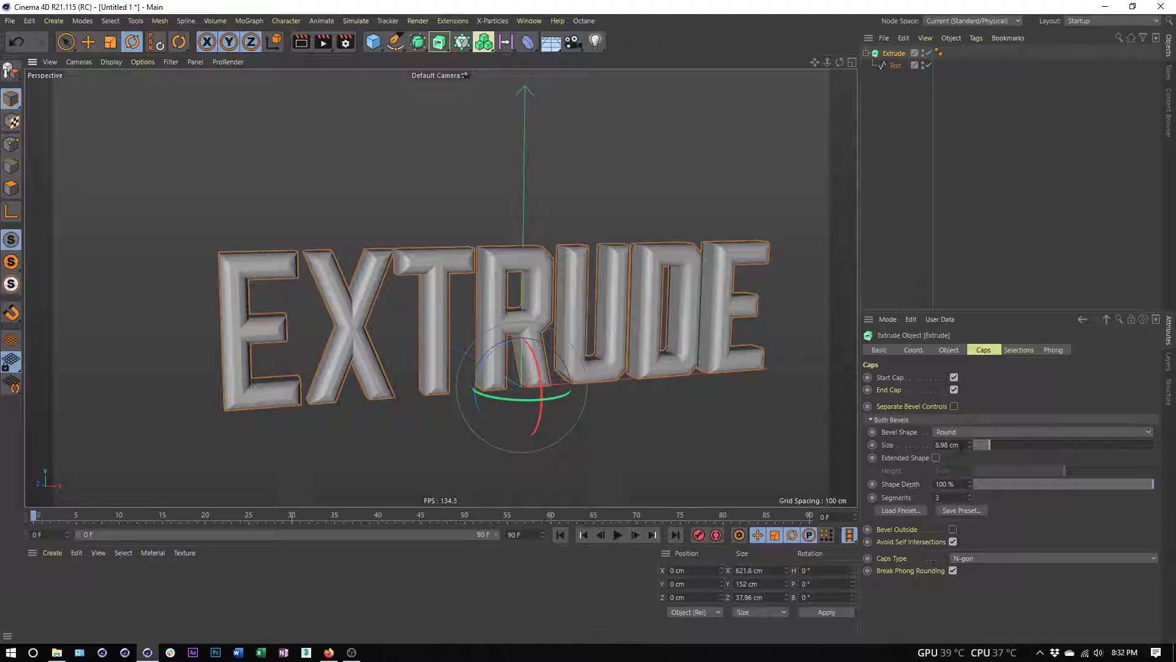
{"action": "left_click", "coordinate": [959, 445]}
{"action": "key", "text": "Return"}
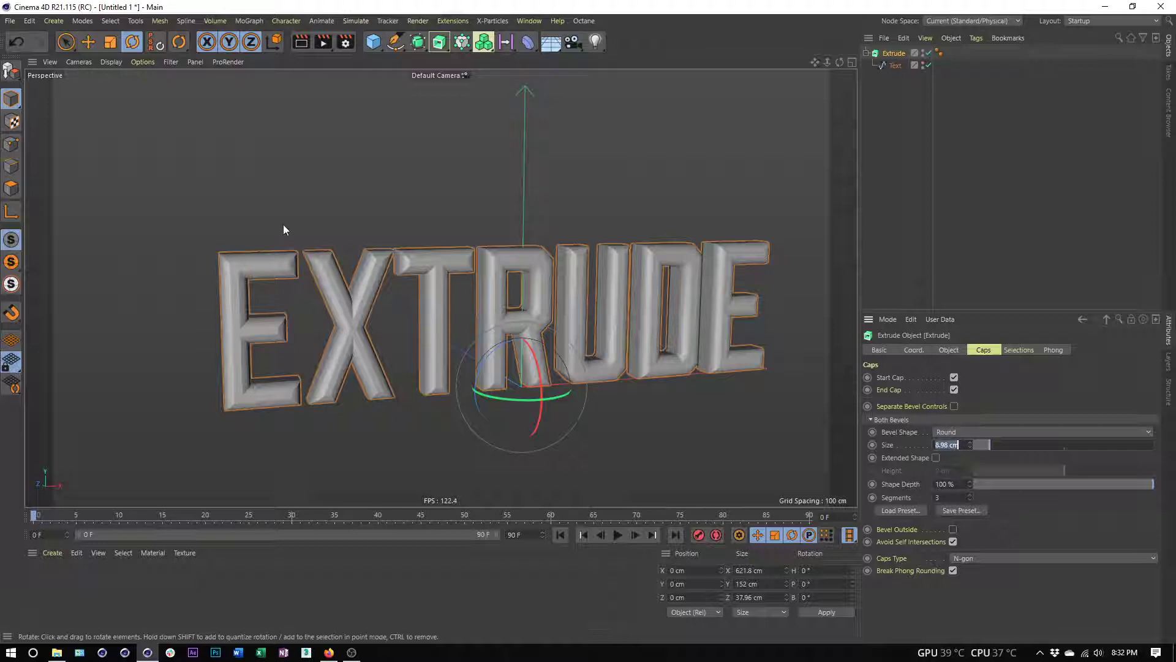
Reduce the Round bevel's segments to 1 and inspect the faceted letter edges up close
{"action": "scroll", "coordinate": [307, 285], "scroll_direction": "up", "scroll_amount": 2}
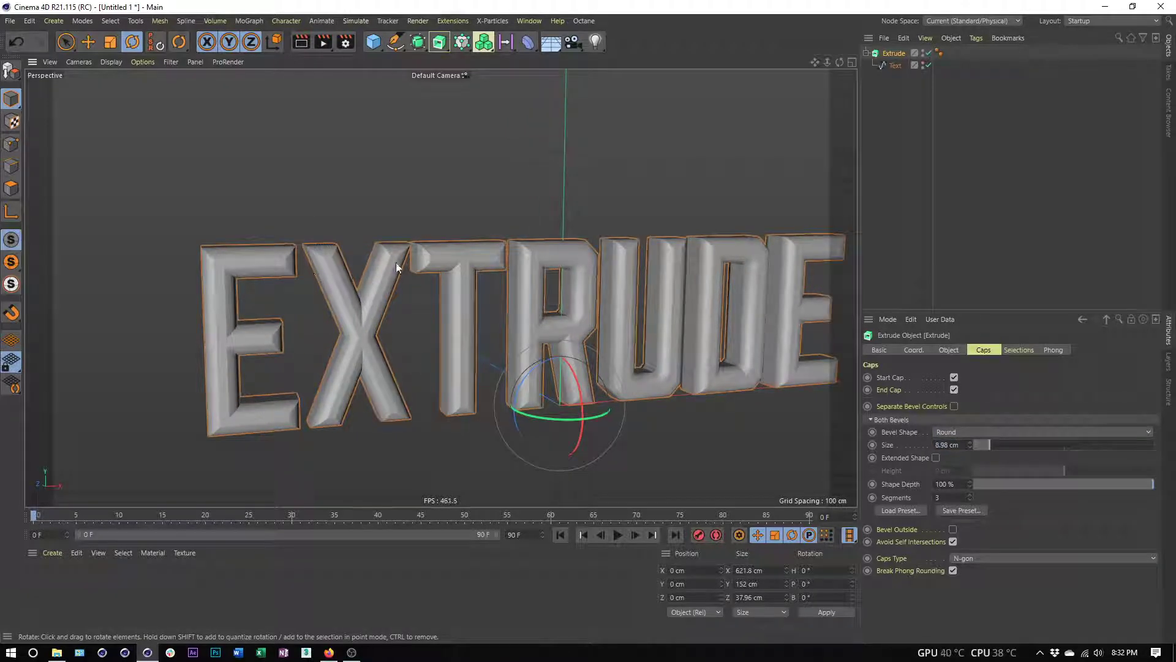
{"action": "scroll", "coordinate": [479, 290], "scroll_direction": "up", "scroll_amount": 4}
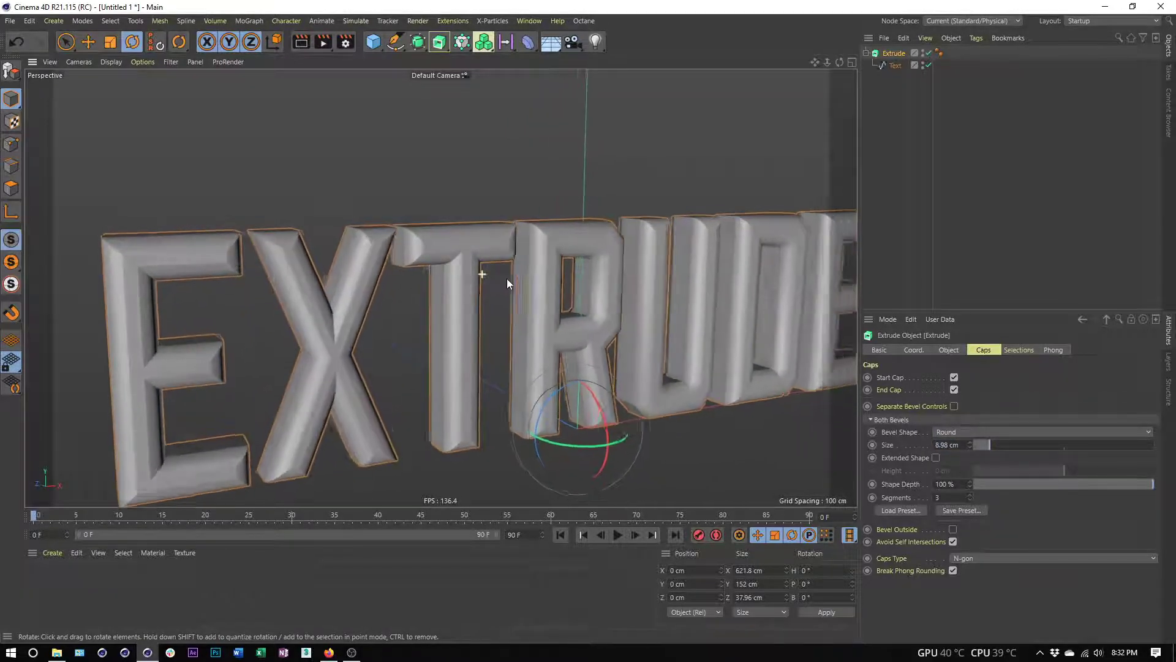
{"action": "left_click_drag", "start_coordinate": [507, 279], "coordinate": [439, 301], "text": "alt"}
{"action": "scroll", "coordinate": [418, 275], "scroll_direction": "up", "scroll_amount": 3}
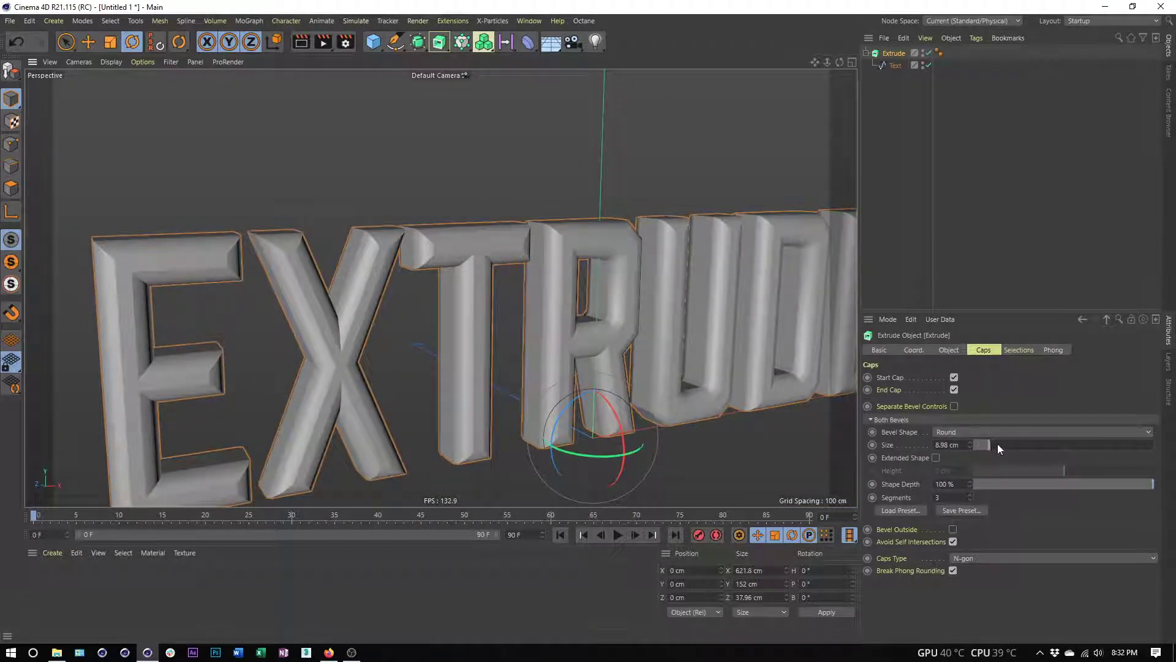
{"action": "left_click", "coordinate": [971, 499]}
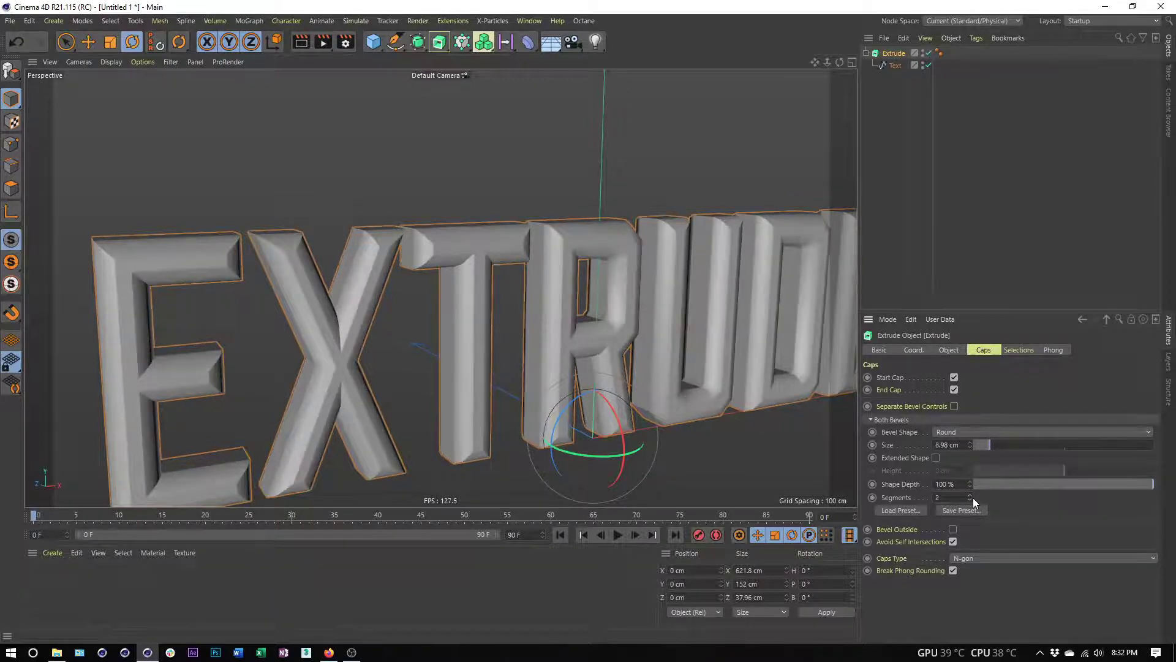
{"action": "left_click", "coordinate": [973, 500]}
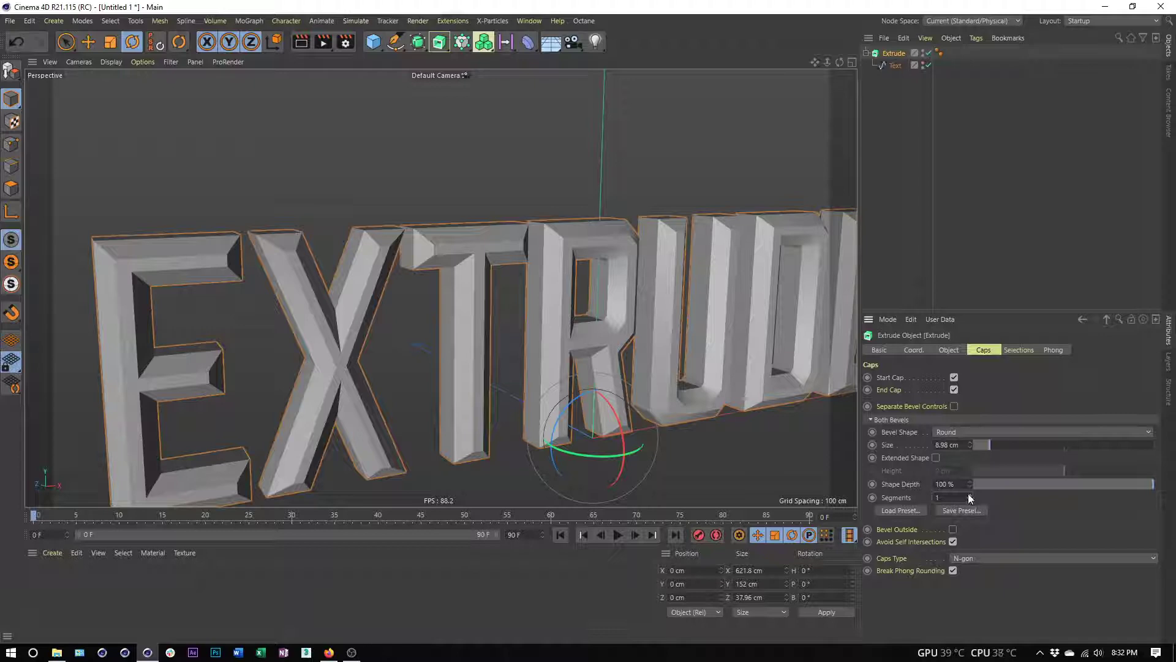
{"action": "middle_click_drag", "start_coordinate": [603, 345], "coordinate": [627, 316], "text": "alt"}
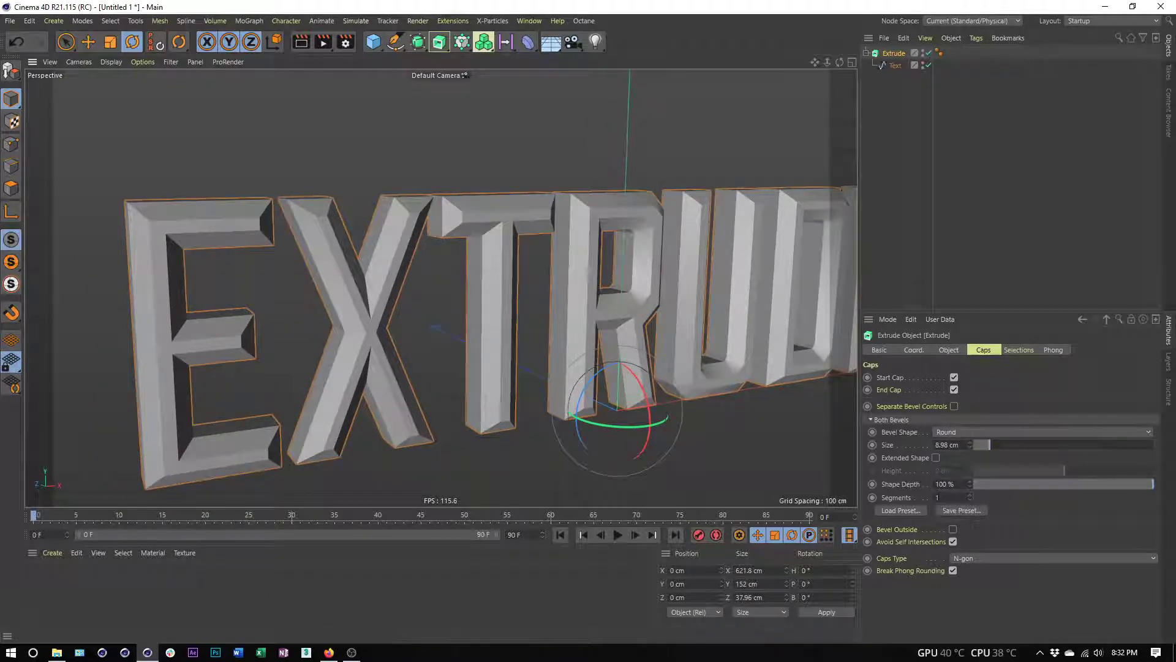
{"action": "left_click_drag", "start_coordinate": [595, 321], "coordinate": [587, 300], "text": "alt"}
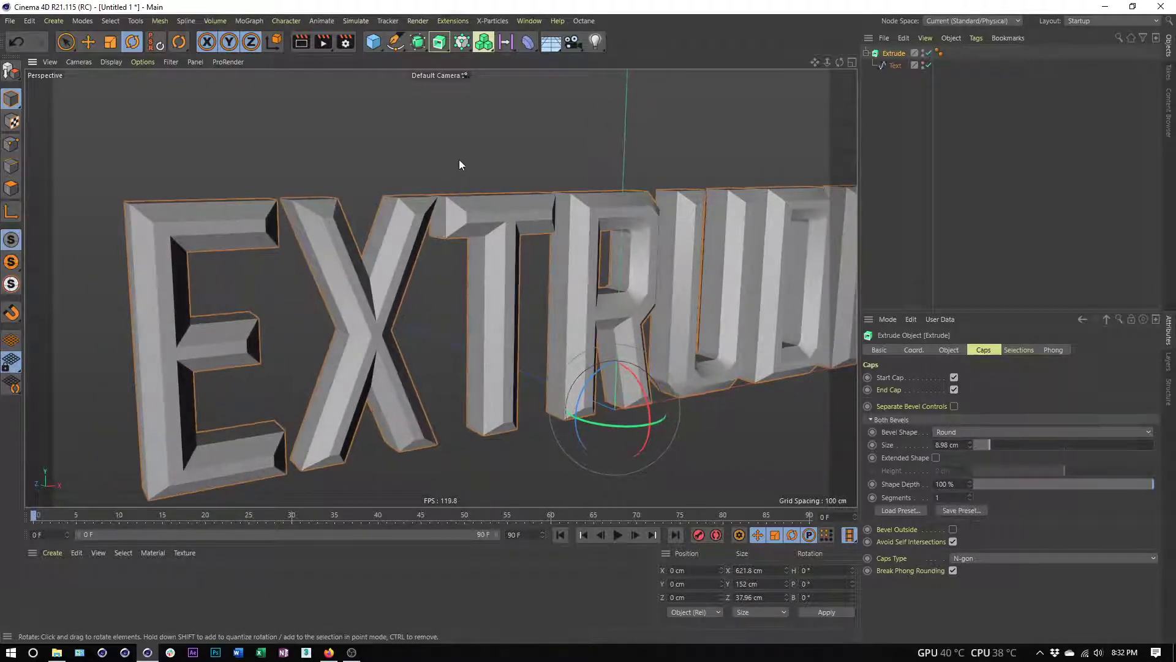
Raise the Round bevel's segments to 5 and inspect the smoother letters from different angles
{"action": "left_click", "coordinate": [970, 495]}
{"action": "left_click", "coordinate": [970, 495]}
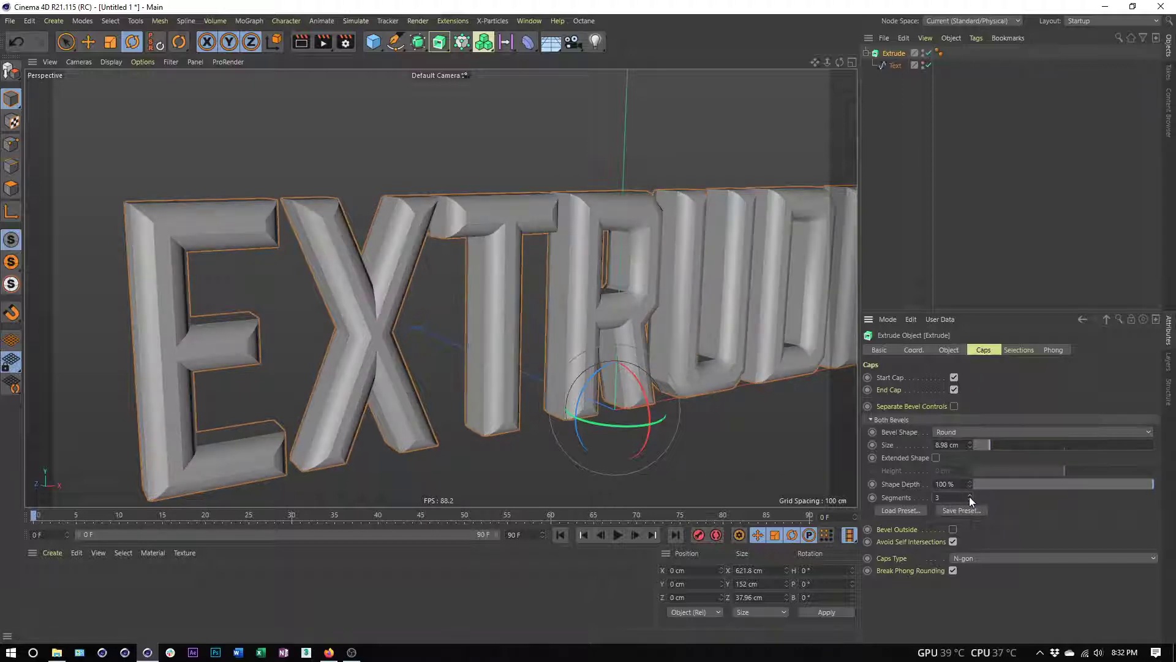
{"action": "left_click", "coordinate": [969, 495]}
{"action": "left_click", "coordinate": [970, 495]}
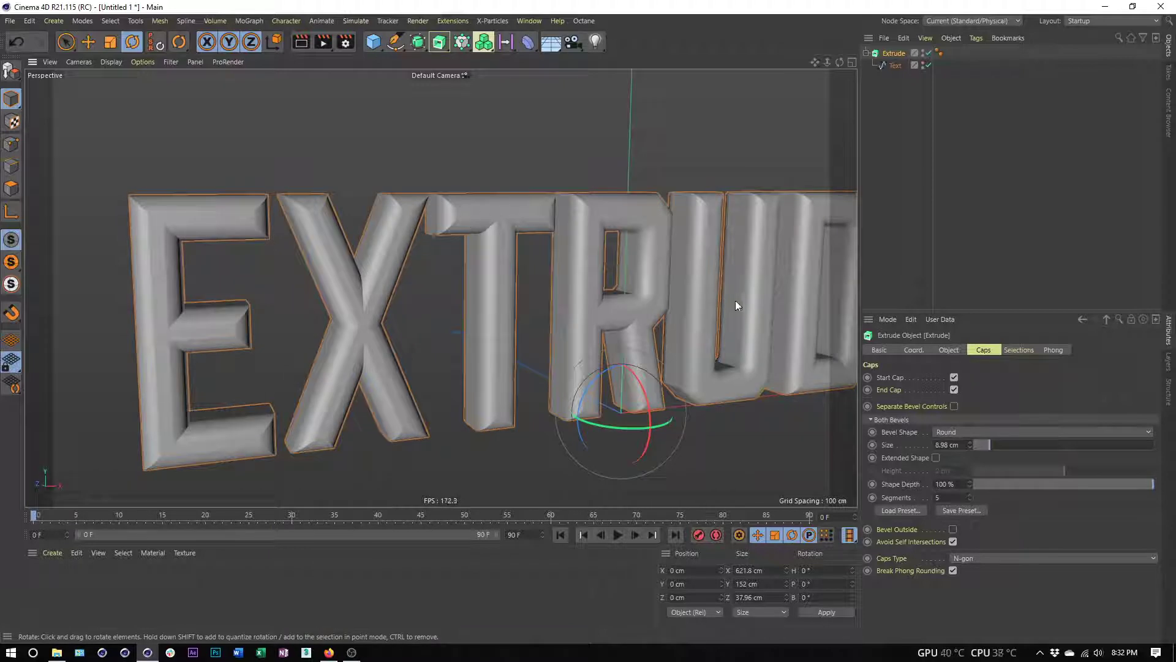
{"action": "left_click_drag", "start_coordinate": [735, 300], "coordinate": [671, 323], "text": "alt"}
{"action": "right_click_drag", "start_coordinate": [599, 343], "coordinate": [611, 311], "text": "alt"}
{"action": "left_click_drag", "start_coordinate": [611, 311], "coordinate": [597, 311], "text": "alt"}
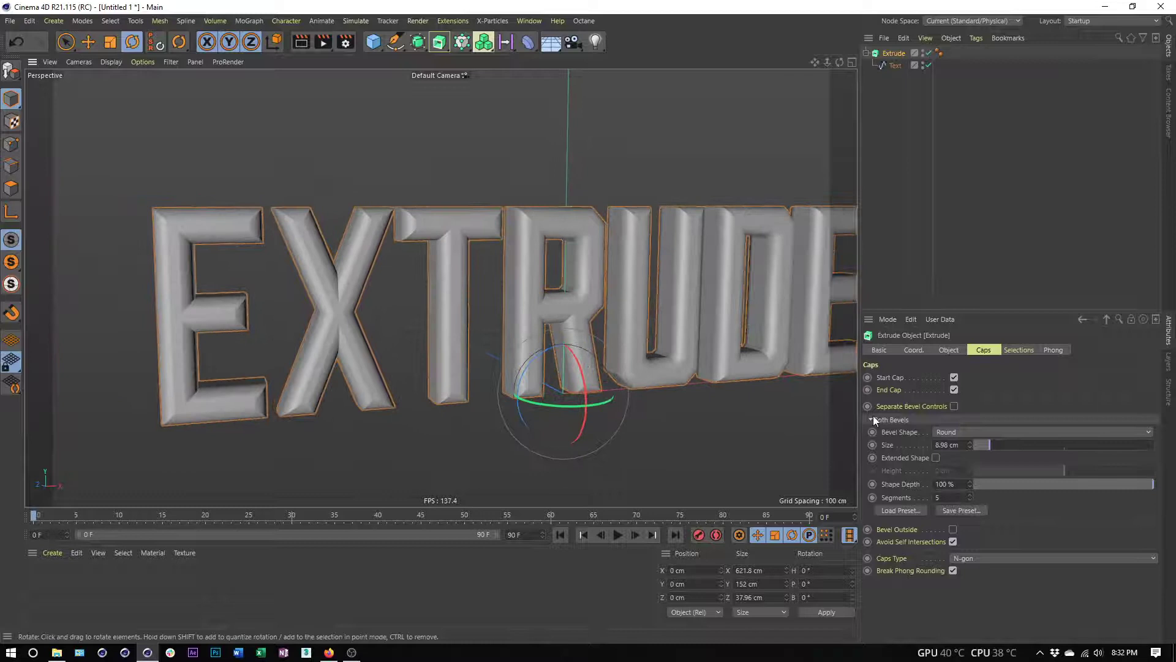
Enable Extended Shape on the Round bevel, with a size of about 24.58 cm and a height of about 17.63 cm
{"action": "left_click", "coordinate": [935, 458]}
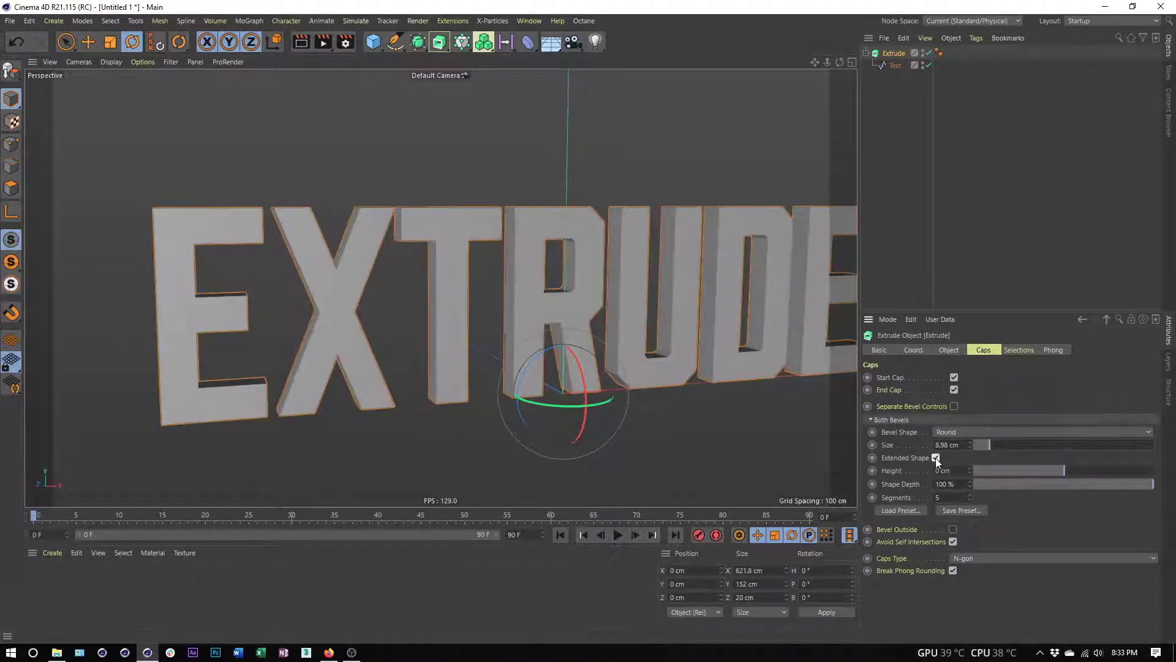
{"action": "left_click_drag", "start_coordinate": [986, 445], "coordinate": [1082, 453]}
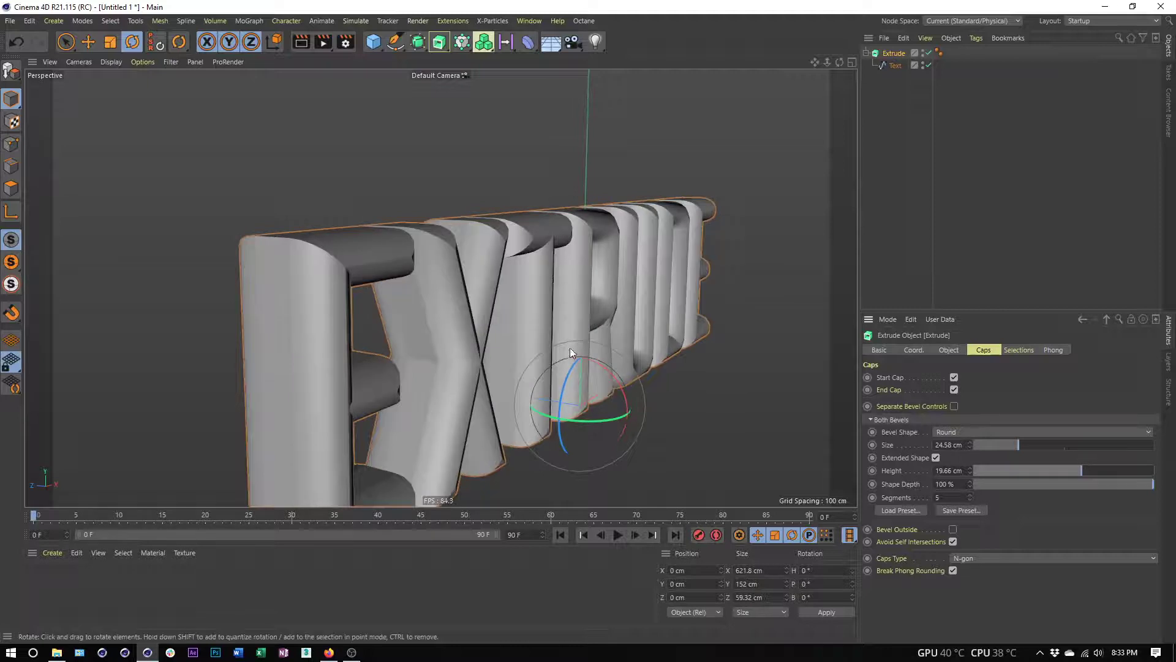
{"action": "left_click_drag", "start_coordinate": [589, 351], "coordinate": [542, 351], "text": "alt"}
{"action": "left_click_drag", "start_coordinate": [1070, 470], "coordinate": [1079, 468]}
{"action": "left_click_drag", "start_coordinate": [723, 422], "coordinate": [669, 421], "text": "alt"}
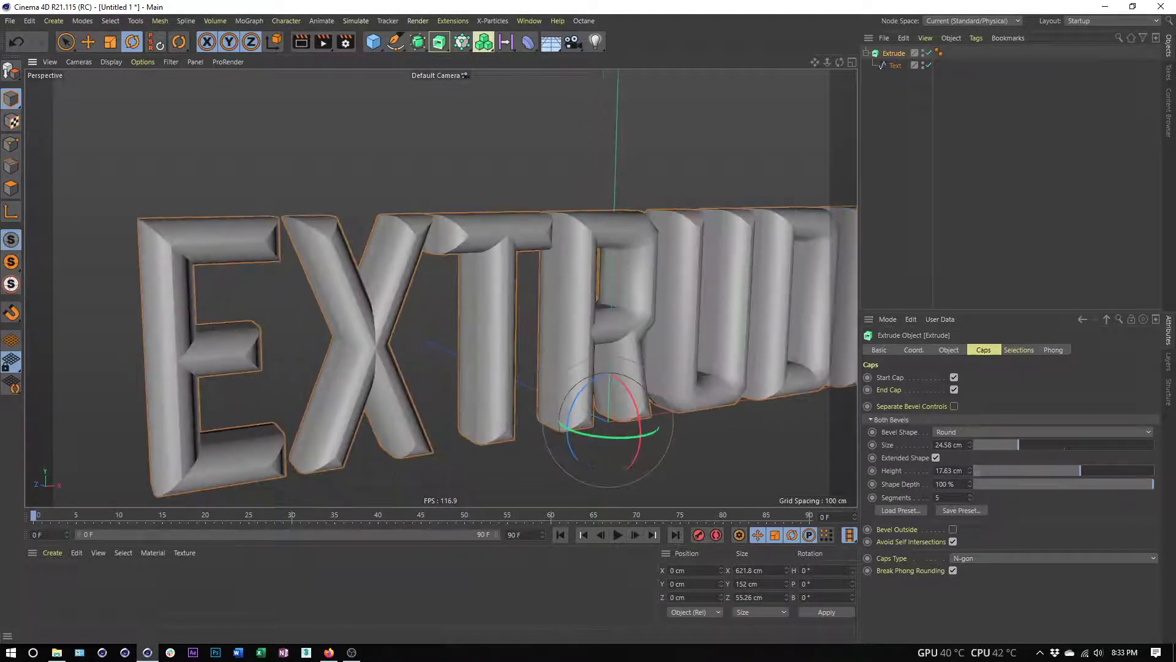
Disable Extended Shape and change the bevel shape to Curve
{"action": "left_click", "coordinate": [934, 458]}
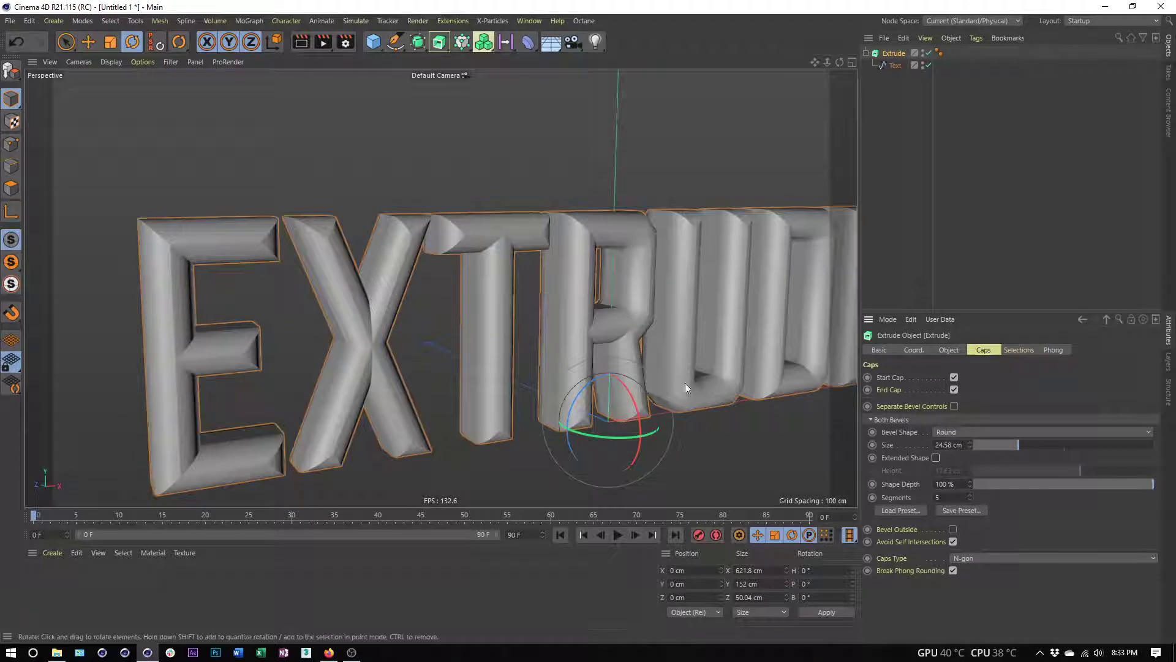
{"action": "left_click", "coordinate": [984, 432]}
{"action": "left_click", "coordinate": [972, 456]}
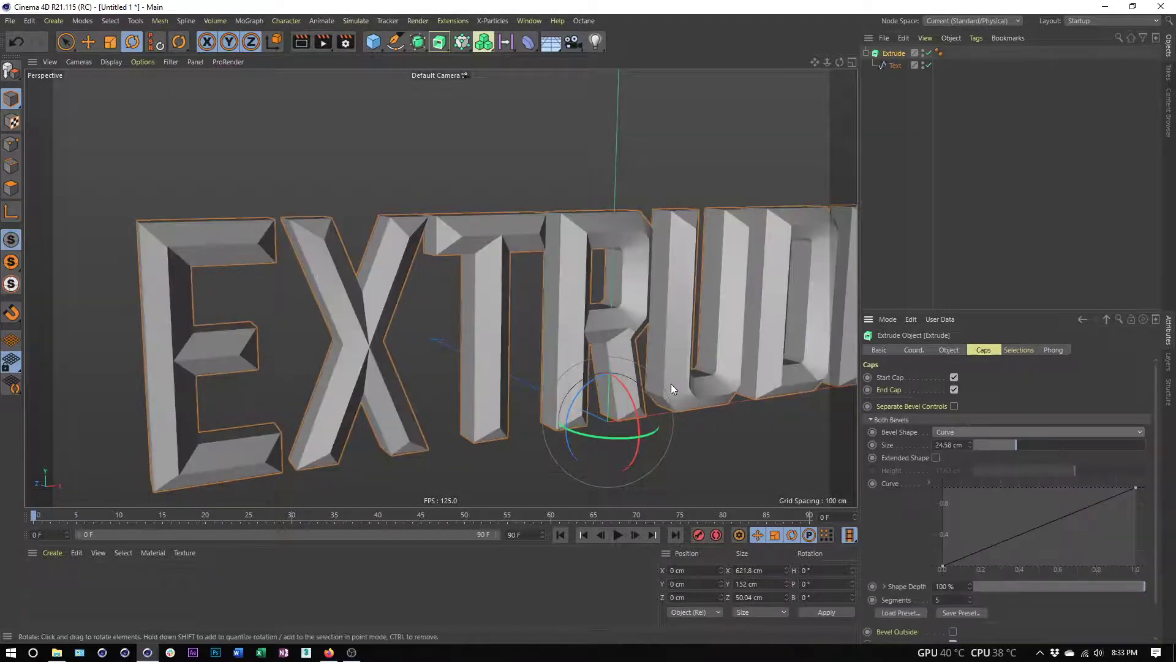
{"action": "mouse_move", "coordinate": [671, 383]}
{"action": "left_mouse_down", "text": "alt"}
{"action": "mouse_move", "coordinate": [672, 369]}
{"action": "mouse_move", "coordinate": [652, 370]}
{"action": "left_mouse_up", "text": "alt"}
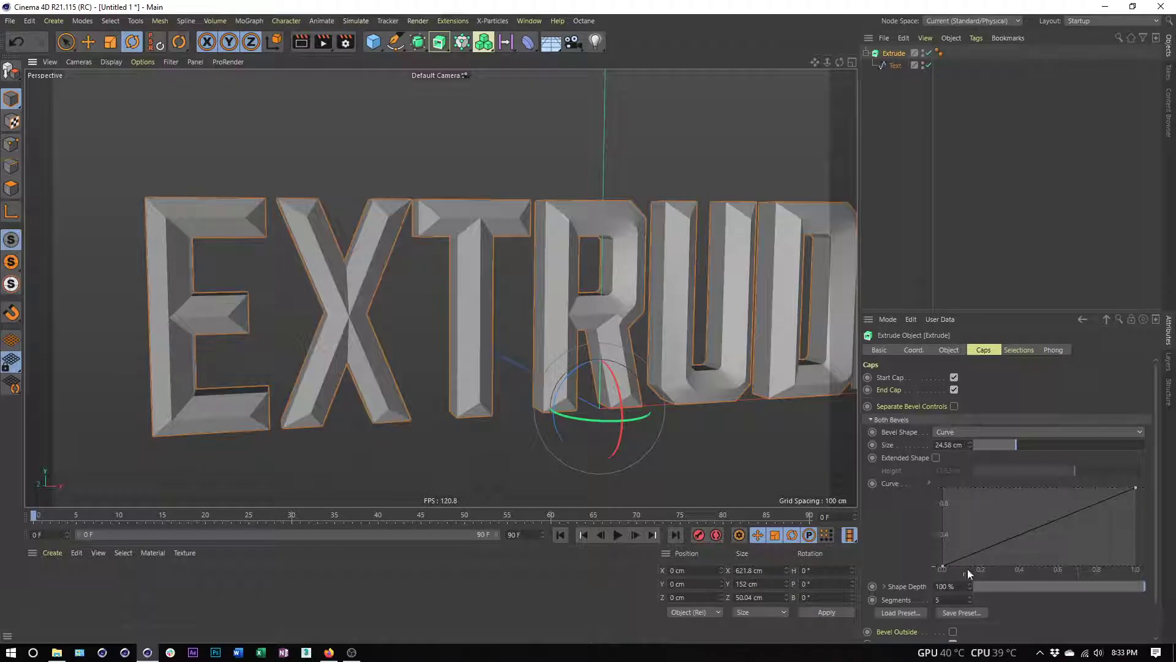
Add and move points on the bevel curve to form a wavy rising profile, and inspect the letter edges
{"action": "mouse_move", "coordinate": [944, 565]}
{"action": "left_mouse_down"}
{"action": "mouse_move", "coordinate": [941, 503]}
{"action": "mouse_move", "coordinate": [928, 582]}
{"action": "left_mouse_up"}
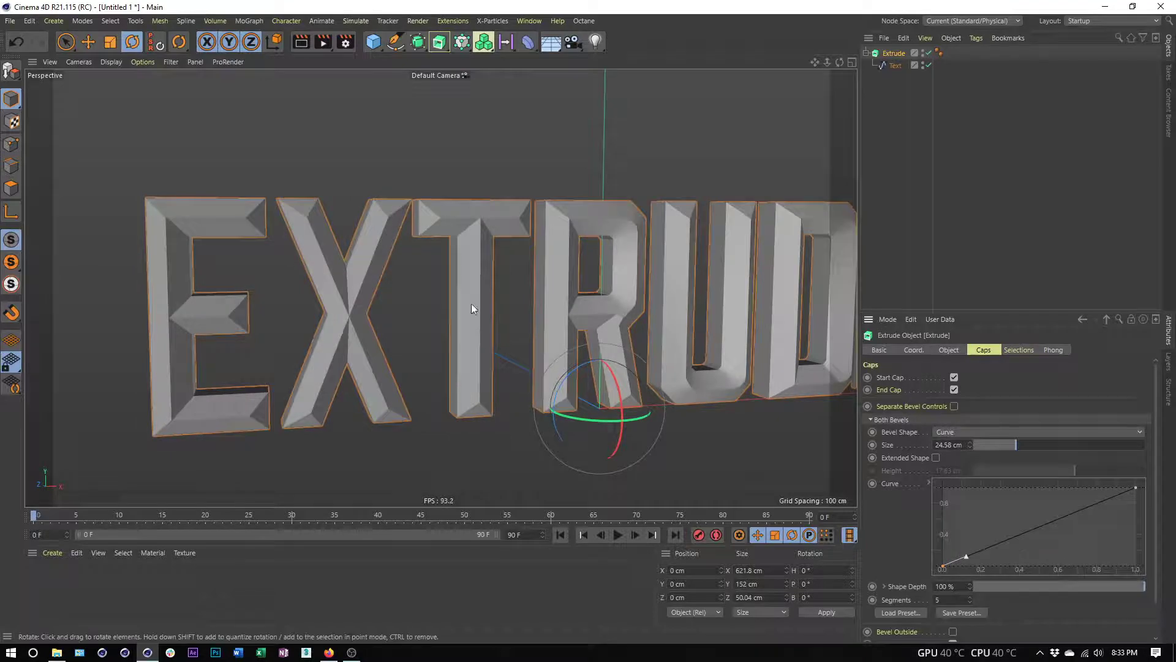
{"action": "left_click_drag", "start_coordinate": [472, 304], "coordinate": [401, 215], "text": "alt"}
{"action": "left_click_drag", "start_coordinate": [983, 548], "coordinate": [1089, 520], "text": "ctrl"}
{"action": "mouse_move", "coordinate": [366, 198]}
{"action": "left_mouse_down", "text": "alt"}
{"action": "mouse_move", "coordinate": [415, 182]}
{"action": "mouse_move", "coordinate": [351, 109]}
{"action": "mouse_move", "coordinate": [338, 110]}
{"action": "left_mouse_up", "text": "alt"}
{"action": "scroll", "coordinate": [248, 330], "scroll_direction": "up", "scroll_amount": 5}
{"action": "mouse_move", "coordinate": [233, 313]}
{"action": "left_mouse_down", "text": "alt"}
{"action": "mouse_move", "coordinate": [183, 297]}
{"action": "mouse_move", "coordinate": [165, 331]}
{"action": "mouse_move", "coordinate": [215, 334]}
{"action": "mouse_move", "coordinate": [179, 349]}
{"action": "mouse_move", "coordinate": [161, 381]}
{"action": "mouse_move", "coordinate": [280, 408]}
{"action": "mouse_move", "coordinate": [262, 405]}
{"action": "mouse_move", "coordinate": [397, 233]}
{"action": "mouse_move", "coordinate": [370, 403]}
{"action": "mouse_move", "coordinate": [413, 407]}
{"action": "left_mouse_up", "text": "alt"}
{"action": "left_click_drag", "start_coordinate": [695, 387], "coordinate": [582, 326], "text": "alt"}
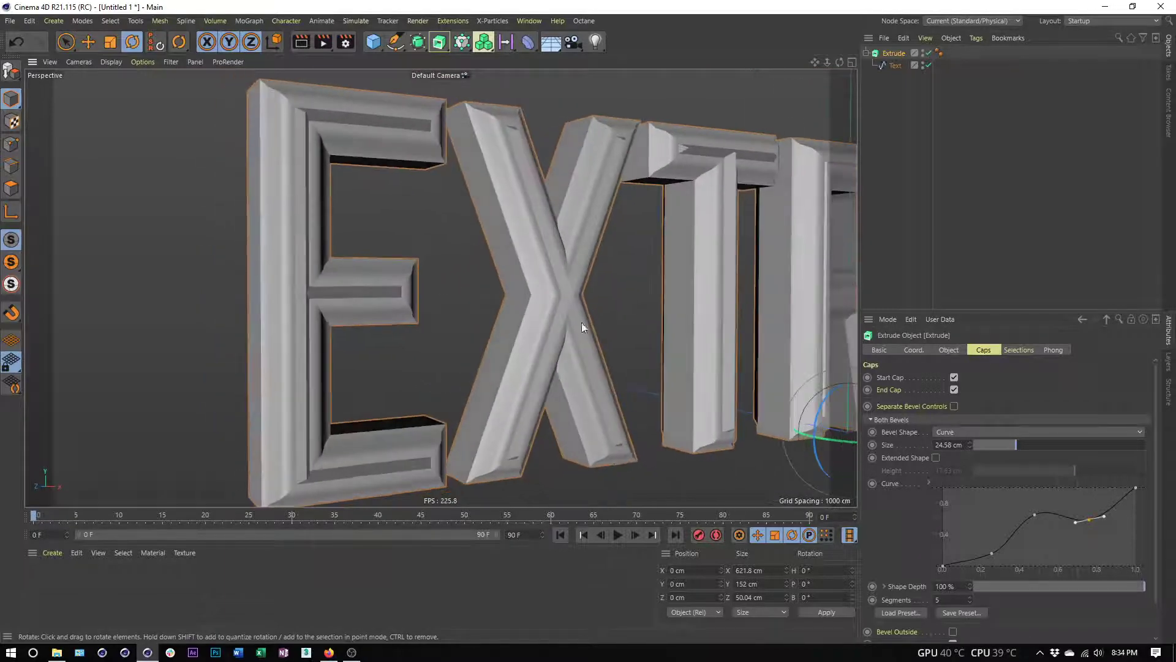
Change the bevel shape to Solid and display the viewport in Gouraud Shading (Lines)
{"action": "left_click", "coordinate": [1042, 431]}
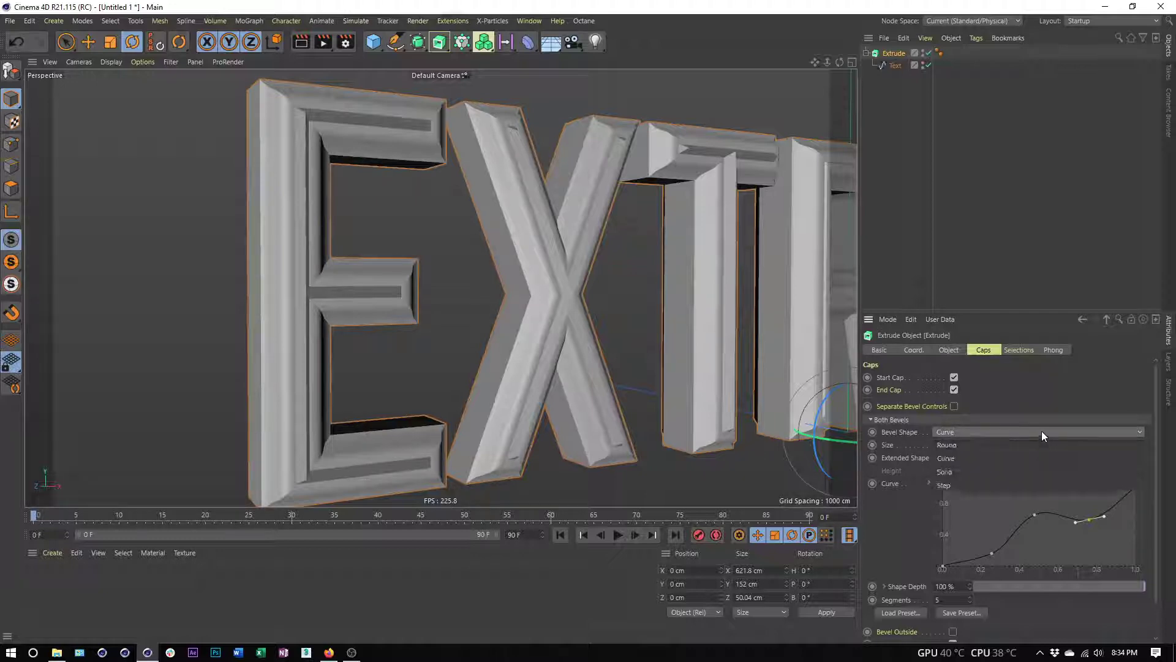
{"action": "left_click", "coordinate": [1019, 472]}
{"action": "mouse_move", "coordinate": [567, 268]}
{"action": "left_mouse_down", "text": "alt"}
{"action": "mouse_move", "coordinate": [592, 284]}
{"action": "mouse_move", "coordinate": [585, 263]}
{"action": "left_mouse_up", "text": "alt"}
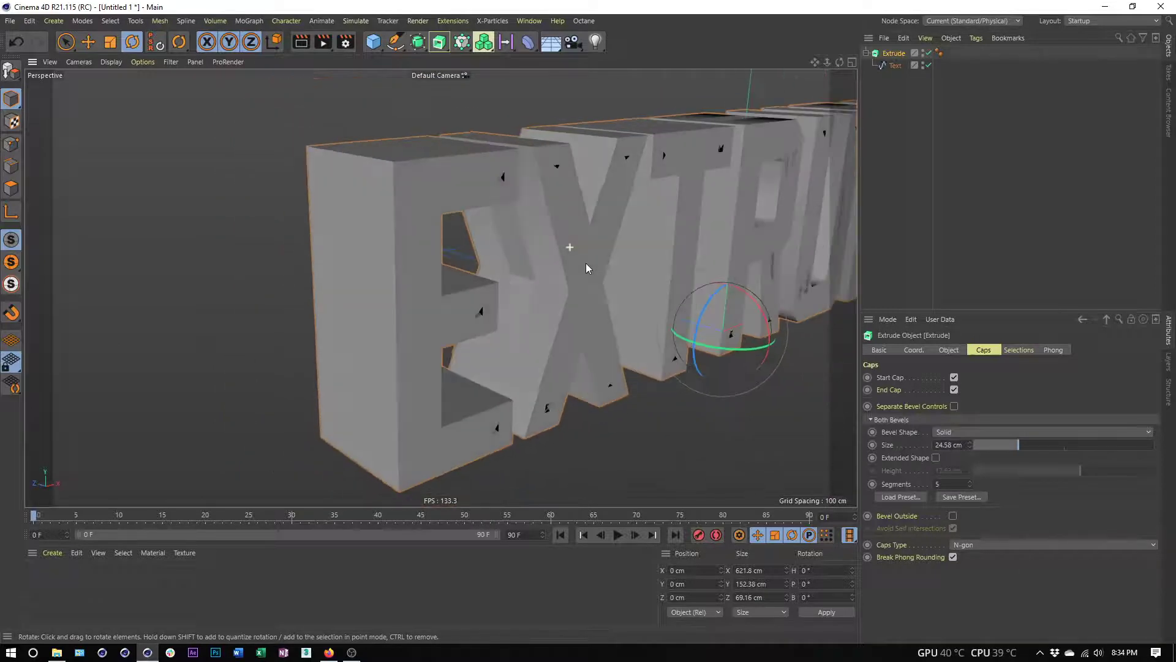
{"action": "left_click", "coordinate": [107, 63]}
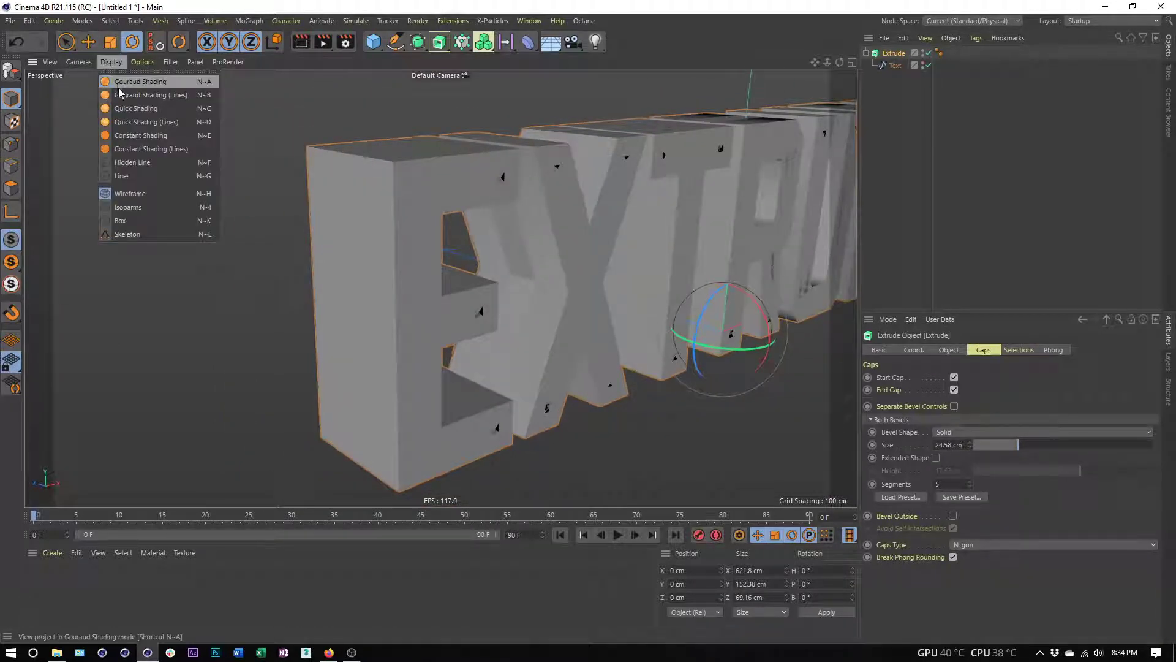
{"action": "left_click", "coordinate": [155, 97]}
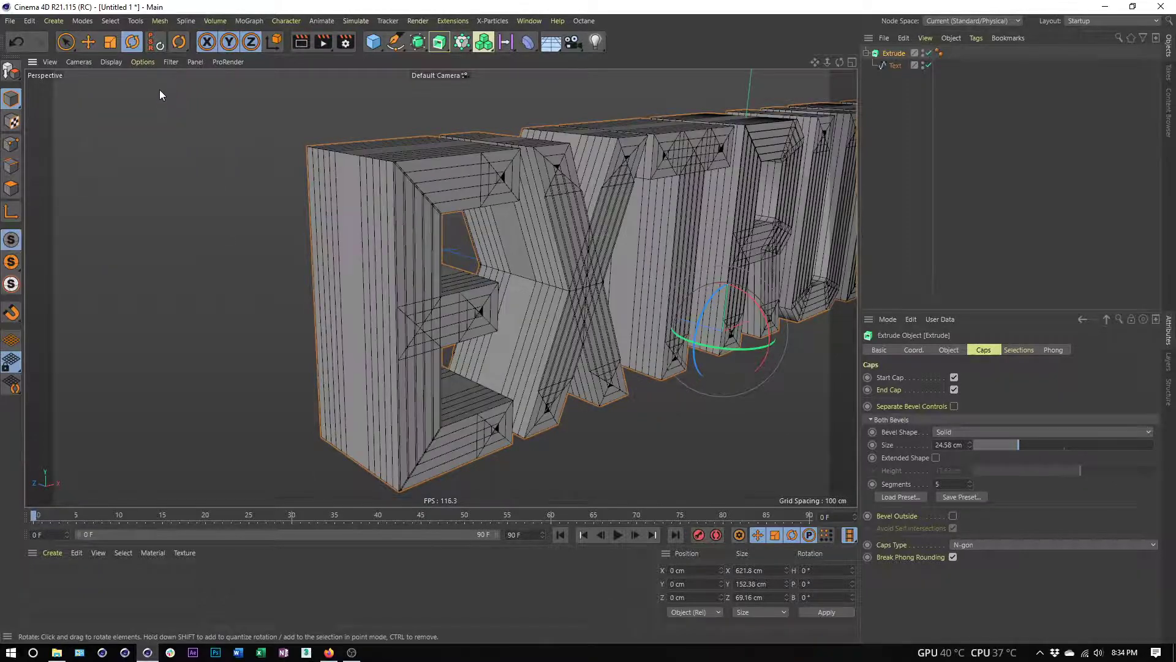
Reduce the Solid bevel's size to about 8.64 cm and inspect the edge loops on the letters
{"action": "left_click_drag", "start_coordinate": [1020, 443], "coordinate": [989, 445]}
{"action": "left_click_drag", "start_coordinate": [498, 212], "coordinate": [521, 208], "text": "alt"}
{"action": "mouse_move", "coordinate": [523, 171]}
{"action": "right_mouse_down", "text": "alt"}
{"action": "mouse_move", "coordinate": [596, 159]}
{"action": "mouse_move", "coordinate": [573, 156]}
{"action": "right_mouse_up", "text": "alt"}
{"action": "left_click_drag", "start_coordinate": [567, 273], "coordinate": [611, 320], "text": "alt"}
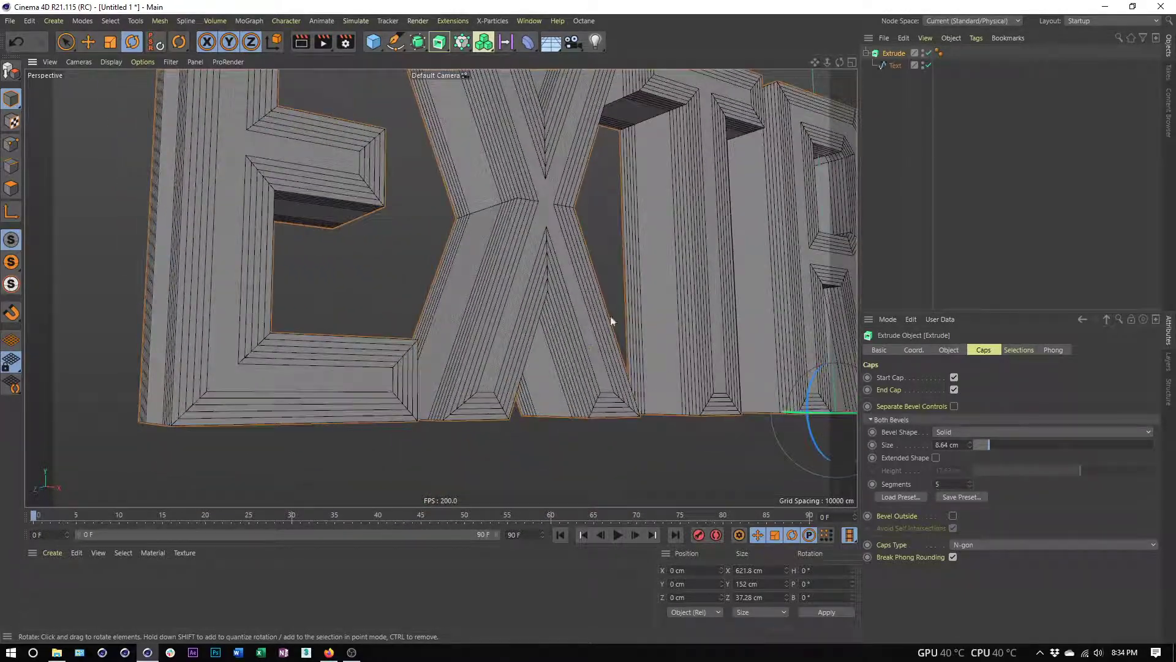
Lower the Solid bevel's segments to 1 and inspect the simplified edge loops around the letters
{"action": "left_click", "coordinate": [969, 487]}
{"action": "left_click", "coordinate": [969, 487]}
{"action": "left_click", "coordinate": [969, 487]}
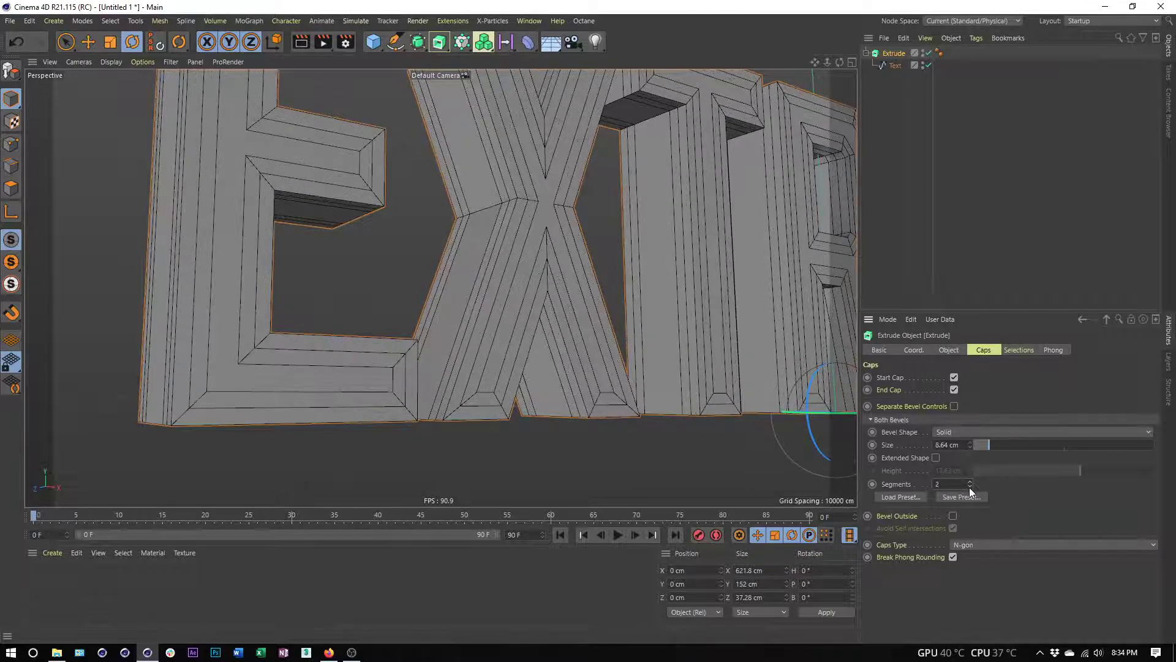
{"action": "left_click", "coordinate": [969, 487]}
{"action": "left_click_drag", "start_coordinate": [616, 282], "coordinate": [447, 263], "text": "alt"}
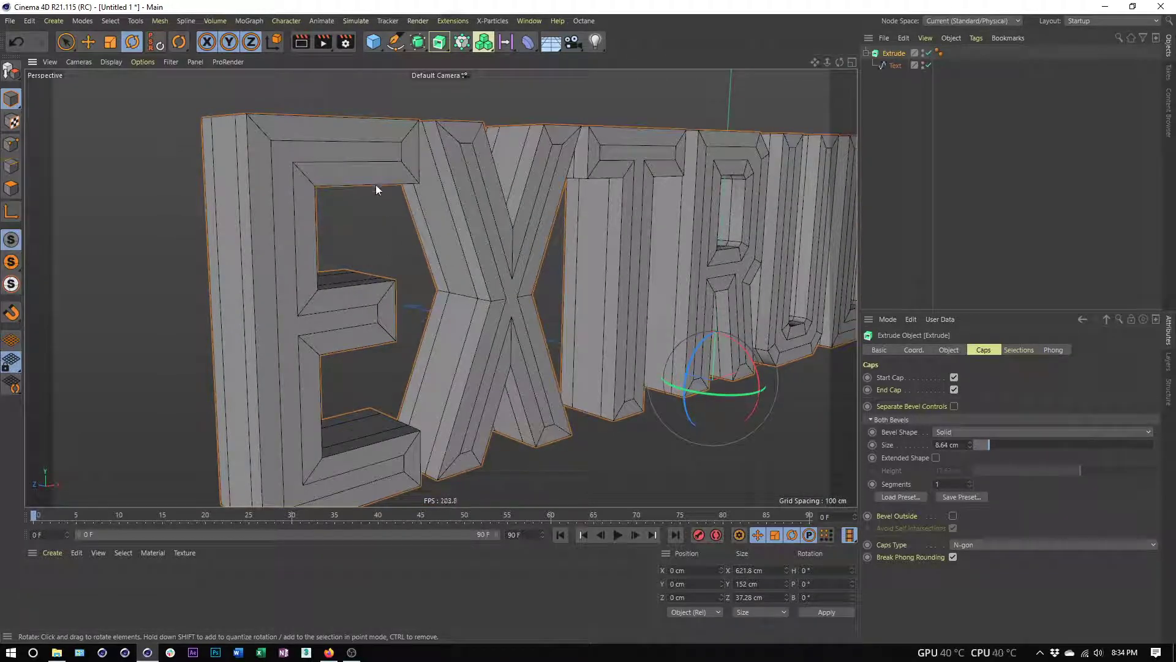
{"action": "left_click_drag", "start_coordinate": [406, 147], "coordinate": [429, 142], "text": "alt"}
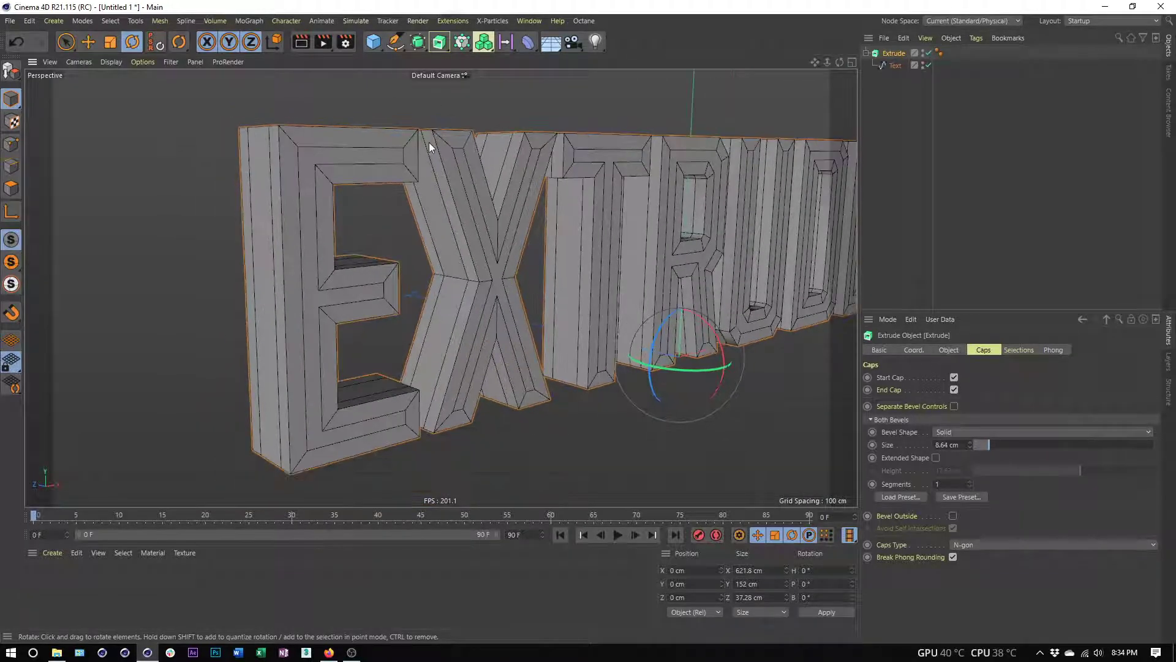
{"action": "left_click", "coordinate": [416, 48]}
Change the bevel shape to Step and inspect the stepped edges on the letters E and X
{"action": "left_click_drag", "start_coordinate": [601, 197], "coordinate": [578, 208], "text": "alt"}
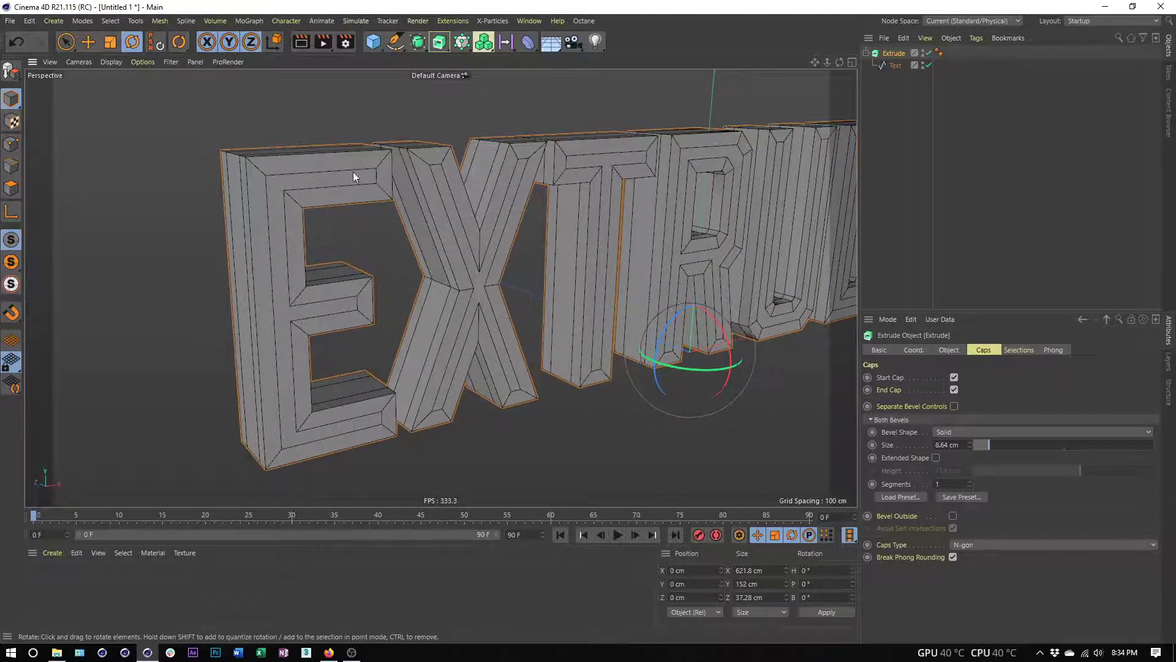
{"action": "left_click_drag", "start_coordinate": [599, 350], "coordinate": [598, 337], "text": "alt"}
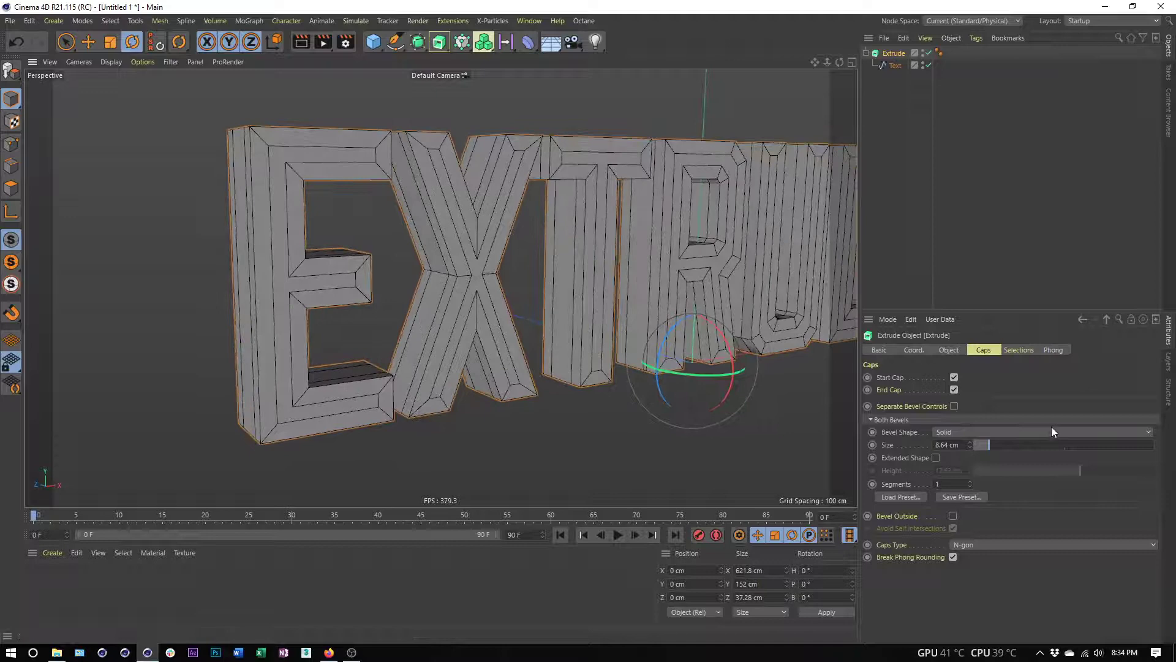
{"action": "left_click", "coordinate": [1027, 428]}
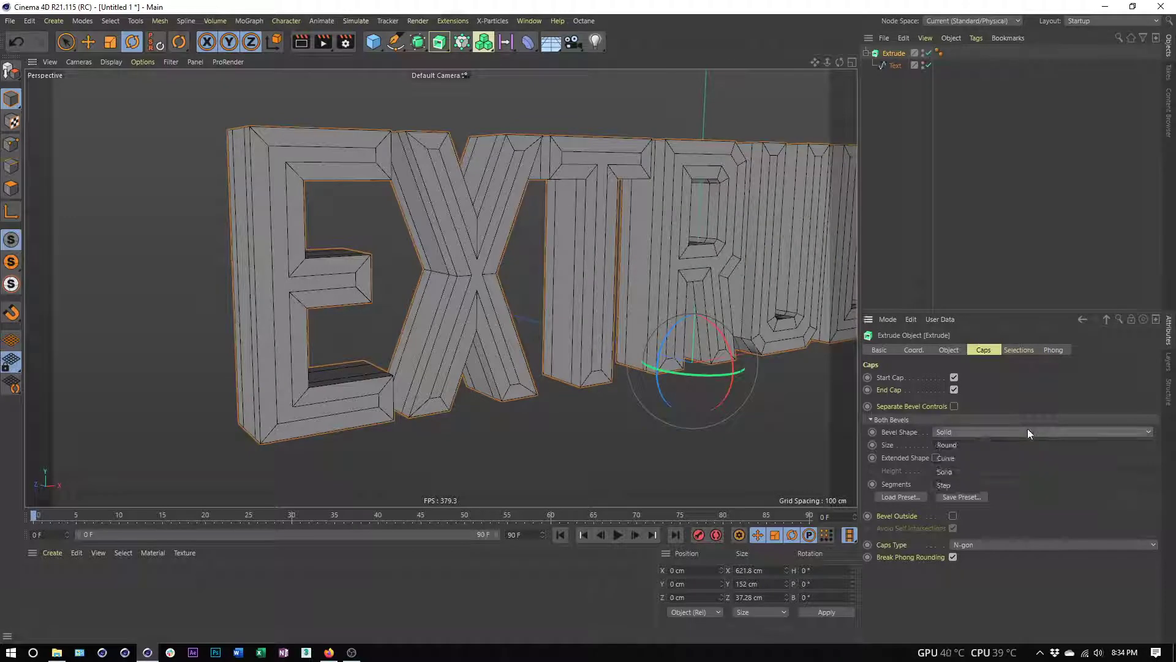
{"action": "left_click", "coordinate": [1010, 487]}
{"action": "left_click_drag", "start_coordinate": [352, 211], "coordinate": [246, 293], "text": "alt"}
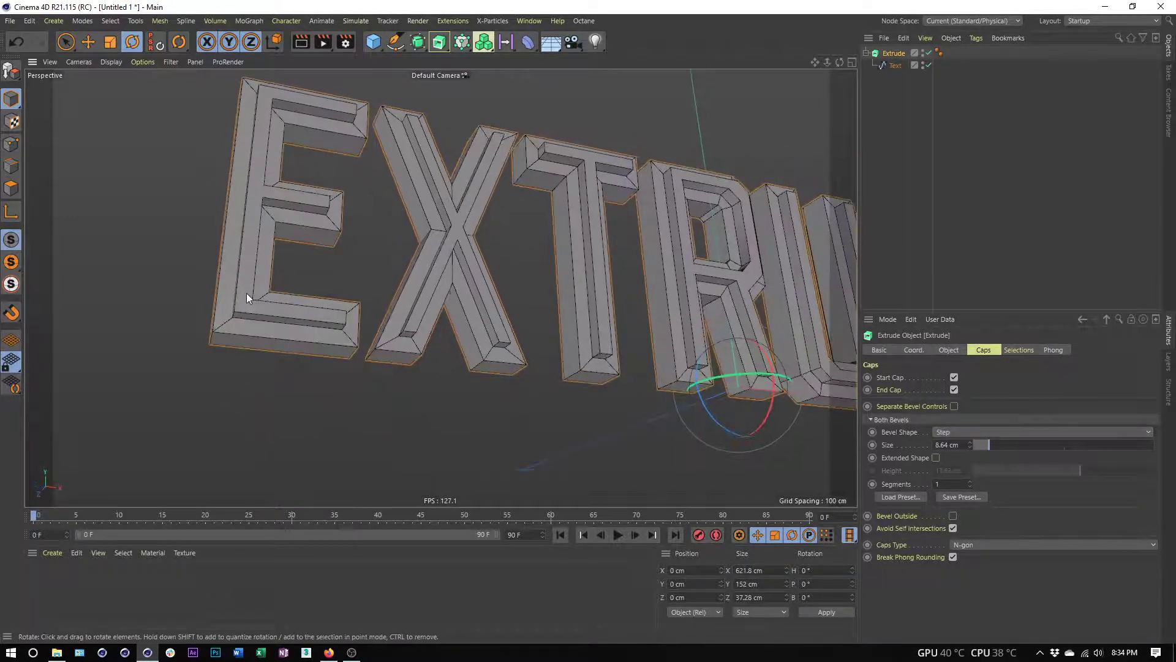
{"action": "right_click_drag", "start_coordinate": [246, 293], "coordinate": [318, 297], "text": "alt"}
{"action": "middle_click_drag", "start_coordinate": [317, 298], "coordinate": [368, 330], "text": "alt"}
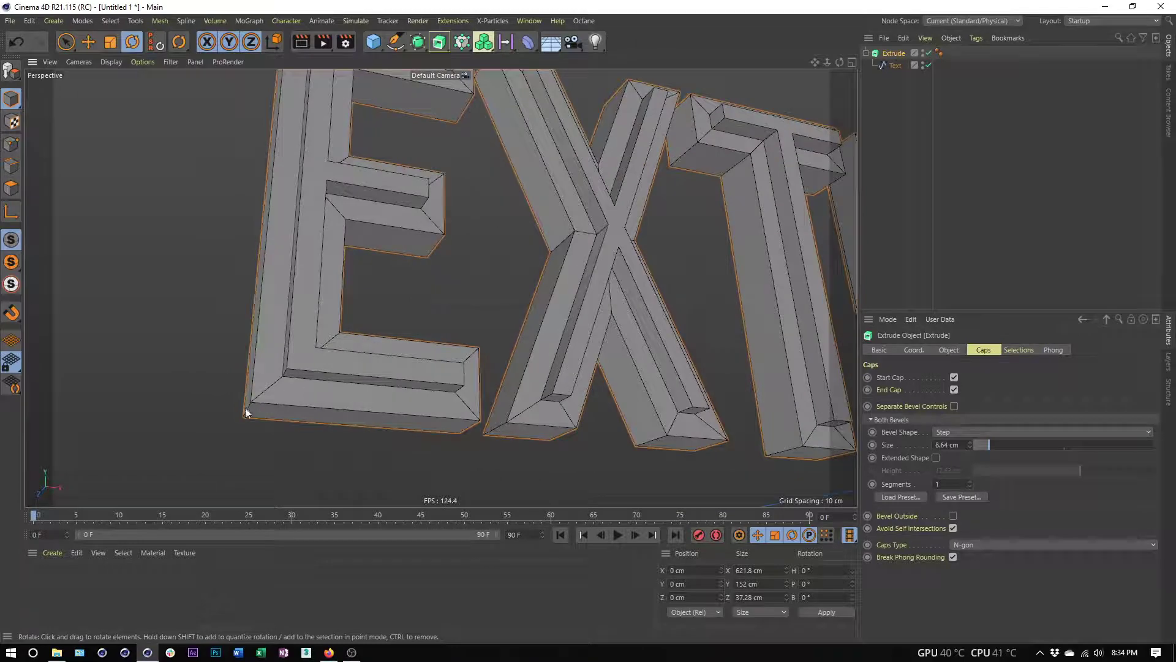
{"action": "left_click_drag", "start_coordinate": [246, 408], "coordinate": [301, 338], "text": "alt"}
{"action": "right_click_drag", "start_coordinate": [333, 406], "coordinate": [312, 417], "text": "alt"}
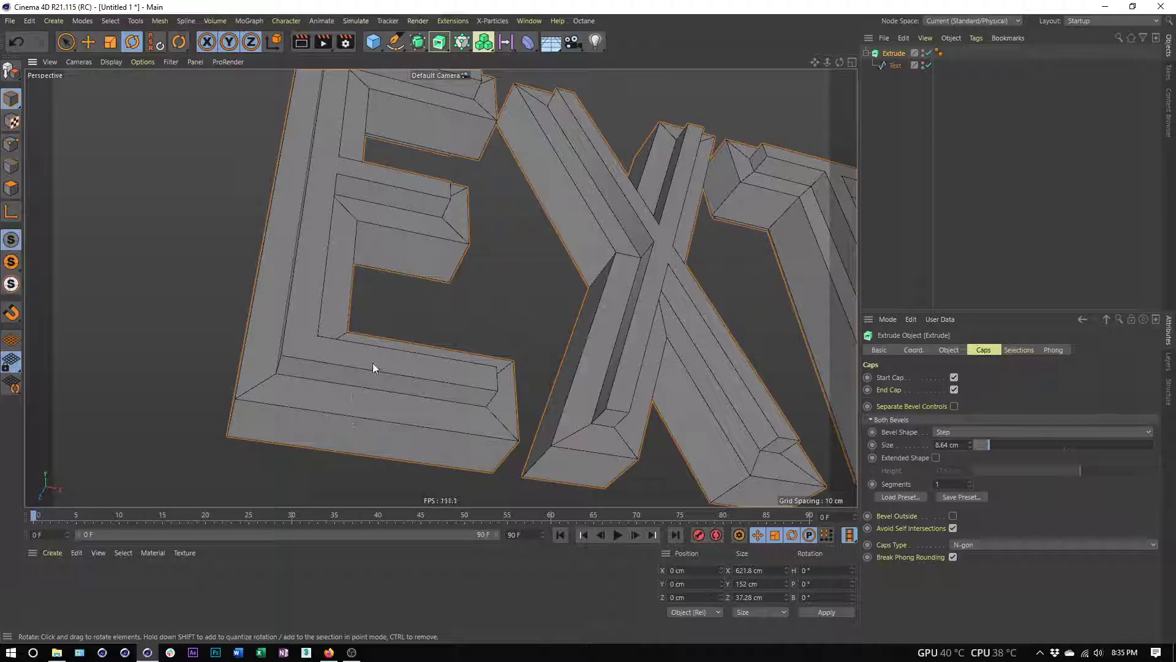
Reduce the Step bevel's size to about 2.88 cm and raise its segments to 4
{"action": "left_click_drag", "start_coordinate": [984, 446], "coordinate": [979, 446]}
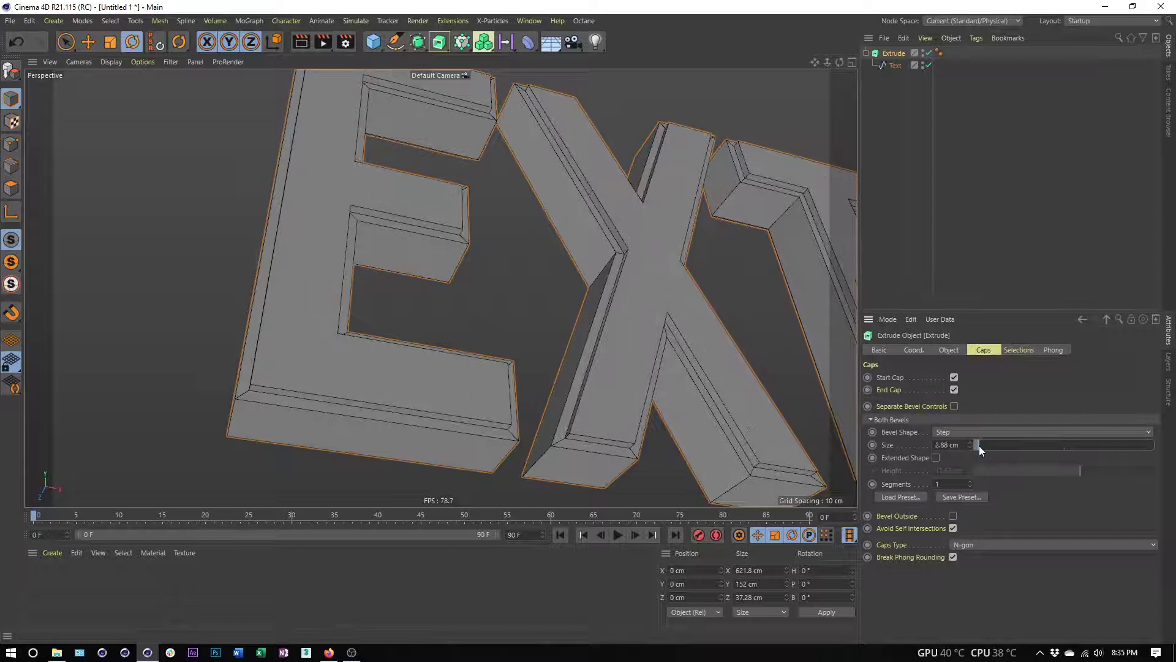
{"action": "left_click", "coordinate": [970, 482]}
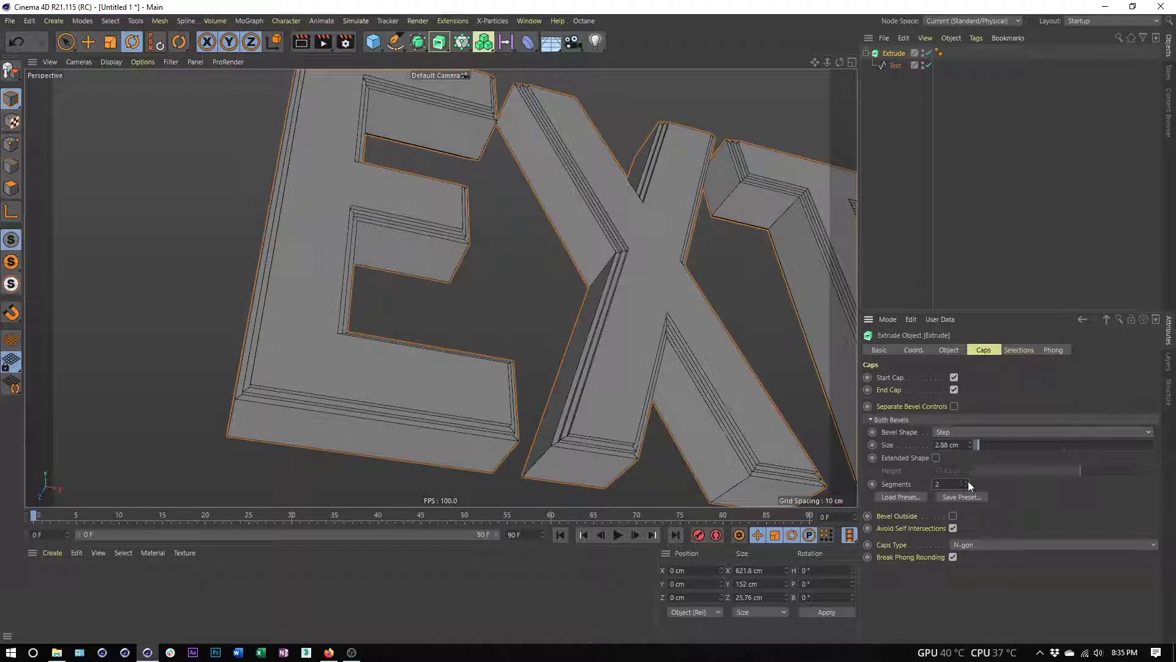
{"action": "scroll", "coordinate": [528, 443], "scroll_direction": "up", "scroll_amount": 6}
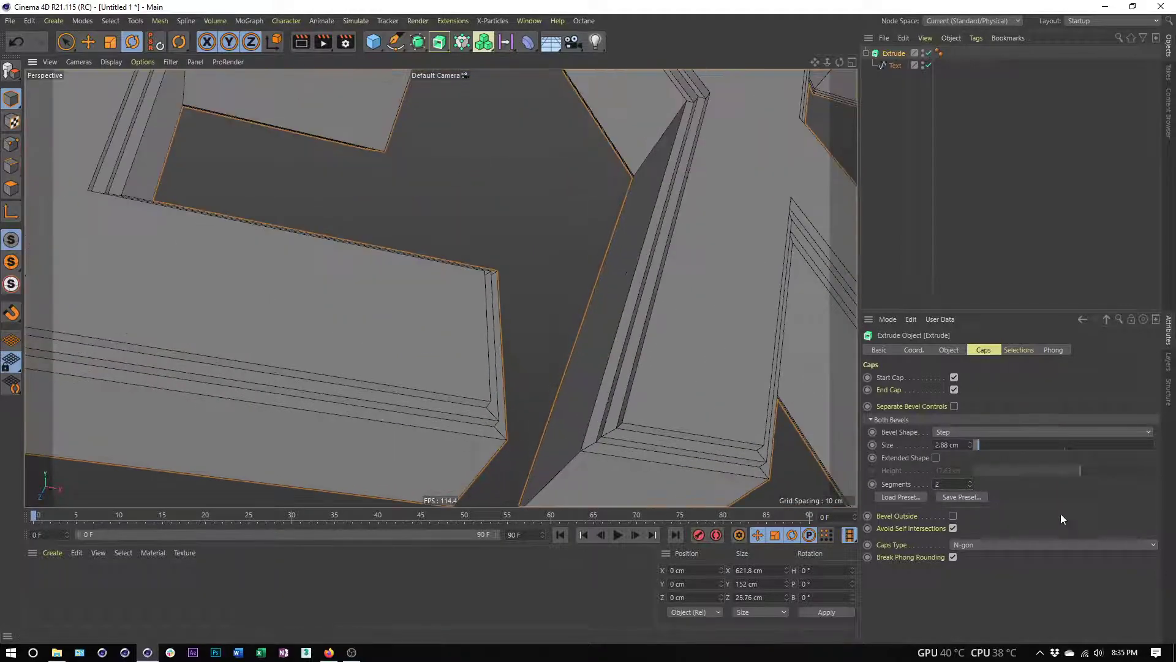
{"action": "left_click", "coordinate": [970, 482]}
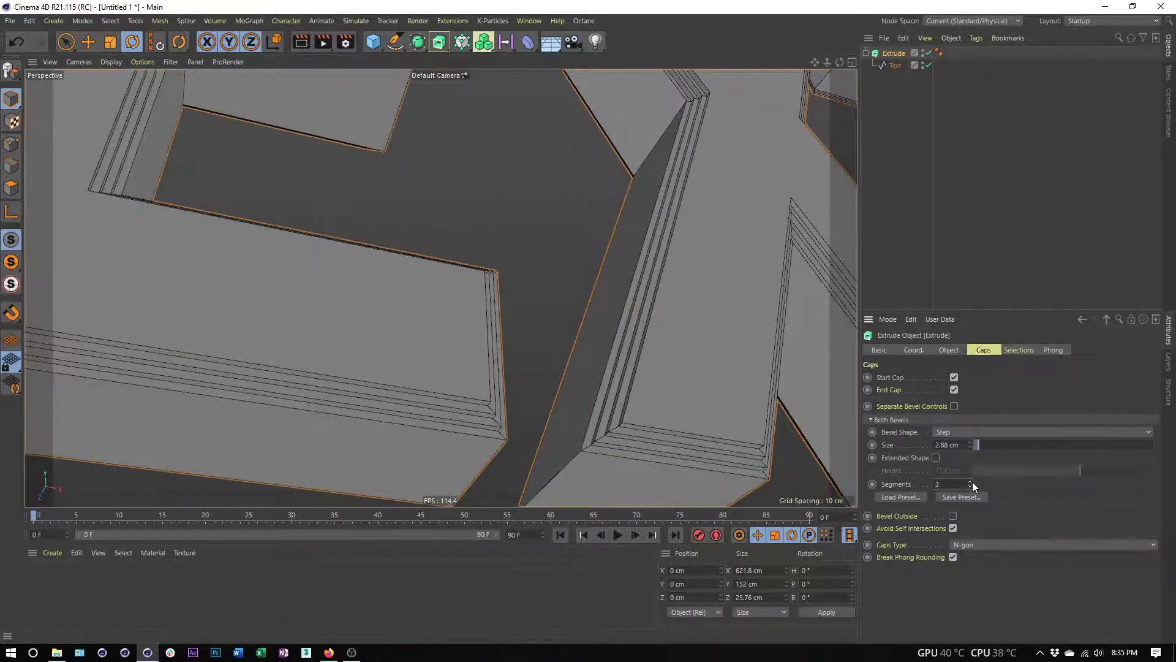
{"action": "left_click", "coordinate": [970, 481]}
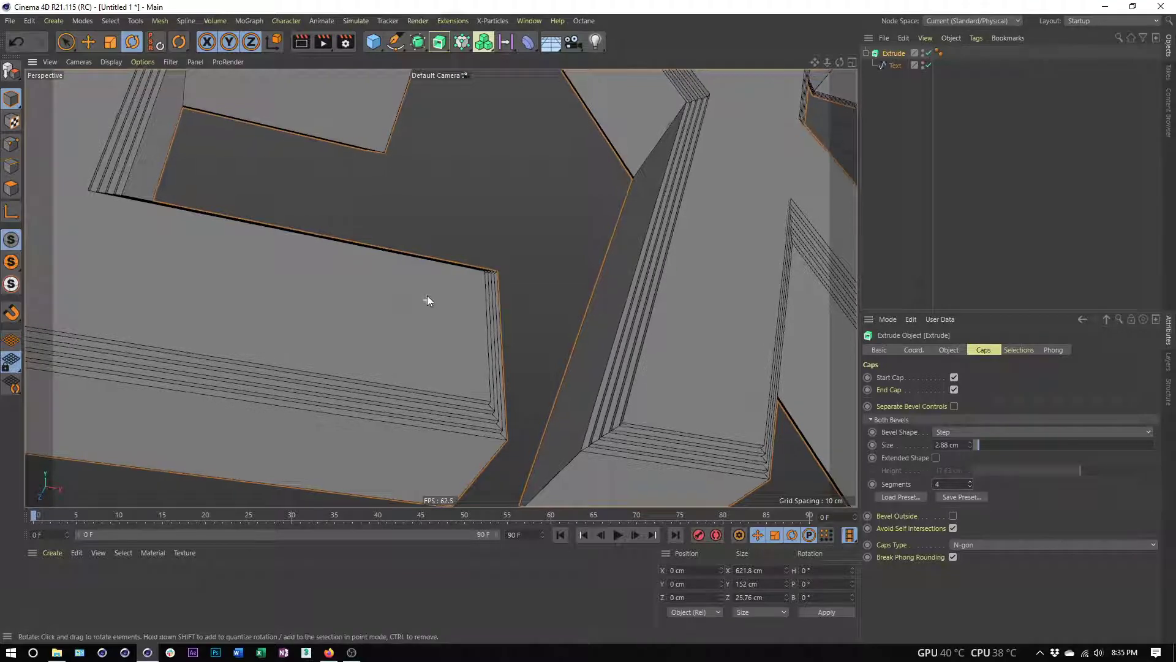
Examine the stepped bevel up close on the letters E and X, and locate the Bevel deformer among the available deformers
{"action": "left_click_drag", "start_coordinate": [428, 296], "coordinate": [523, 403], "text": "alt"}
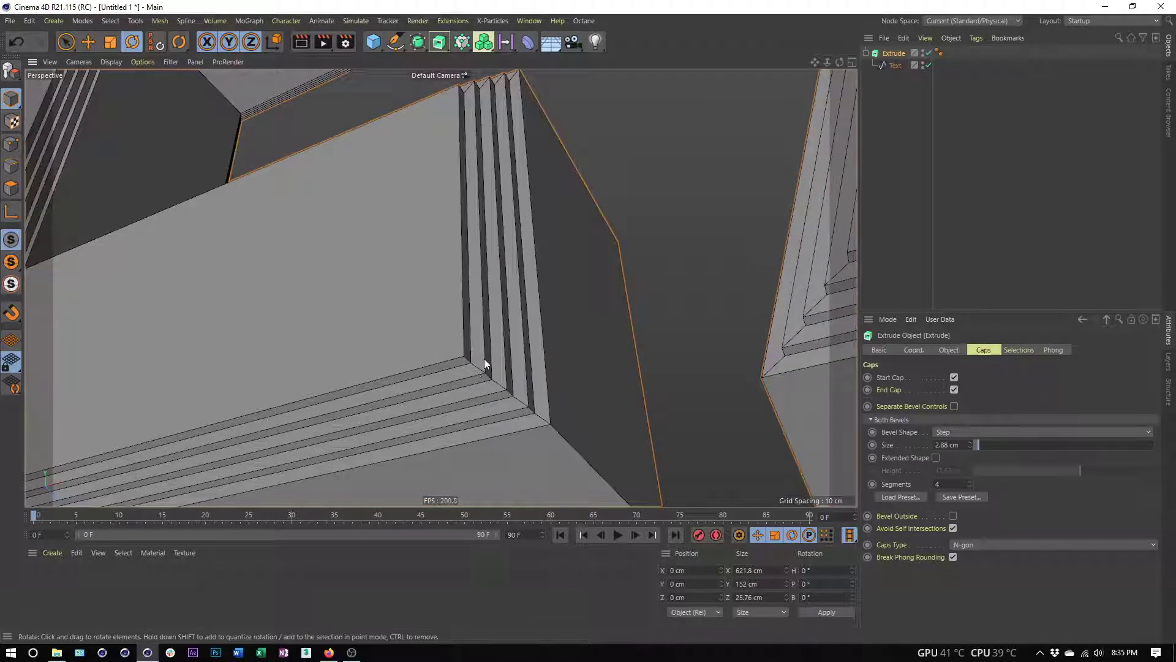
{"action": "left_click_drag", "start_coordinate": [426, 306], "coordinate": [483, 333], "text": "alt"}
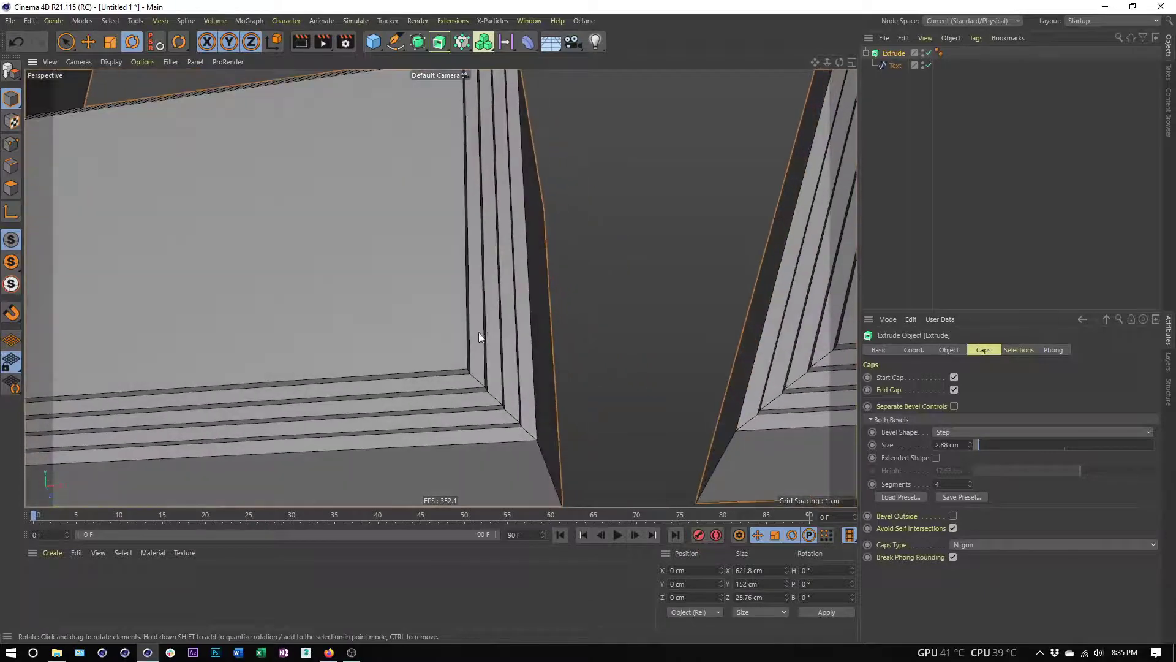
{"action": "right_click_drag", "start_coordinate": [486, 332], "coordinate": [421, 319], "text": "alt"}
{"action": "scroll", "coordinate": [421, 325], "scroll_direction": "down", "scroll_amount": 3}
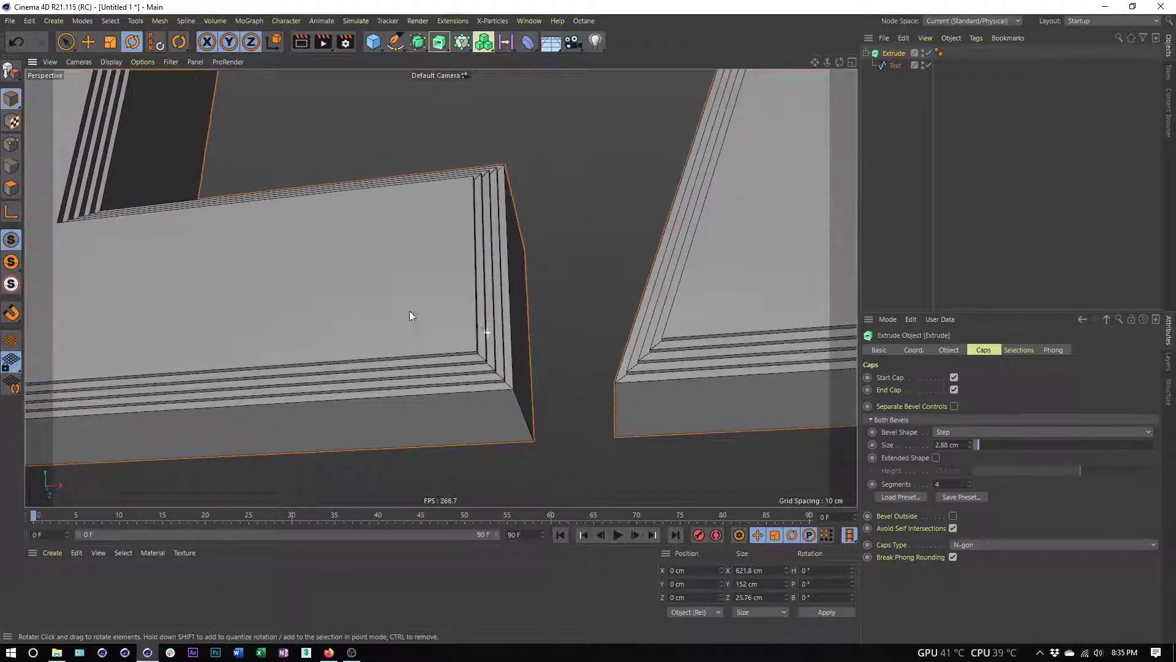
{"action": "left_click", "coordinate": [528, 42]}
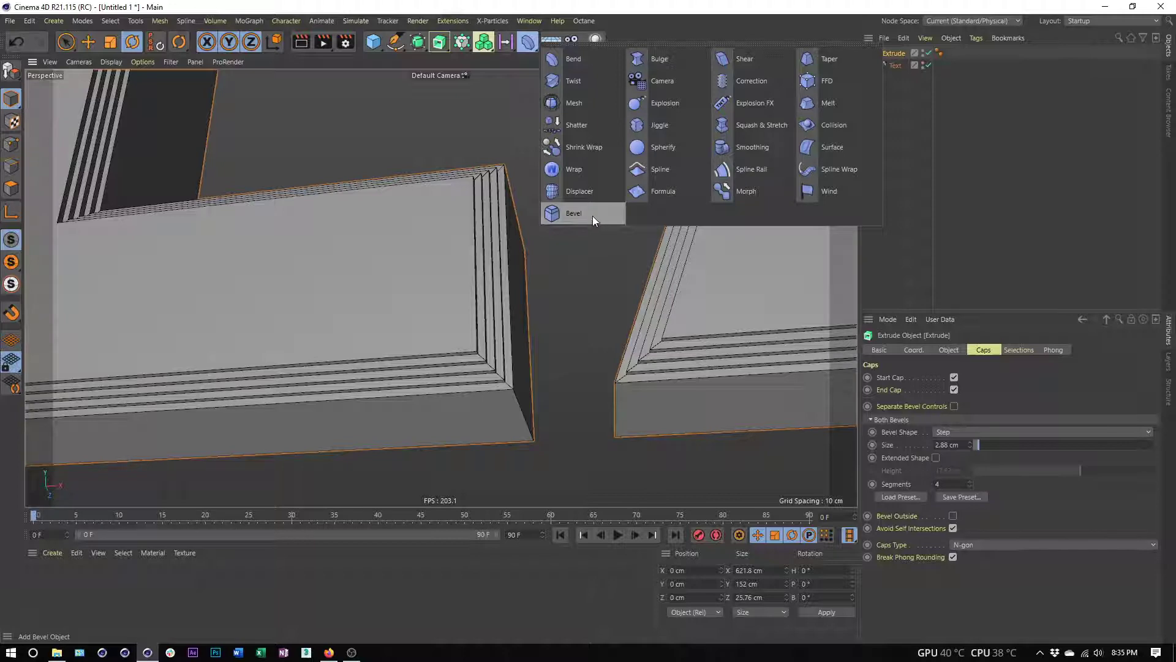
{"action": "left_click", "coordinate": [665, 377]}
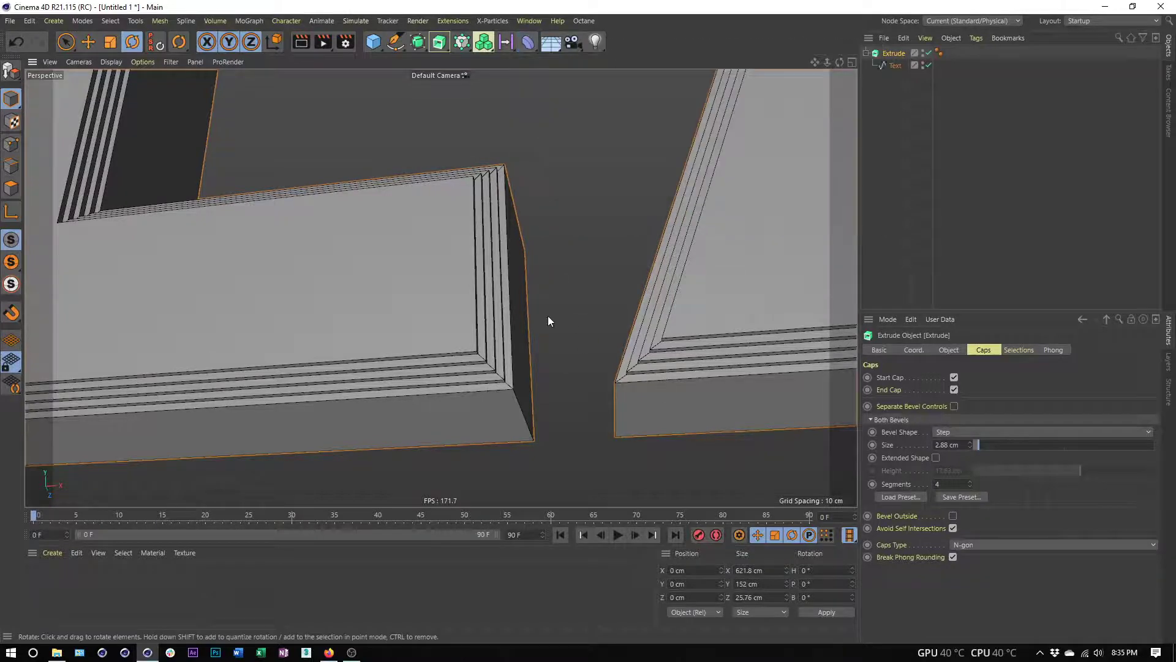
{"action": "left_click_drag", "start_coordinate": [439, 287], "coordinate": [609, 348], "text": "alt"}
{"action": "right_click_drag", "start_coordinate": [599, 340], "coordinate": [513, 339], "text": "alt"}
{"action": "left_click_drag", "start_coordinate": [599, 340], "coordinate": [548, 255], "text": "alt"}
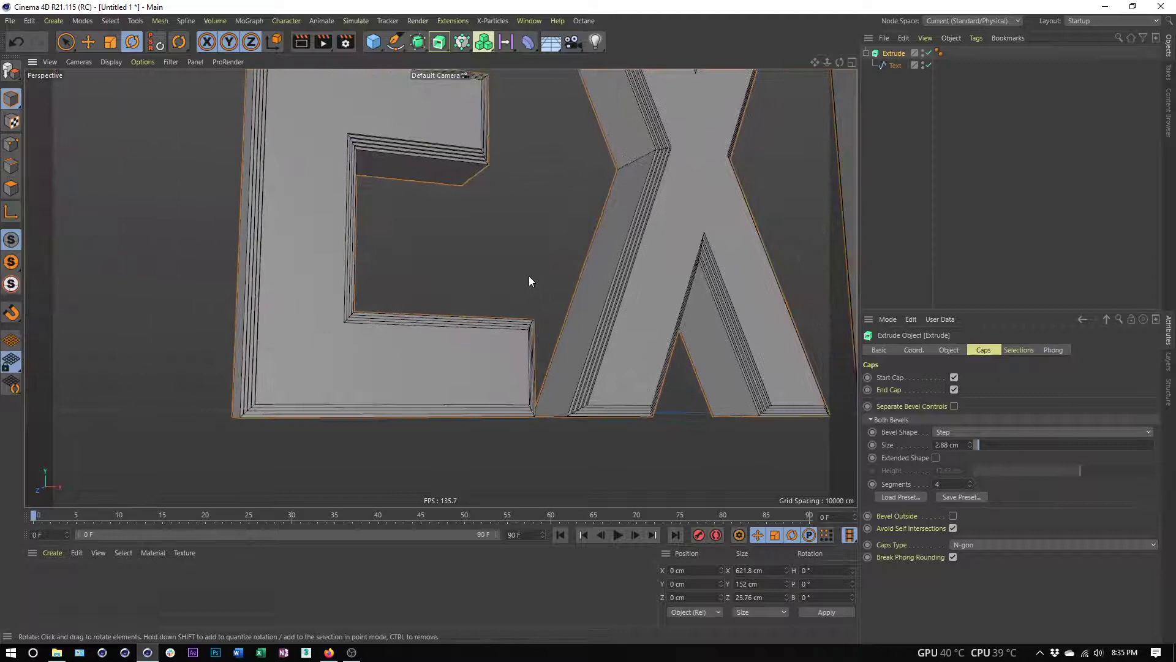
{"action": "left_click_drag", "start_coordinate": [529, 282], "coordinate": [600, 294], "text": "alt"}
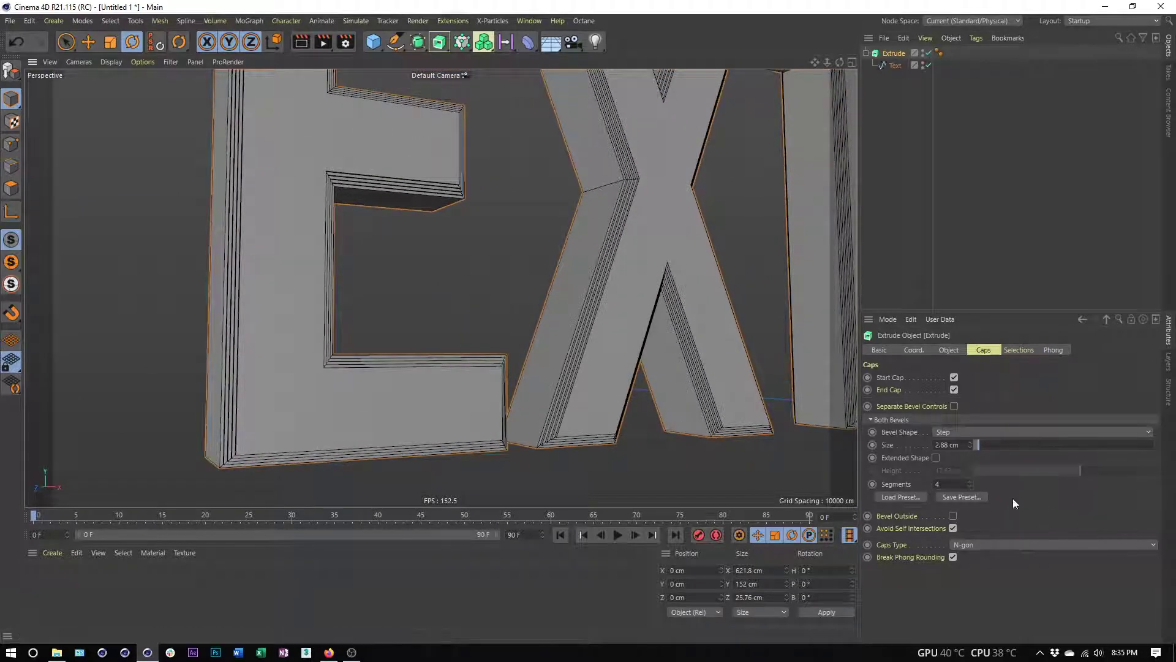
Load the Four Steps - Rounded bevel preset and inspect its rounded steps at the letter E's lower corner
{"action": "left_click", "coordinate": [908, 498]}
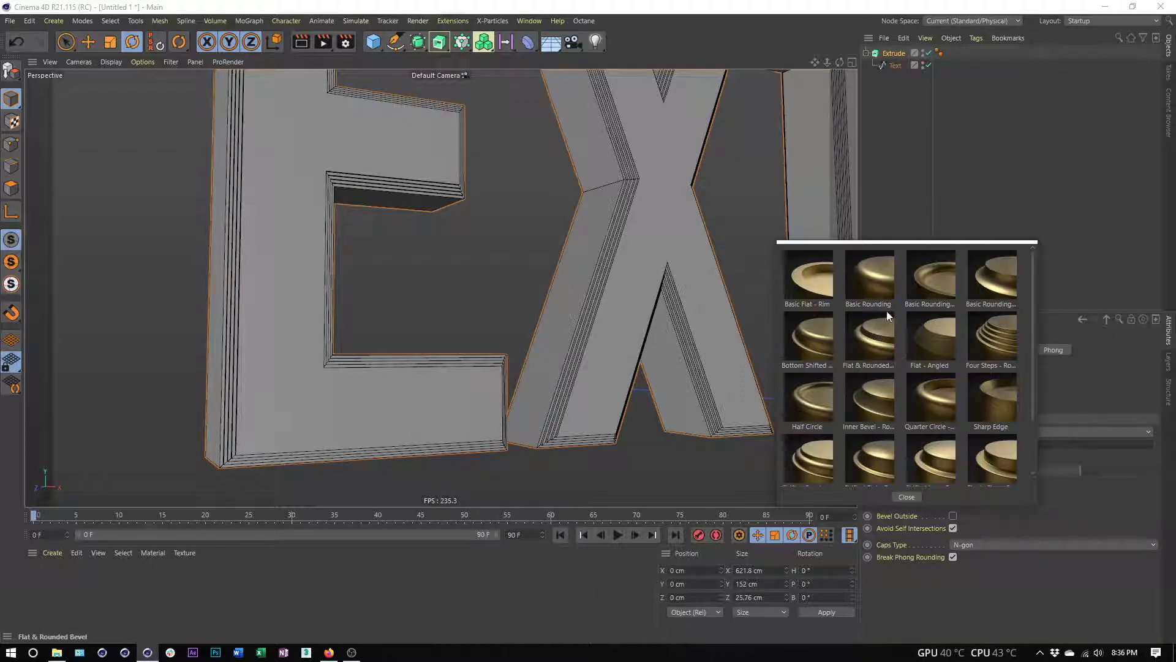
{"action": "left_click", "coordinate": [1004, 340]}
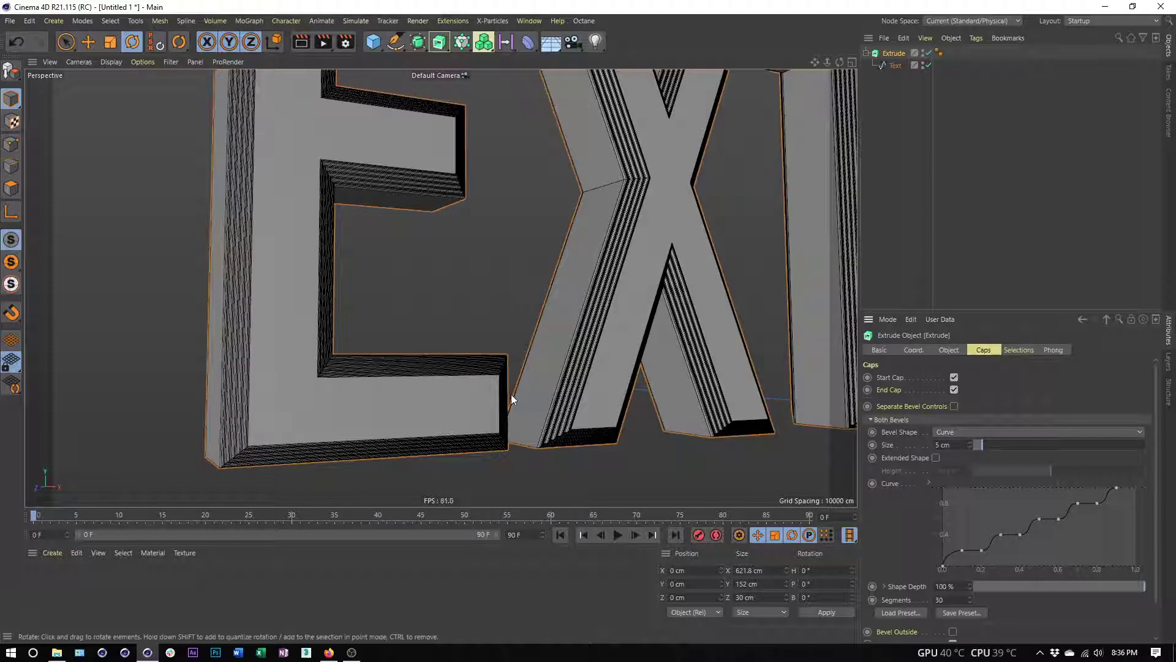
{"action": "scroll", "coordinate": [516, 457], "scroll_direction": "up", "scroll_amount": 5}
{"action": "left_click_drag", "start_coordinate": [479, 439], "coordinate": [458, 350], "text": "alt"}
{"action": "right_click_drag", "start_coordinate": [466, 409], "coordinate": [566, 381], "text": "alt"}
{"action": "left_click_drag", "start_coordinate": [565, 380], "coordinate": [529, 349], "text": "alt"}
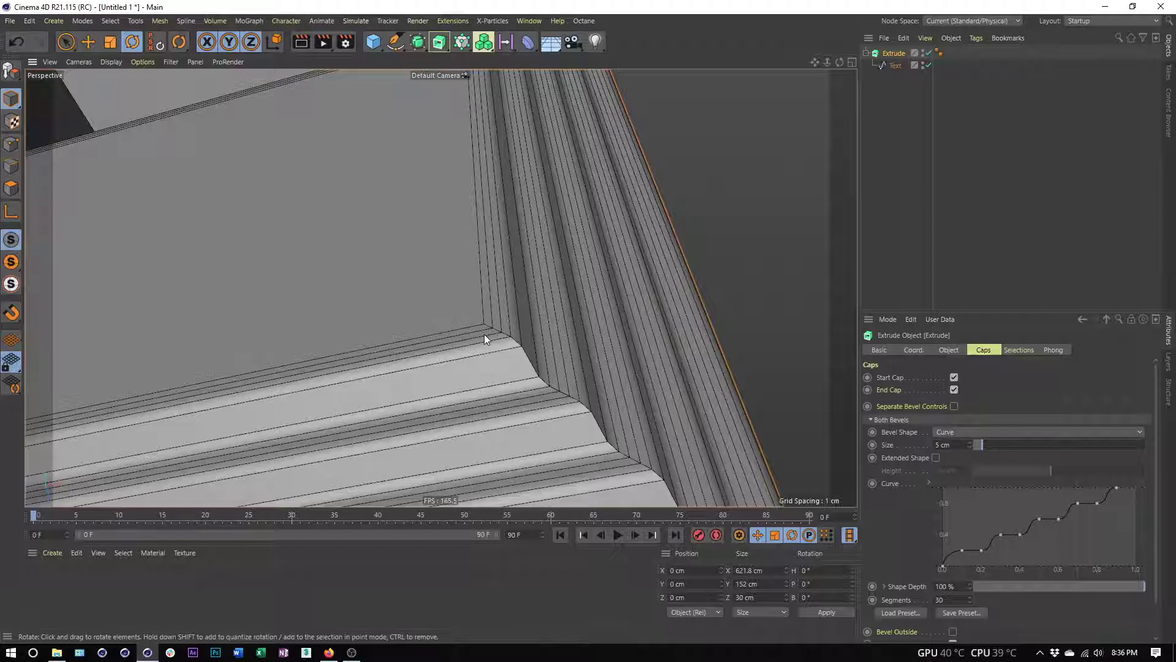
{"action": "right_click_drag", "start_coordinate": [535, 344], "coordinate": [374, 352], "text": "alt"}
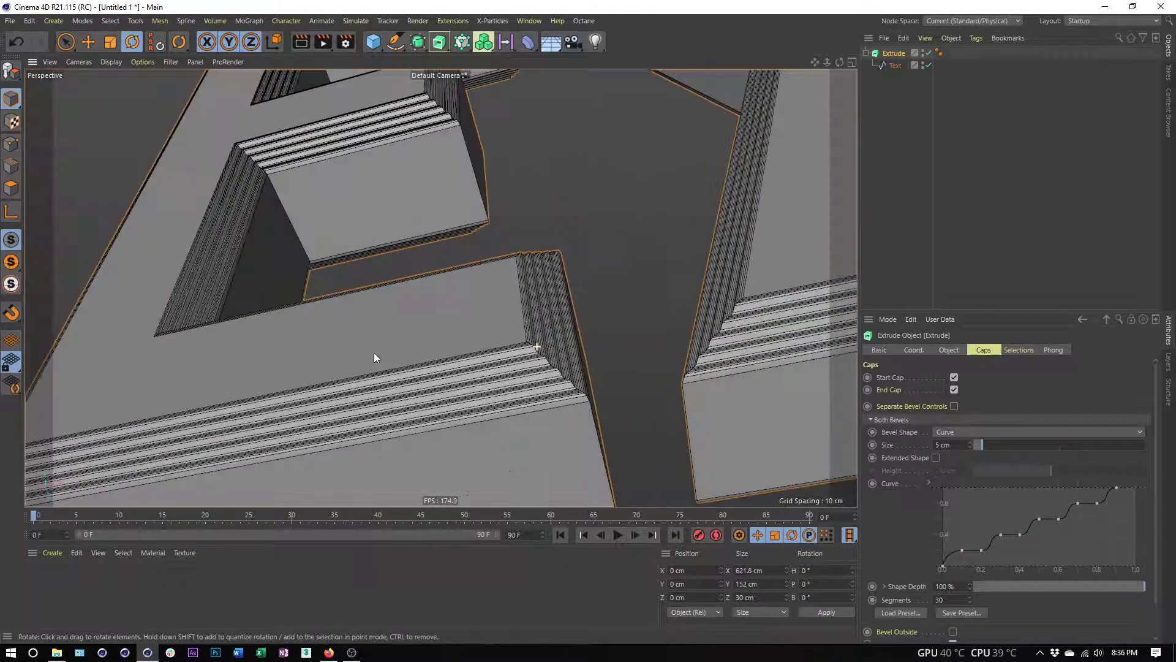
{"action": "left_click_drag", "start_coordinate": [429, 340], "coordinate": [469, 319], "text": "alt"}
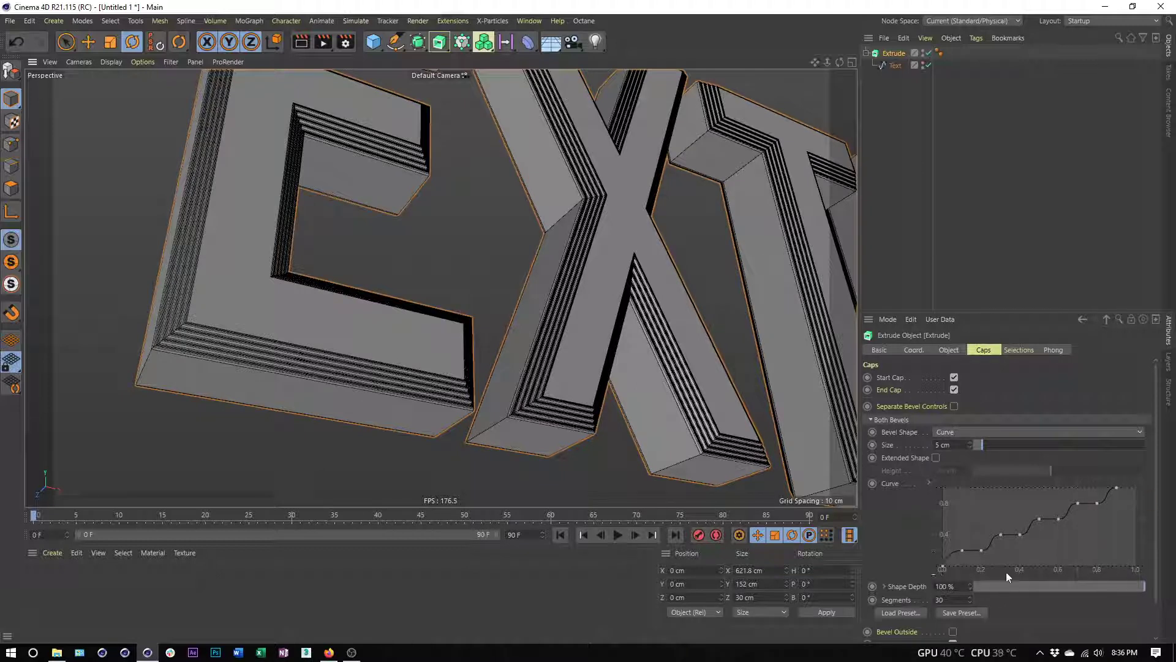
Remove the middle points of the bevel curve, reshape it into a sharp step followed by a straight slope, and inspect the letter edges
{"action": "left_click_drag", "start_coordinate": [990, 499], "coordinate": [1064, 547]}
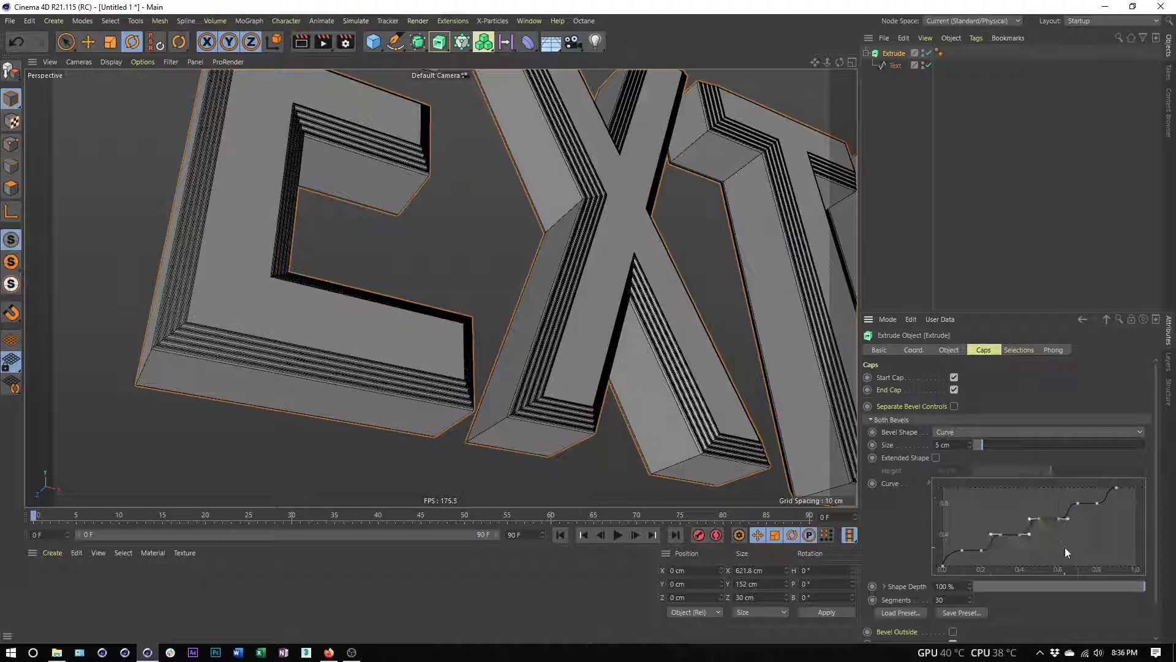
{"action": "key", "text": "Delete"}
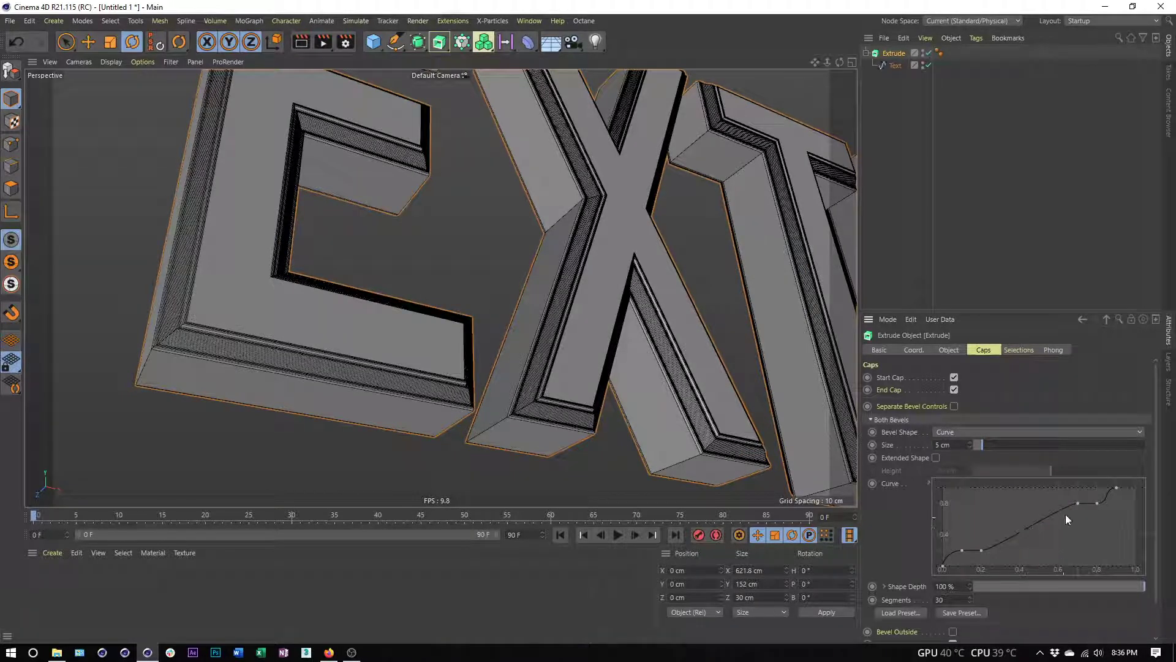
{"action": "left_click_drag", "start_coordinate": [1052, 493], "coordinate": [988, 531]}
{"action": "left_click_drag", "start_coordinate": [540, 399], "coordinate": [412, 373], "text": "alt"}
{"action": "right_click_drag", "start_coordinate": [412, 371], "coordinate": [532, 366], "text": "alt"}
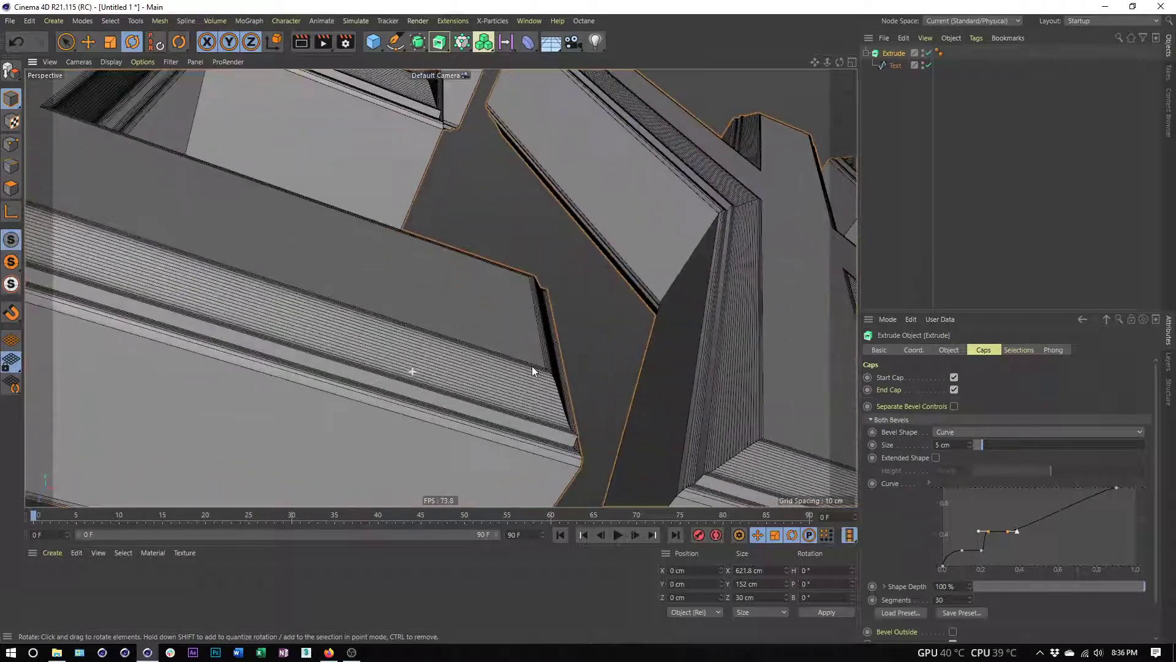
{"action": "left_click_drag", "start_coordinate": [531, 365], "coordinate": [570, 328], "text": "alt"}
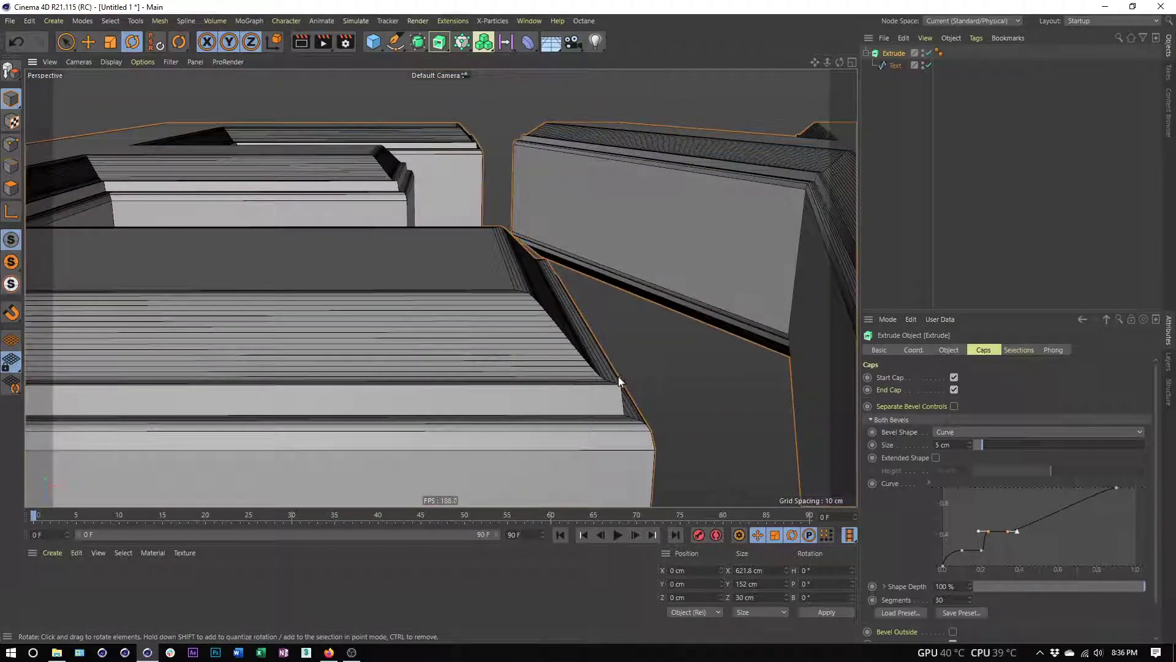
Extend the tangent of the bevel curve's end point to round off the upper slope, and inspect the softened edge
{"action": "left_click", "coordinate": [1116, 488]}
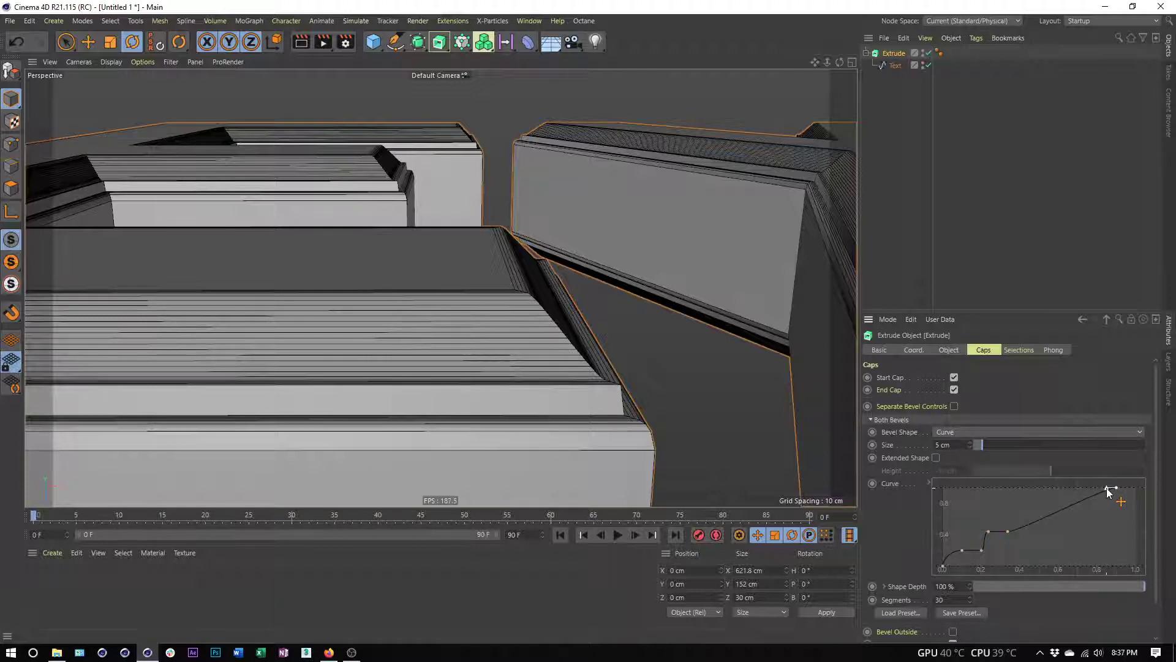
{"action": "left_click_drag", "start_coordinate": [1106, 488], "coordinate": [1079, 487]}
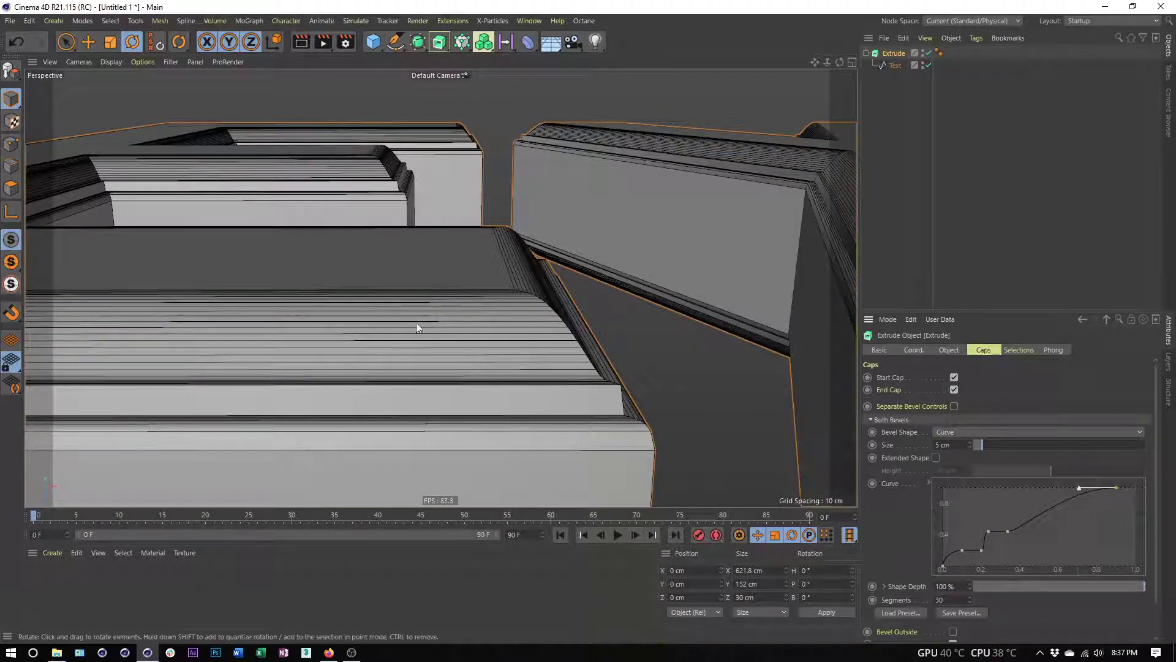
{"action": "left_click_drag", "start_coordinate": [474, 293], "coordinate": [613, 383], "text": "alt"}
{"action": "scroll", "coordinate": [565, 345], "scroll_direction": "down", "scroll_amount": 6}
Load the Quarter Circle bevel preset and inspect the letters
{"action": "left_click", "coordinate": [906, 612]}
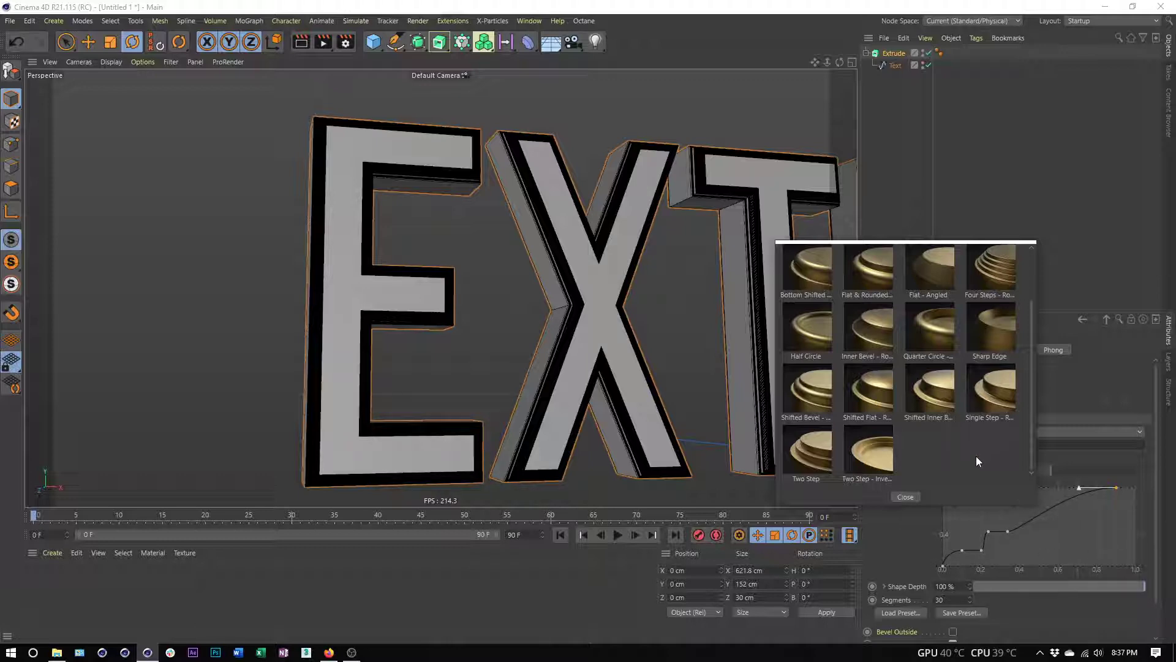
{"action": "double_click", "coordinate": [933, 340]}
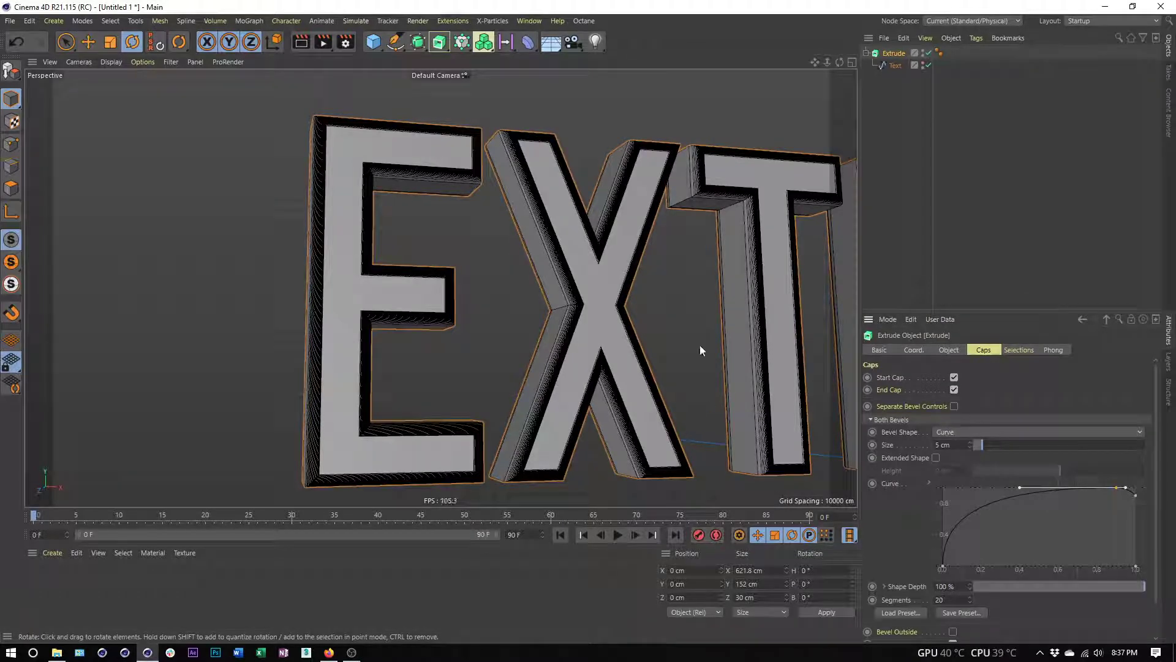
{"action": "middle_click_drag", "start_coordinate": [656, 323], "coordinate": [627, 319], "text": "alt"}
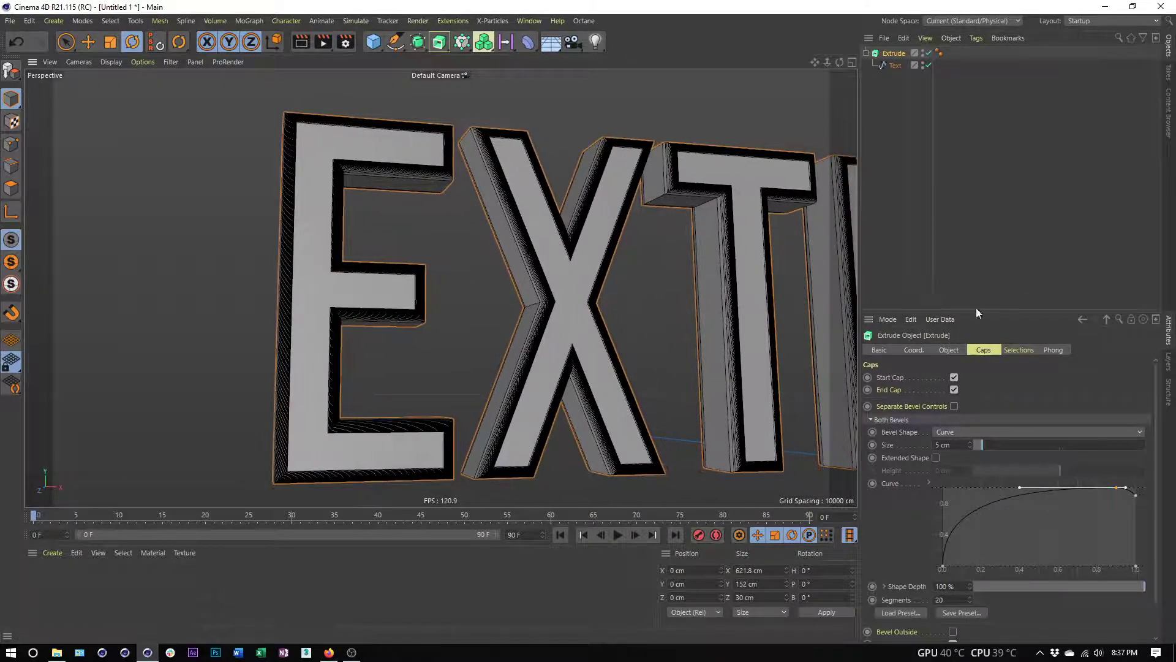
Show the Extrude object's polygon and edge selection options, and display the viewport in Gouraud Shading
{"action": "left_click", "coordinate": [1005, 352]}
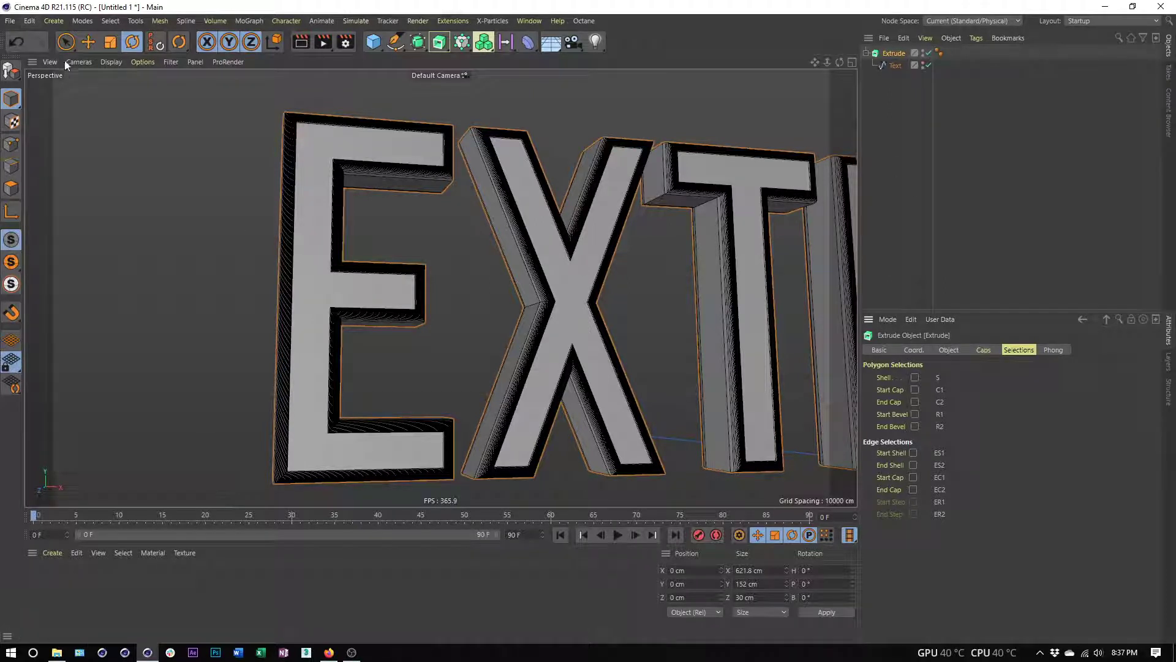
{"action": "left_click", "coordinate": [112, 60]}
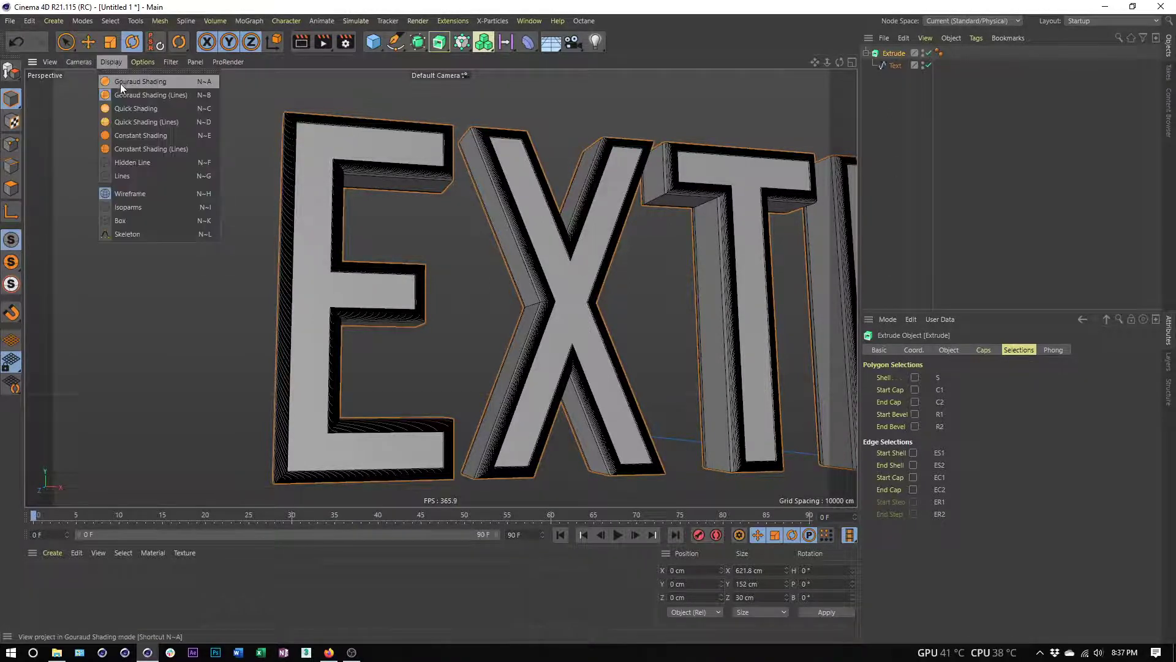
{"action": "left_click", "coordinate": [120, 83]}
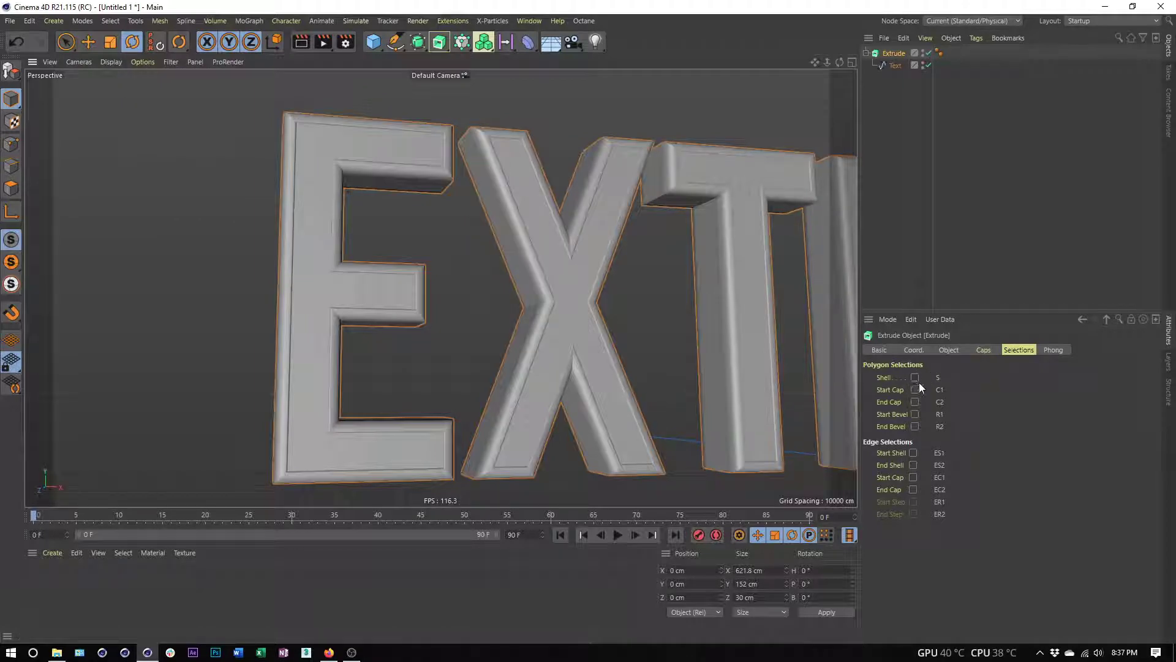
Enable the Start Bevel and Shell polygon selections on the Extrude object and check their selection tags
{"action": "left_click", "coordinate": [914, 415]}
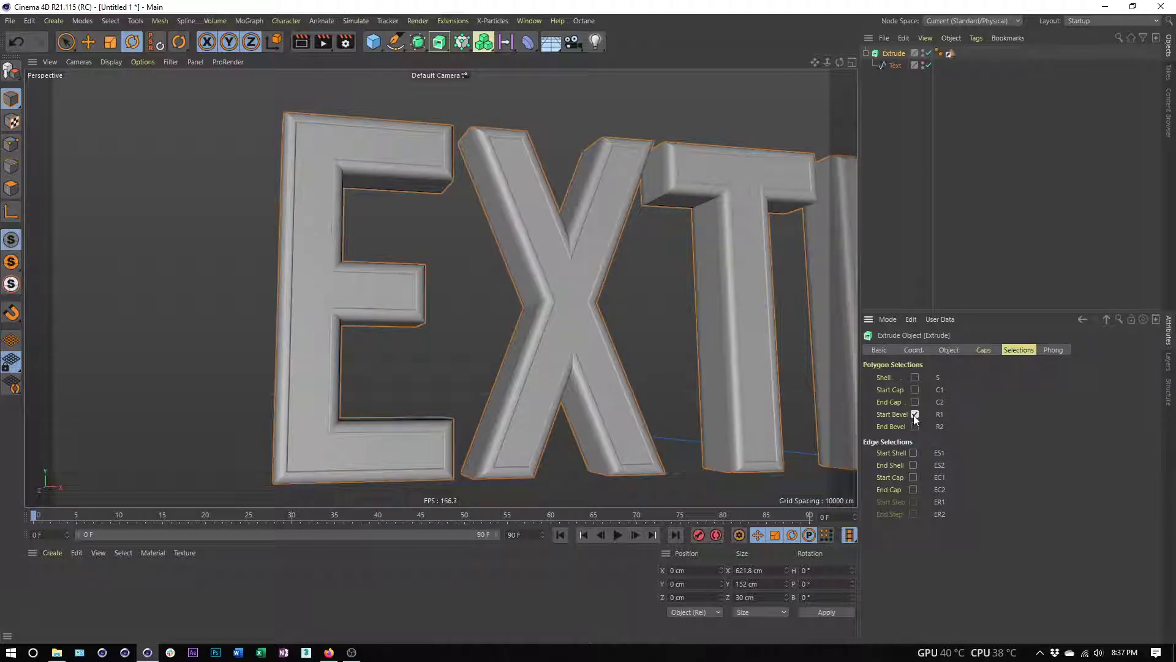
{"action": "left_click", "coordinate": [915, 377]}
{"action": "left_click", "coordinate": [950, 54]}
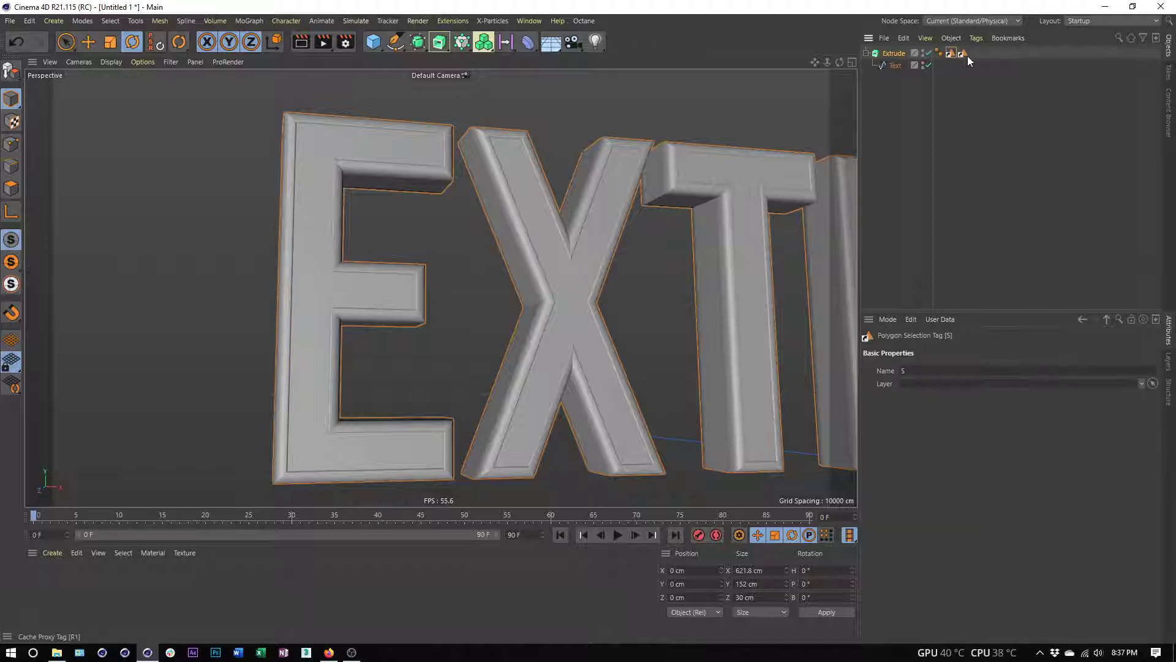
{"action": "left_click", "coordinate": [964, 54]}
Create two Uber materials, one dark grey and one turquoise with hue 187° and saturation 78%
{"action": "double_click", "coordinate": [50, 582]}
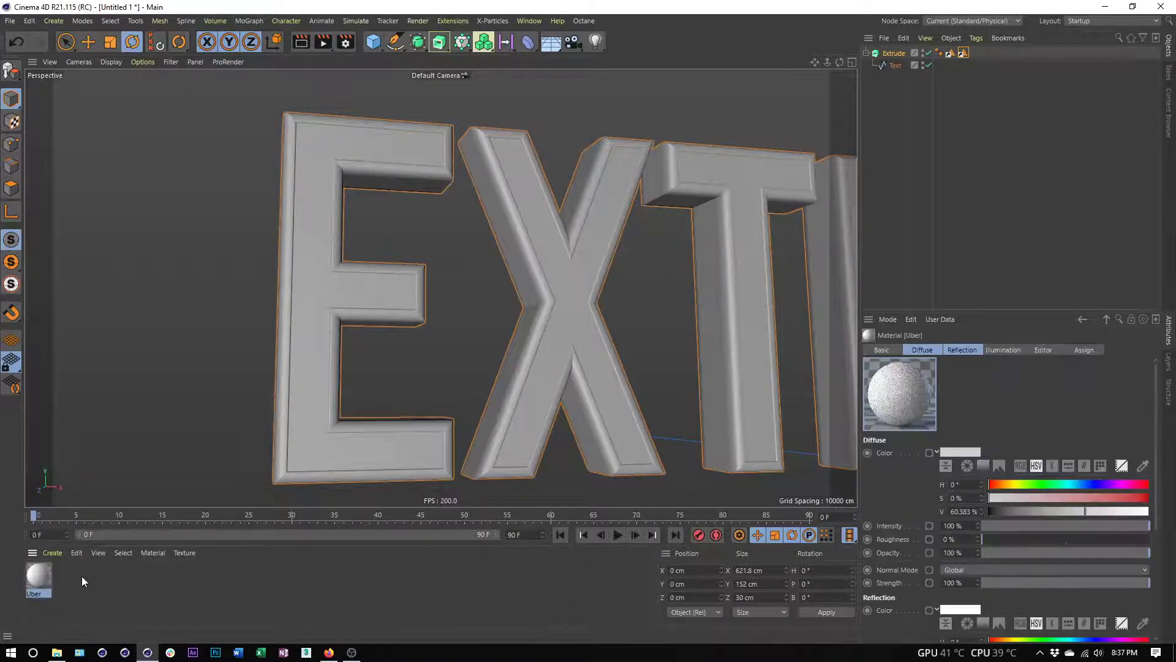
{"action": "double_click", "coordinate": [82, 576]}
{"action": "left_click_drag", "start_coordinate": [1065, 509], "coordinate": [1111, 499]}
{"action": "left_click", "coordinate": [69, 576]}
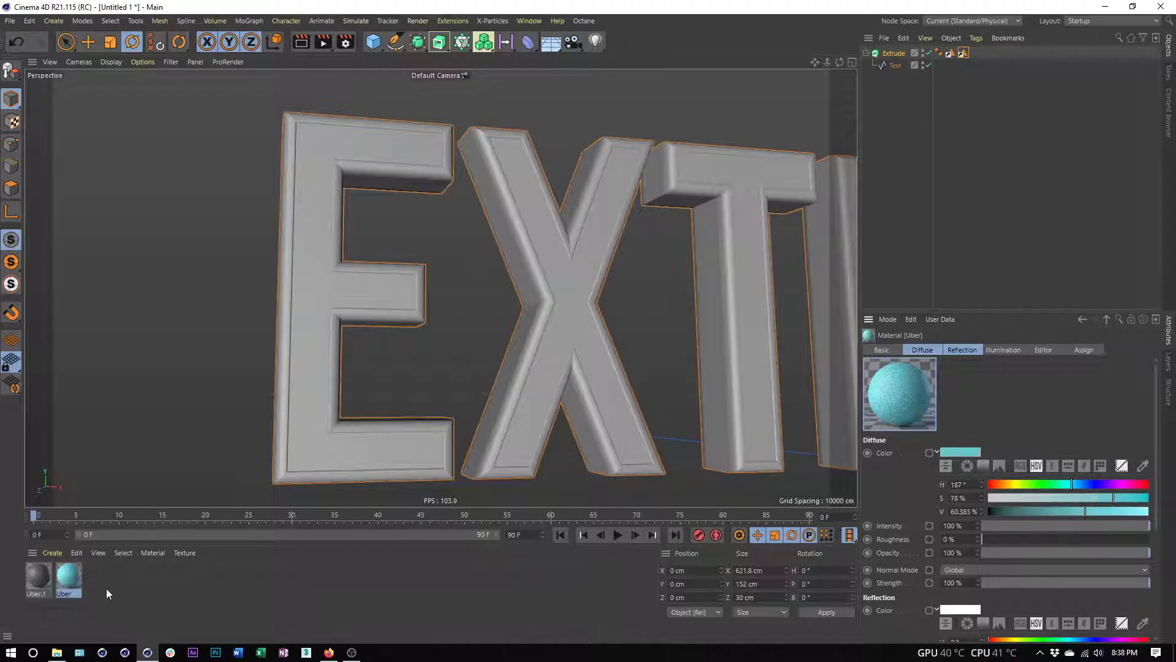
Apply both the dark grey and the turquoise material to the Extrude object
{"action": "left_click", "coordinate": [40, 585], "text": "shift"}
{"action": "left_click_drag", "start_coordinate": [40, 584], "coordinate": [895, 54]}
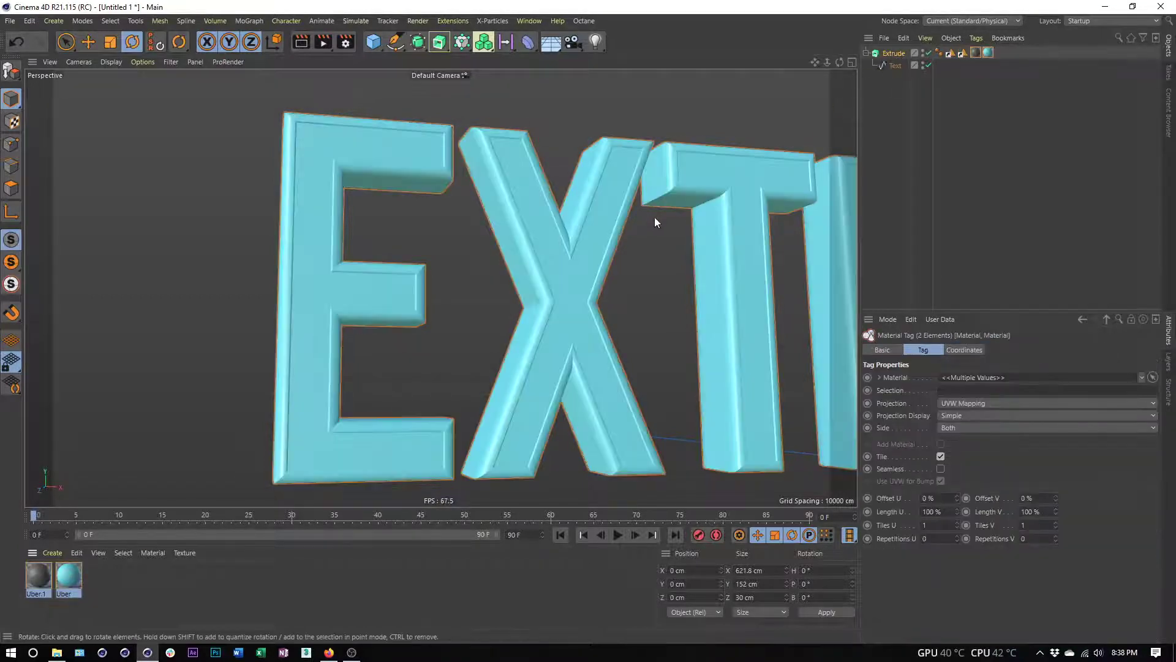
{"action": "left_click_drag", "start_coordinate": [592, 212], "coordinate": [617, 231], "text": "alt"}
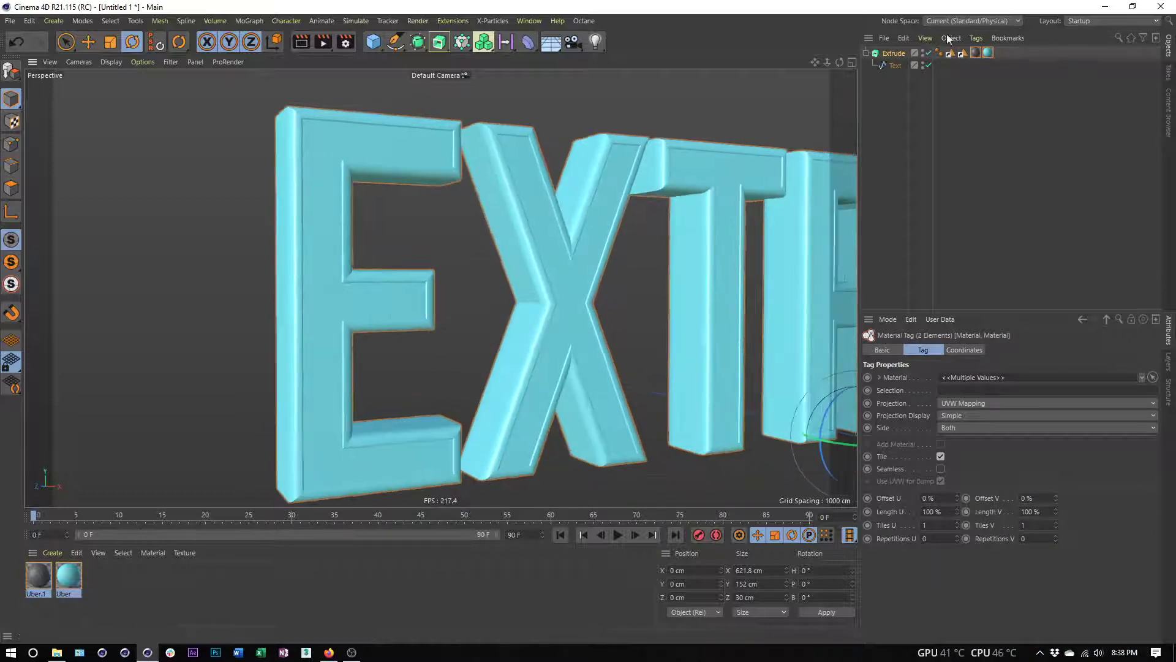
Restrict the turquoise material to the start bevel by assigning the R1 selection to its material tag
{"action": "left_click", "coordinate": [989, 52]}
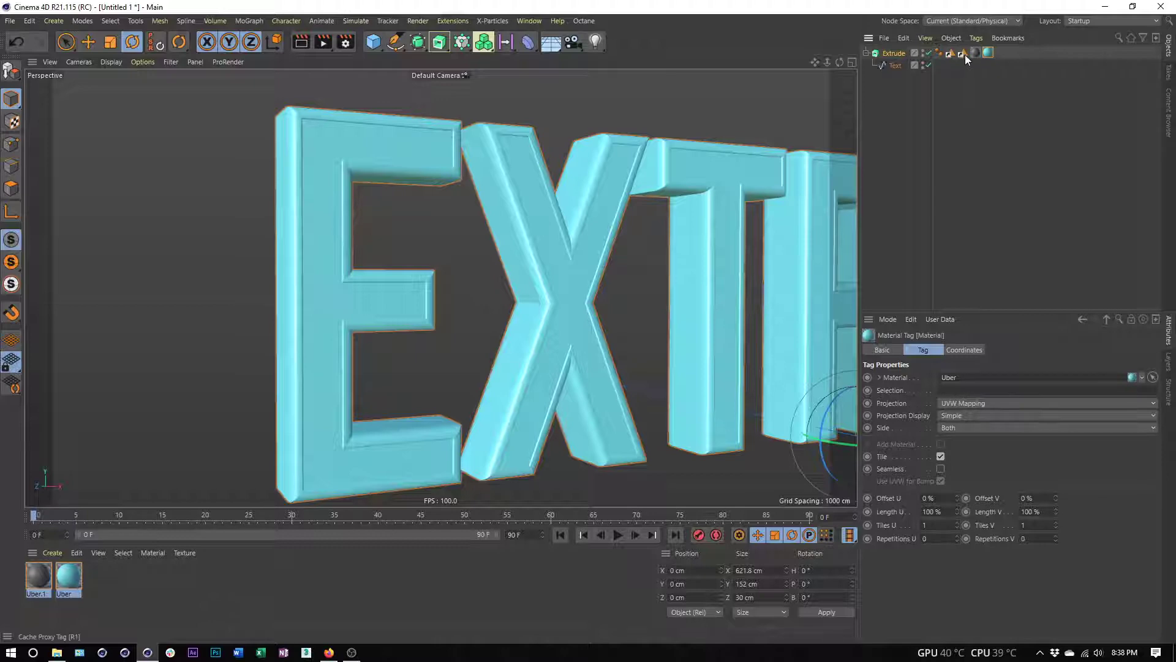
{"action": "left_click_drag", "start_coordinate": [963, 52], "coordinate": [971, 390]}
{"action": "left_click_drag", "start_coordinate": [729, 316], "coordinate": [704, 258], "text": "alt"}
Assign the shell selection S to the dark grey material's tag and inspect the letter edges up close
{"action": "left_click", "coordinate": [975, 52]}
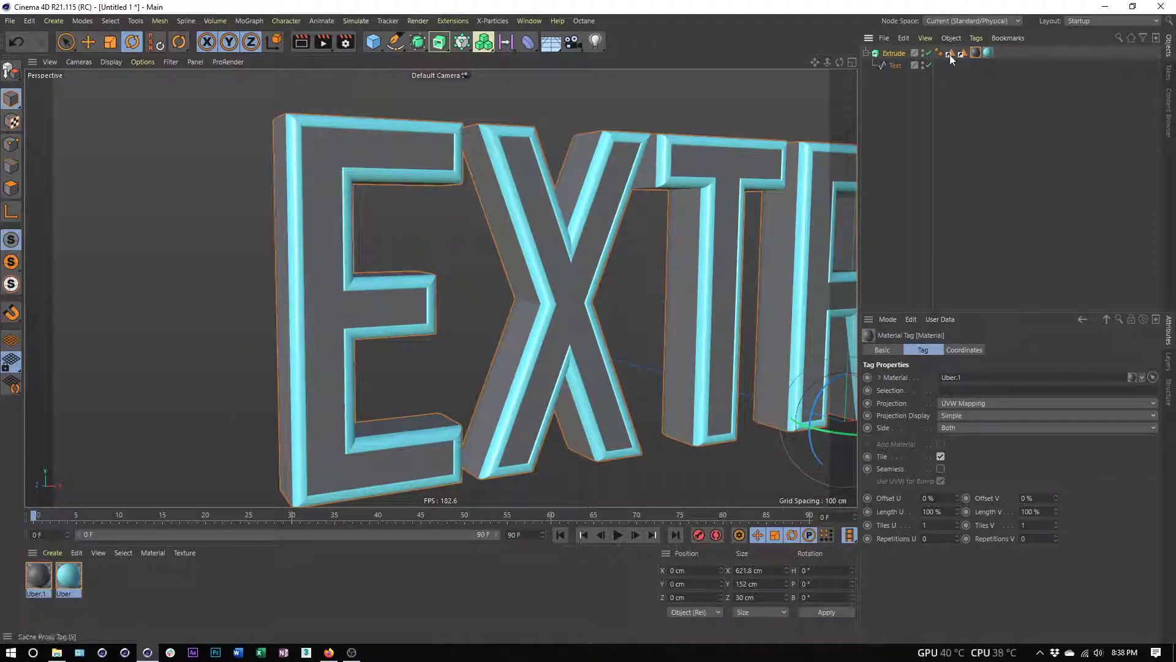
{"action": "left_click_drag", "start_coordinate": [951, 54], "coordinate": [985, 392]}
{"action": "mouse_move", "coordinate": [635, 175]}
{"action": "left_mouse_down", "text": "alt"}
{"action": "mouse_move", "coordinate": [662, 199]}
{"action": "mouse_move", "coordinate": [648, 219]}
{"action": "mouse_move", "coordinate": [485, 162]}
{"action": "left_mouse_up", "text": "alt"}
{"action": "scroll", "coordinate": [472, 158], "scroll_direction": "up", "scroll_amount": 5}
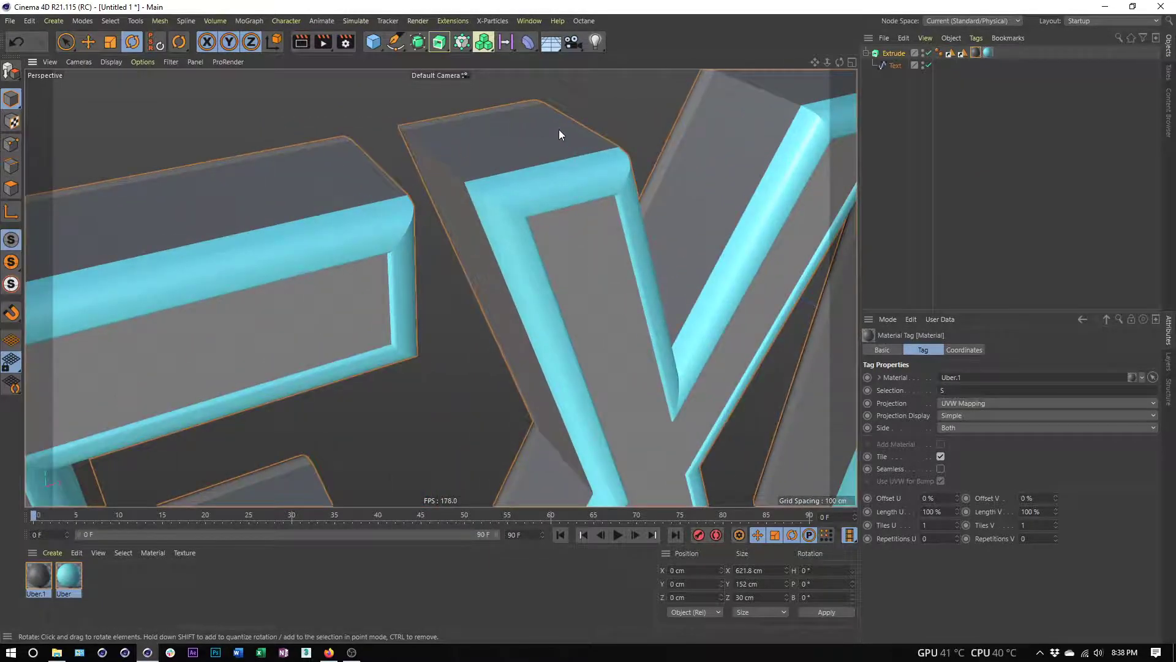
{"action": "scroll", "coordinate": [473, 231], "scroll_direction": "down", "scroll_amount": 6}
{"action": "left_click_drag", "start_coordinate": [513, 263], "coordinate": [545, 239], "text": "alt"}
Show the Extrude object's selection options again and examine the materials across the whole EXTRUDE text
{"action": "left_click", "coordinate": [918, 59]}
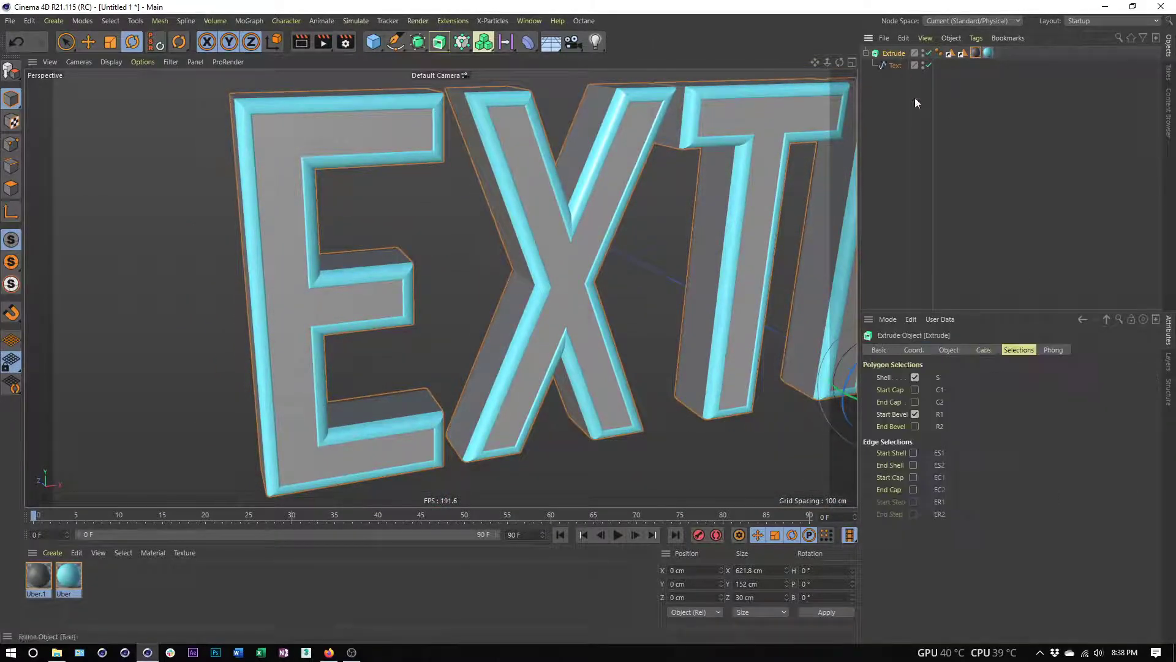
{"action": "left_click", "coordinate": [1018, 349]}
{"action": "left_click_drag", "start_coordinate": [628, 316], "coordinate": [559, 308], "text": "alt"}
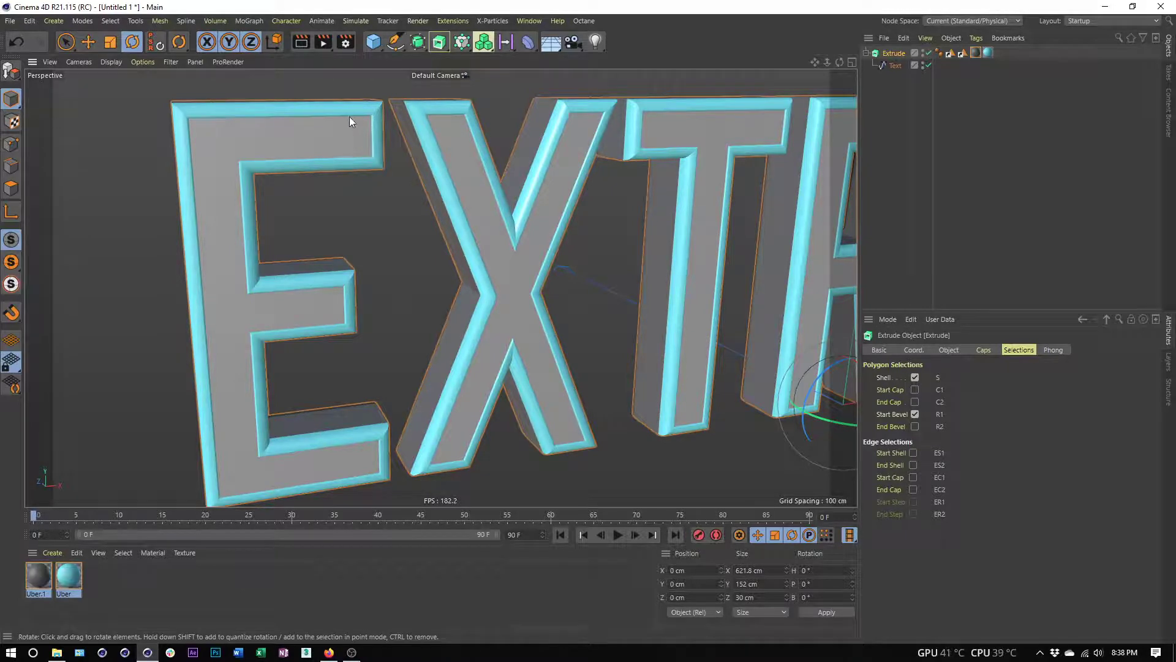
{"action": "scroll", "coordinate": [348, 160], "scroll_direction": "down", "scroll_amount": 3}
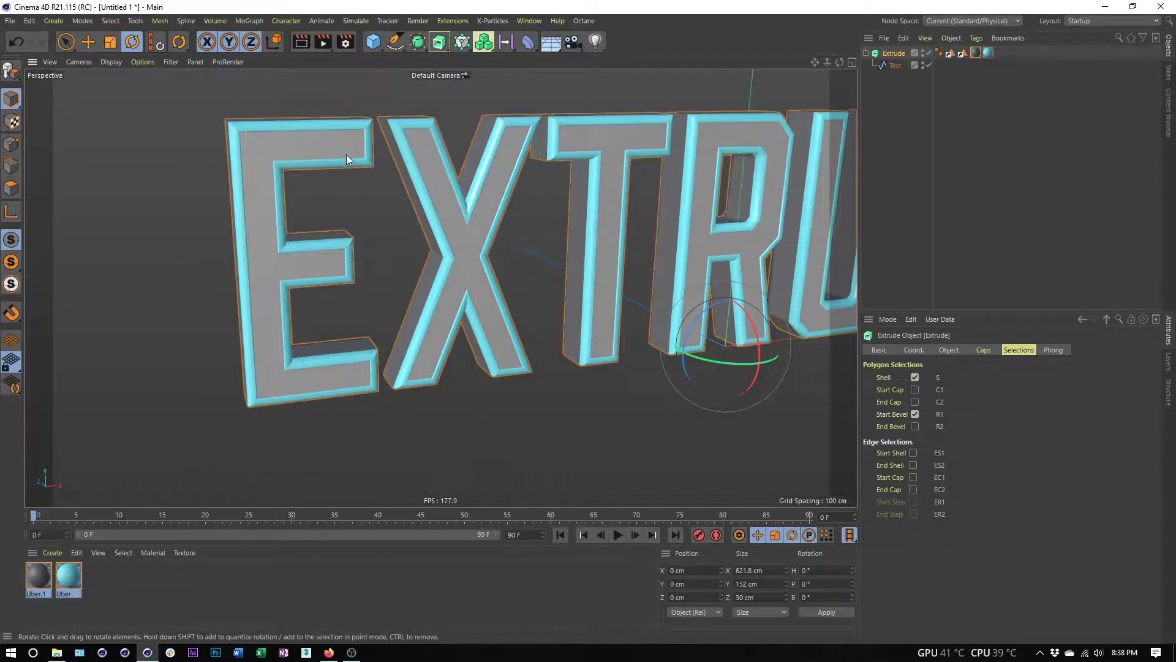
{"action": "left_click_drag", "start_coordinate": [607, 189], "coordinate": [586, 220], "text": "alt"}
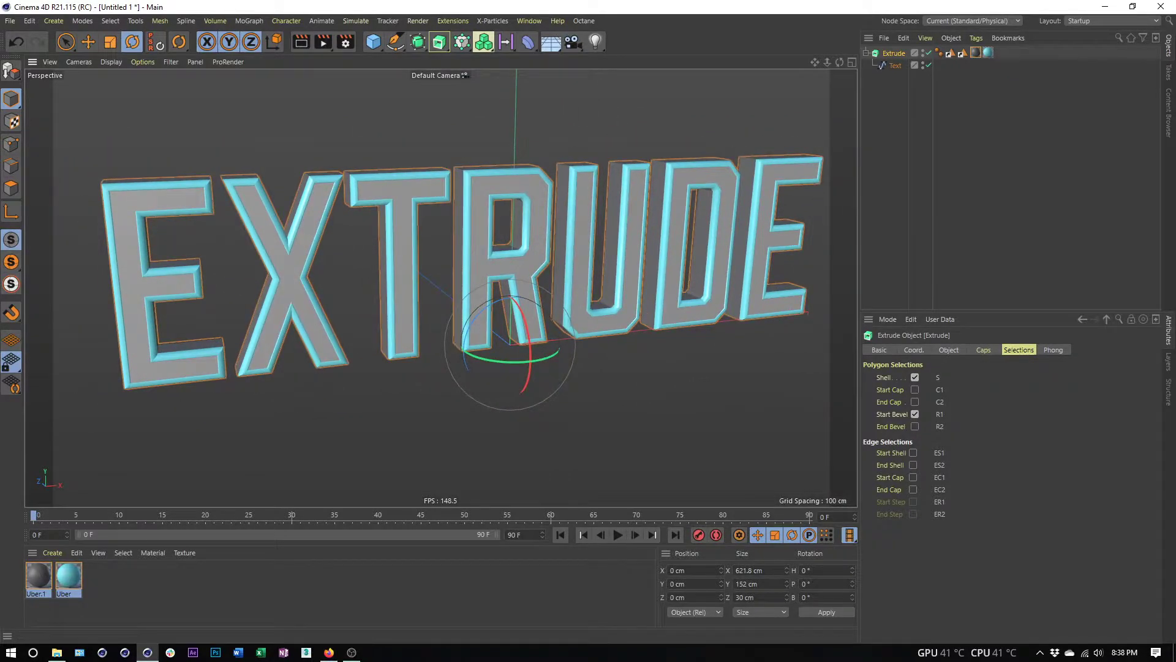